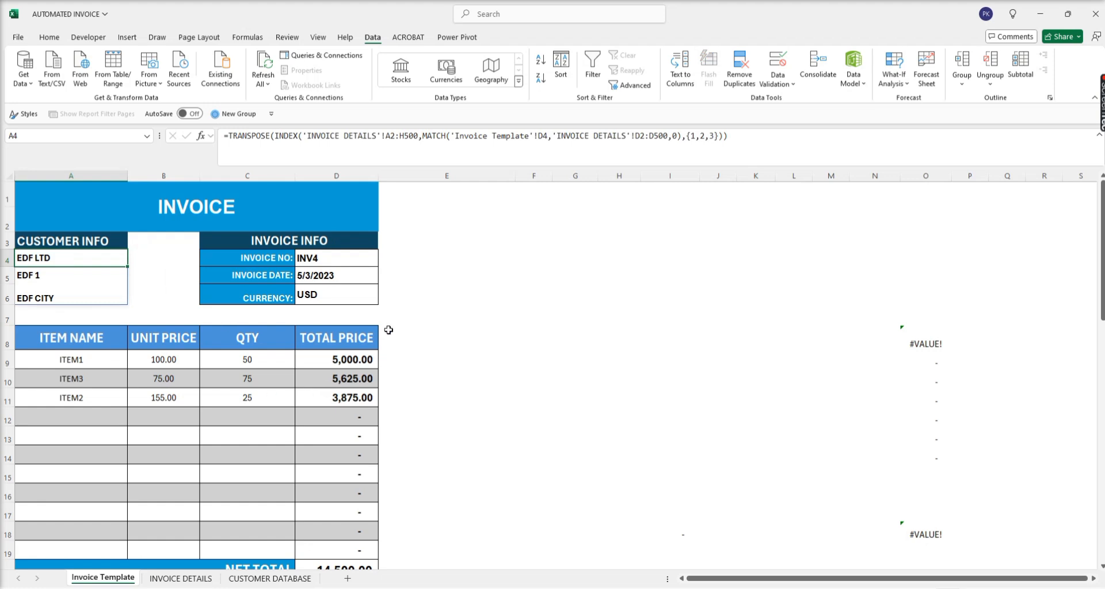
- Switch the invoice number on the Invoice Template sheet to INV1 and back to INV4
click(372, 263)
click(385, 261)
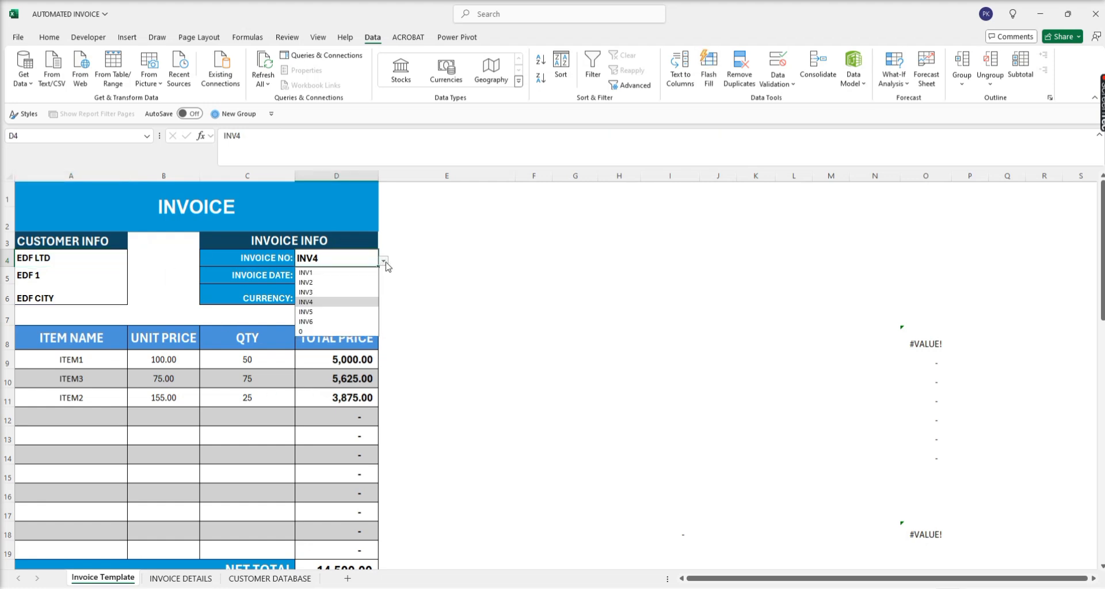
click(339, 274)
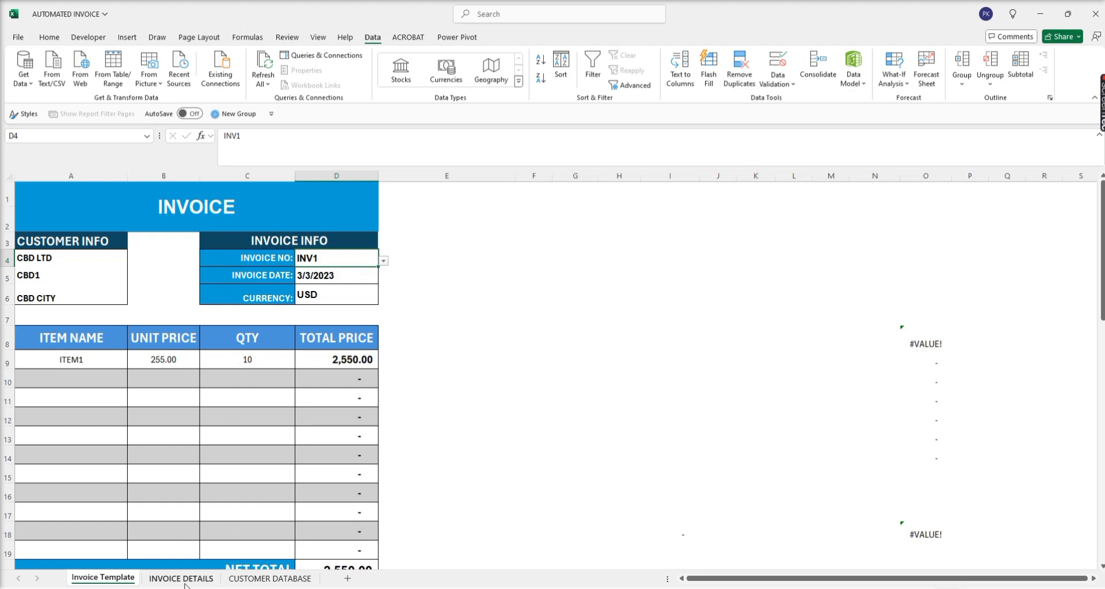
click(383, 261)
click(325, 302)
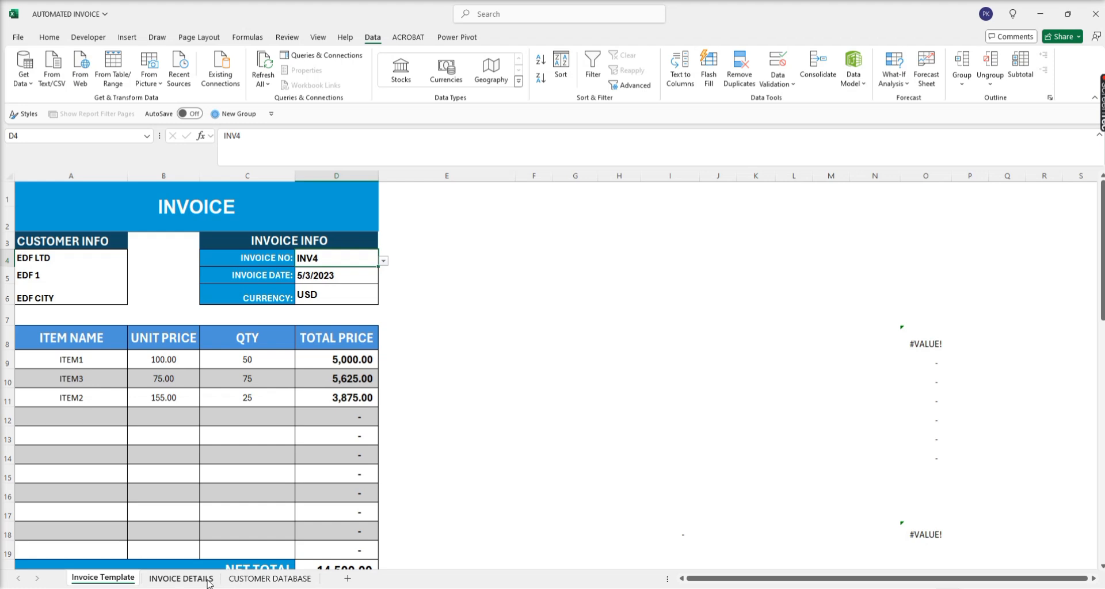
- Review the column headers on the INVOICE DETAILS sheet from customer name to invoice date and the first empty row
click(180, 579)
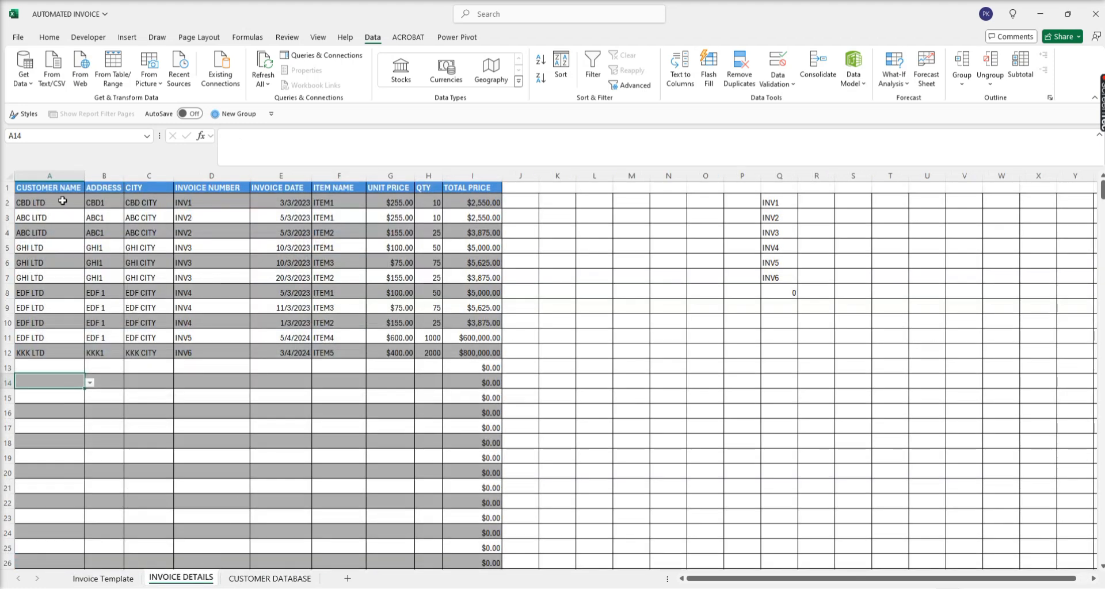
click(38, 187)
click(98, 187)
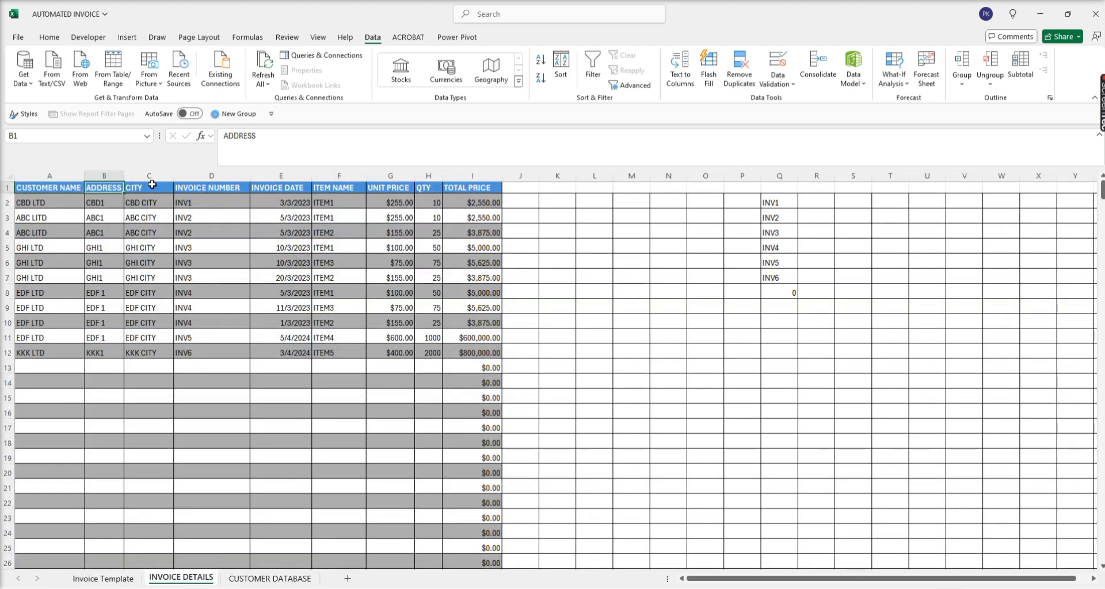
click(150, 187)
click(210, 188)
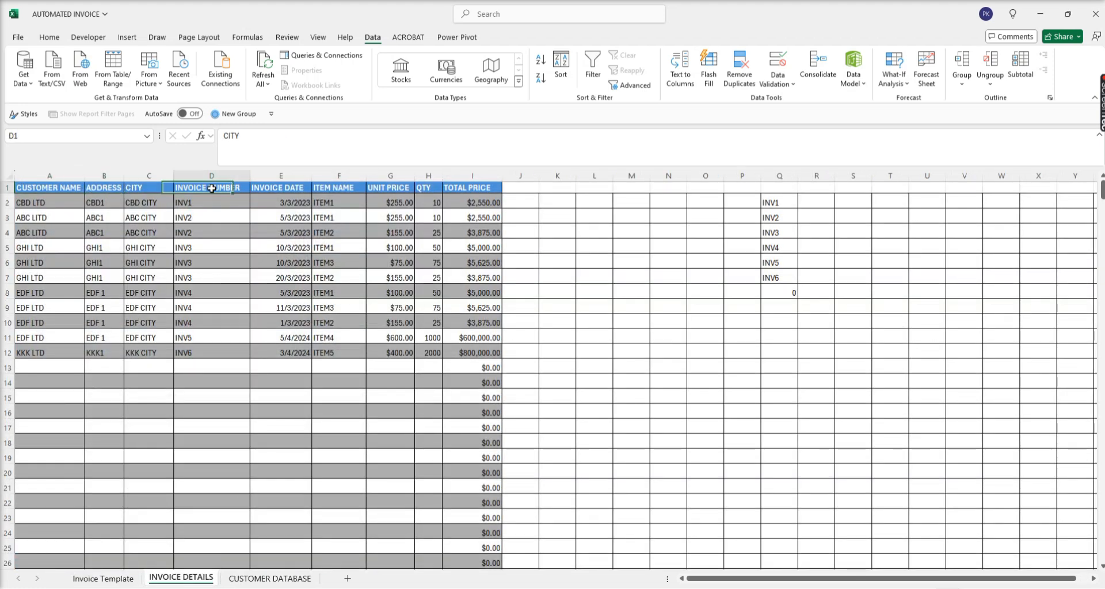
click(289, 188)
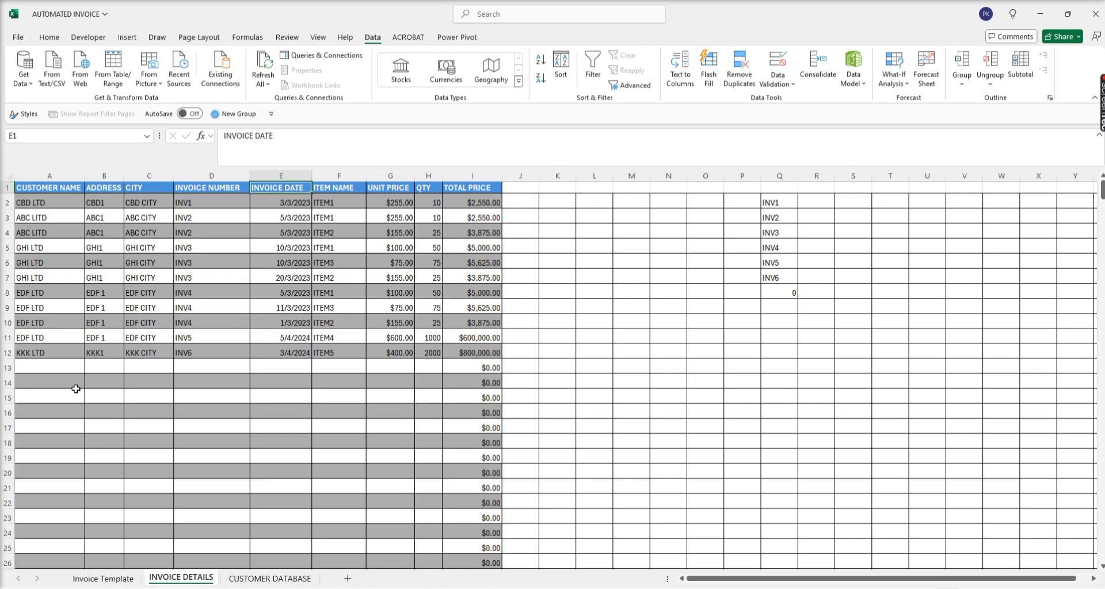
click(77, 367)
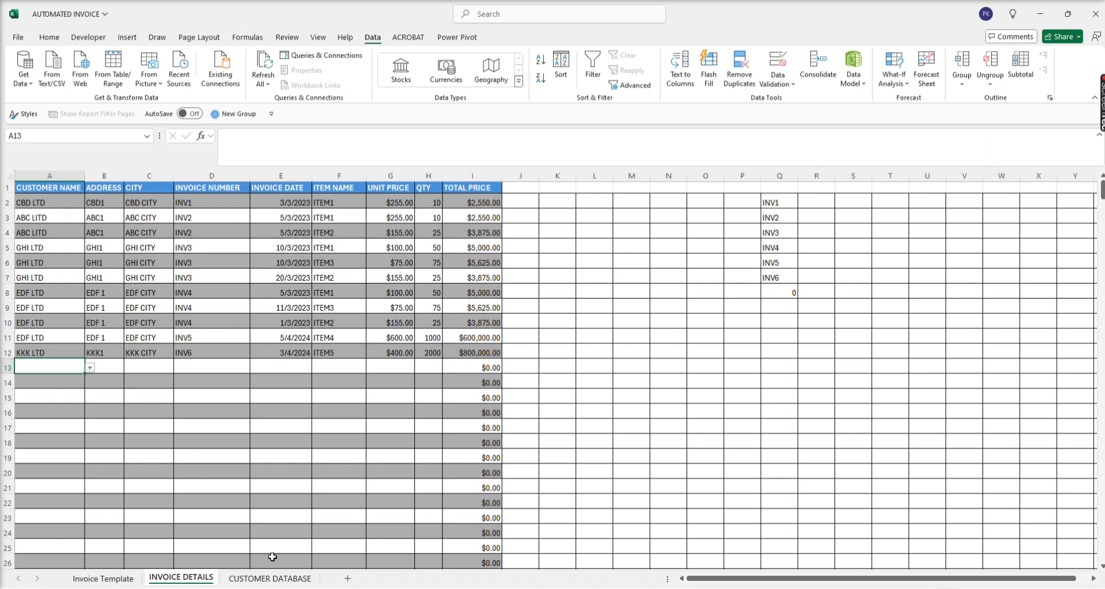
- Add customer 1 LTD with address CHENNAI and city INDIA in row 7 of the CUSTOMER DATABASE sheet
click(280, 580)
click(86, 266)
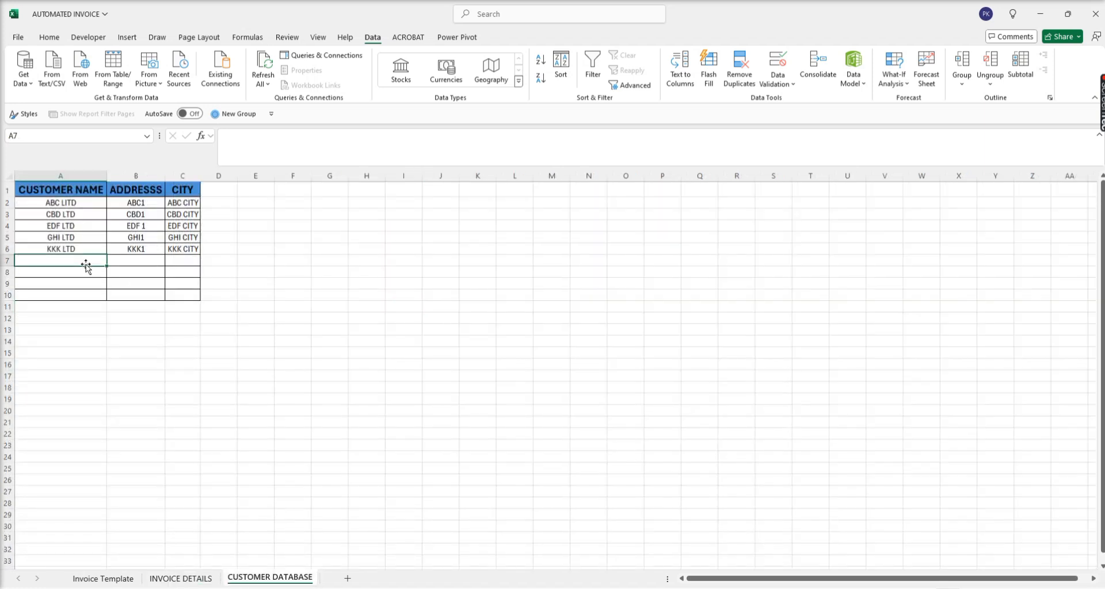
text(1)
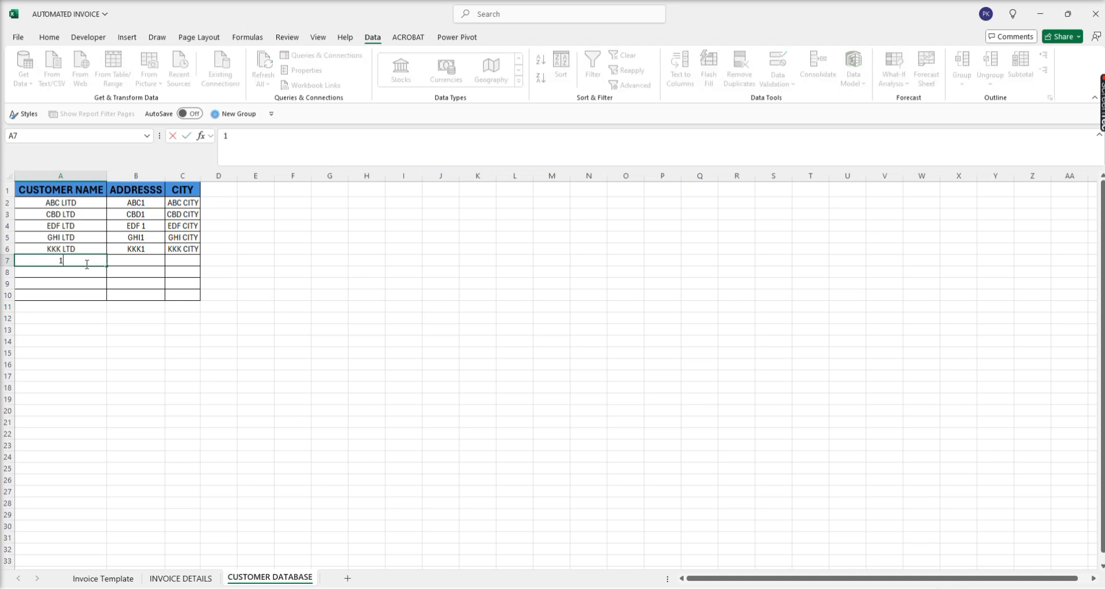
text( LTD)
key(Tab)
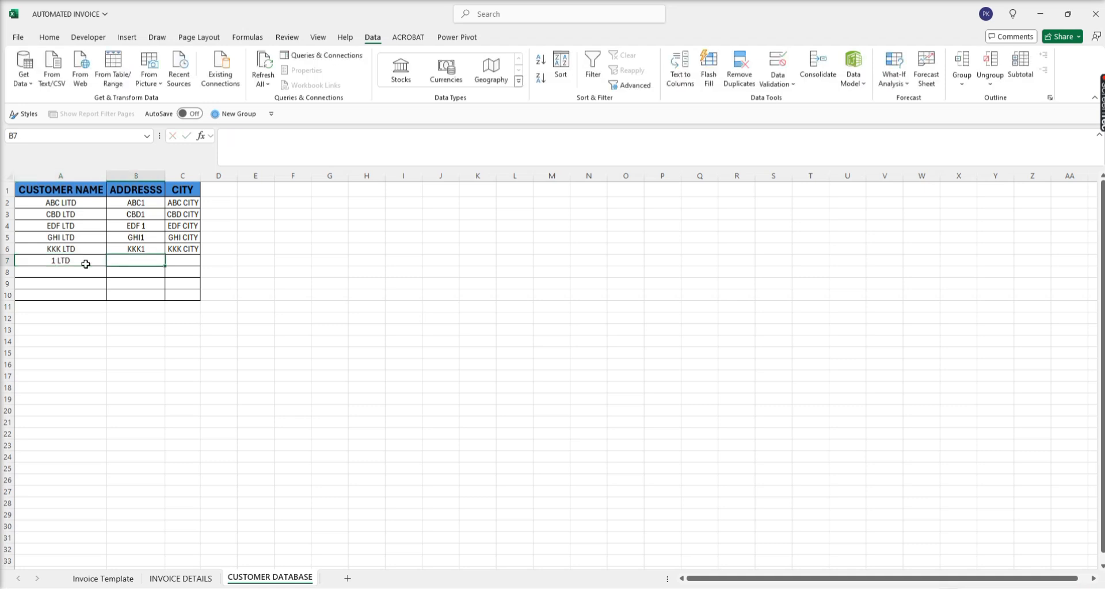
text(CHENNAI)
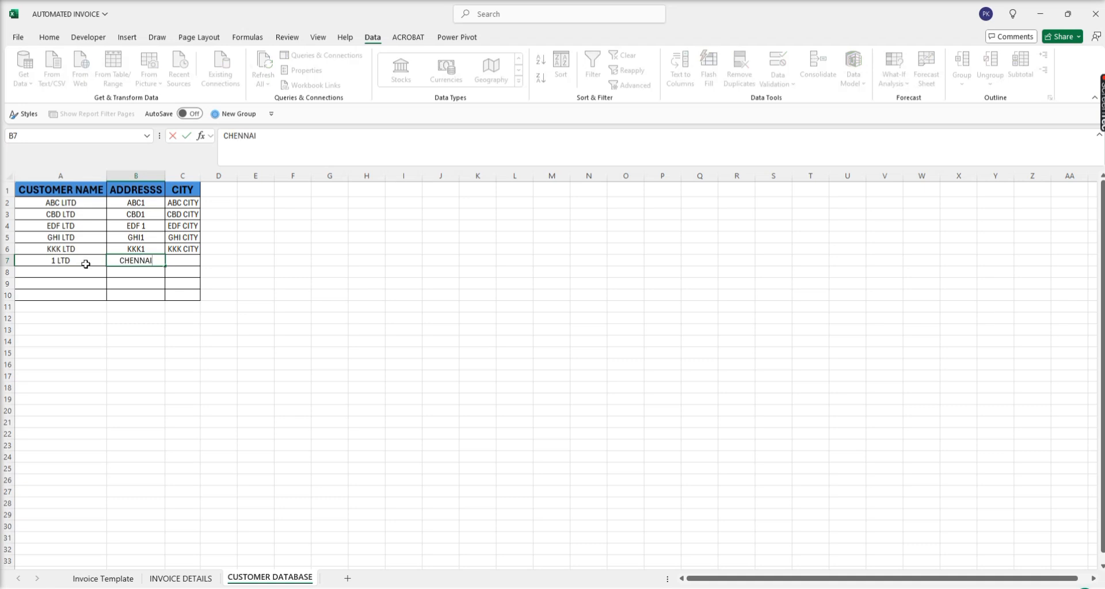
key(Tab)
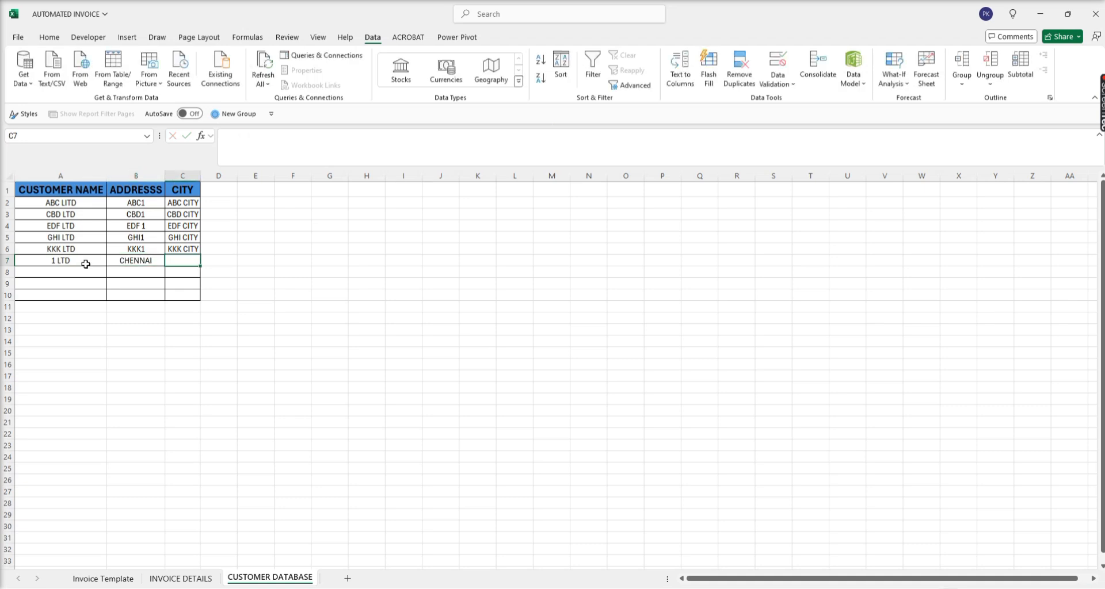
text(INDIA)
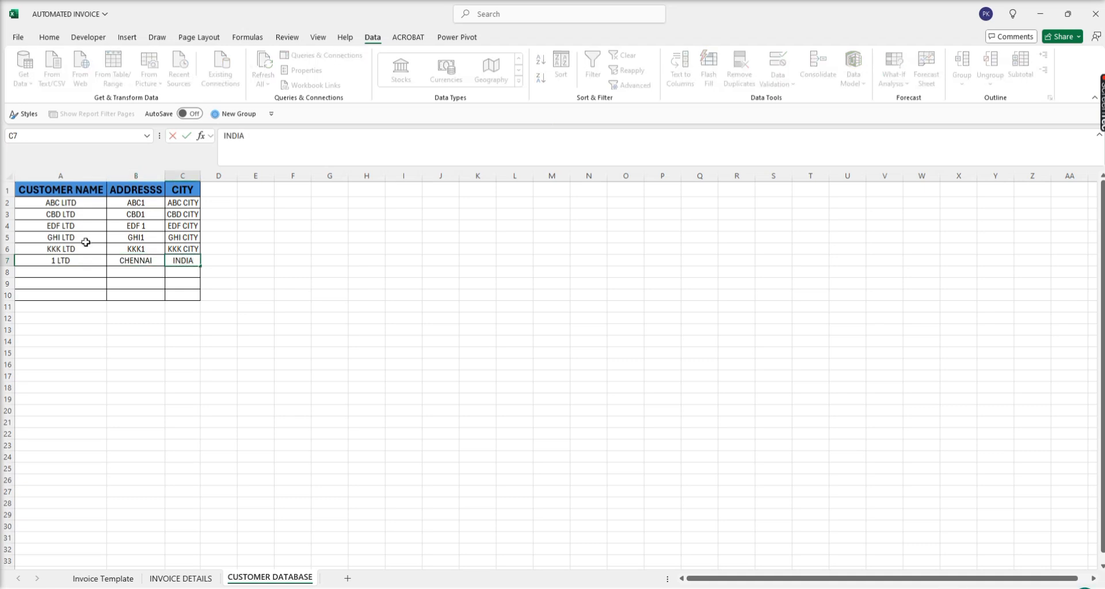
click(114, 329)
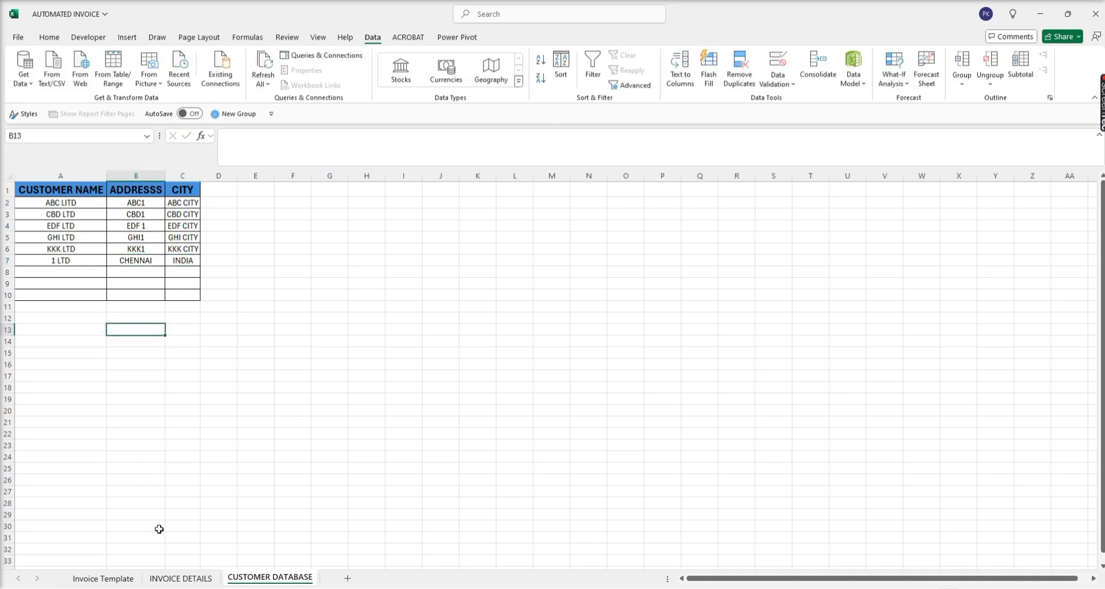
- Choose 1 LTD as the customer name in cell A13 of the INVOICE DETAILS sheet
click(183, 579)
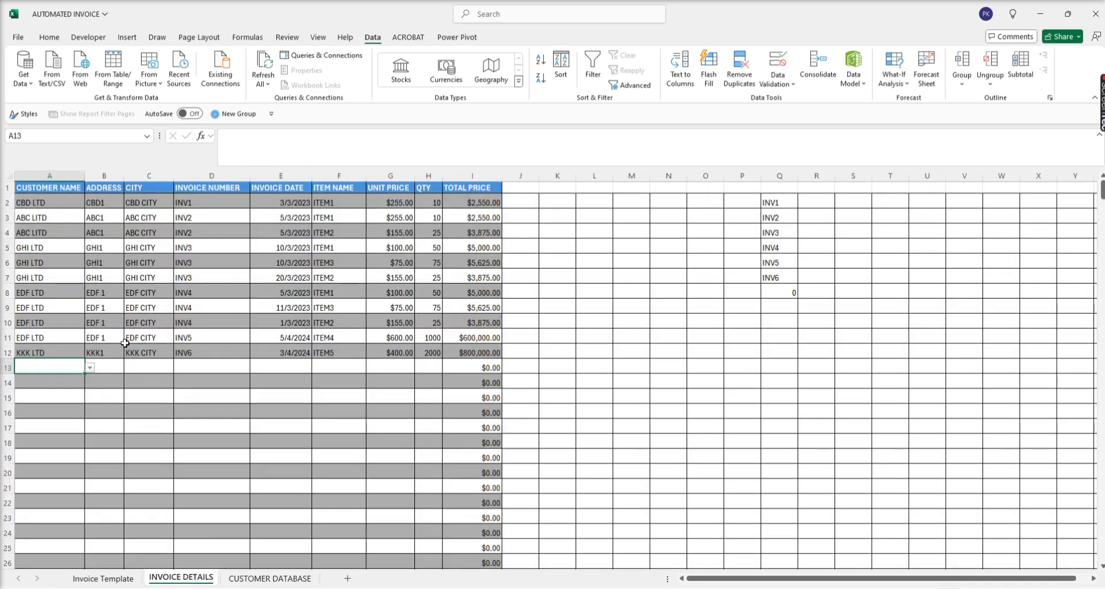
click(90, 369)
click(32, 428)
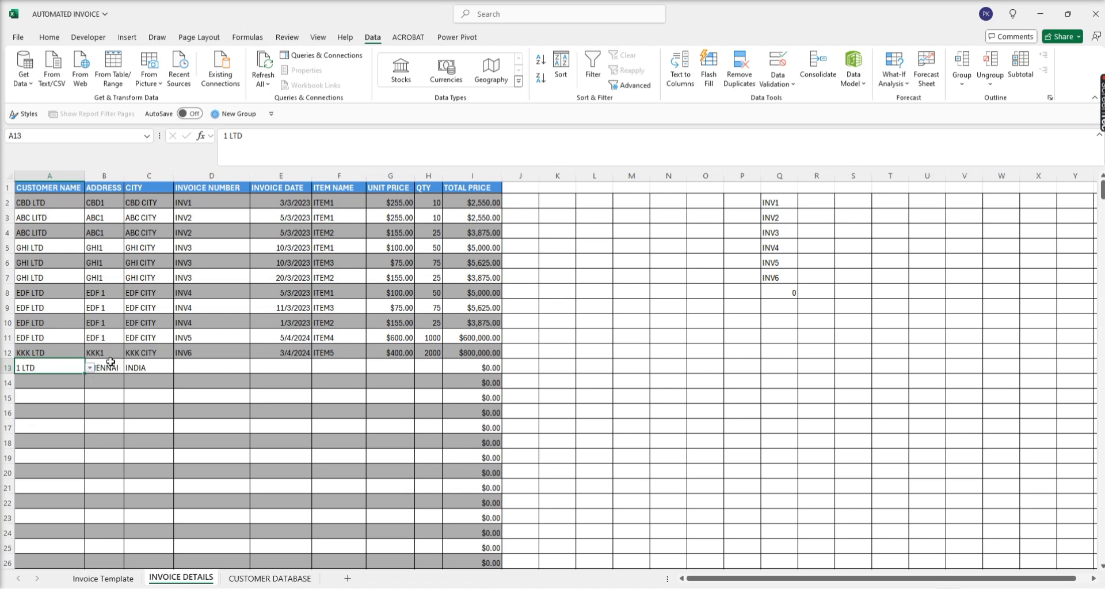
click(91, 369)
click(90, 368)
- Inspect the lookup formula in address cell B13 without changing it
click(112, 368)
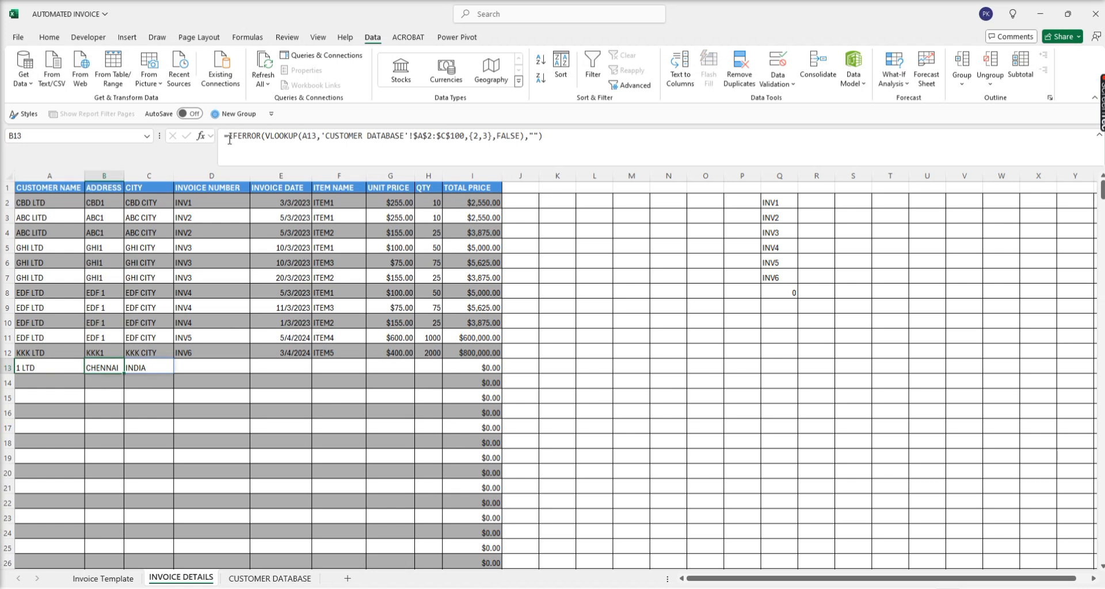
drag(229, 139, 561, 141)
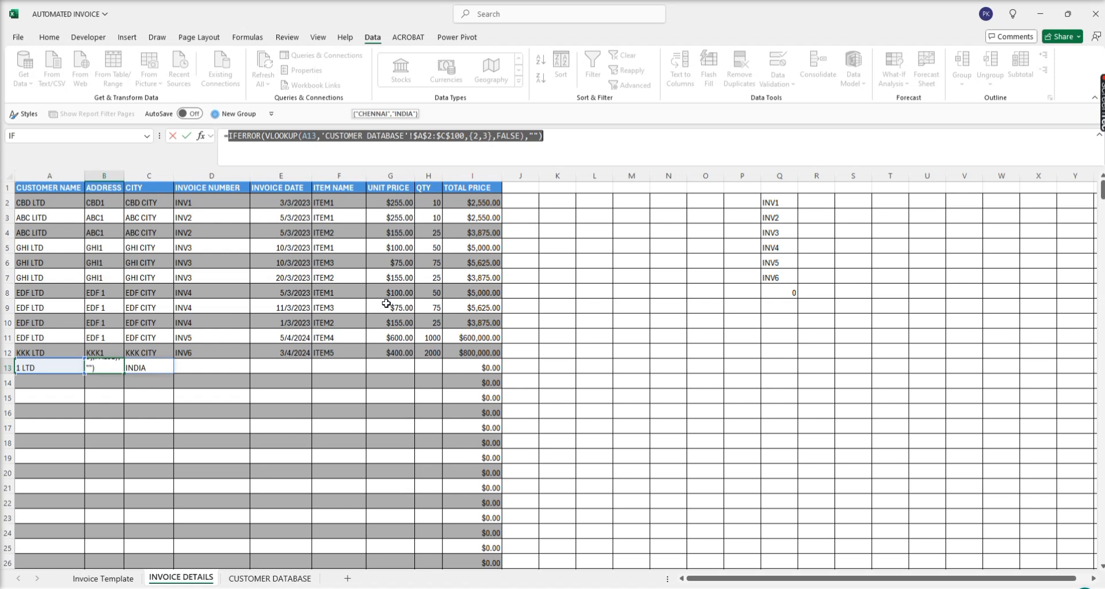
key(Escape)
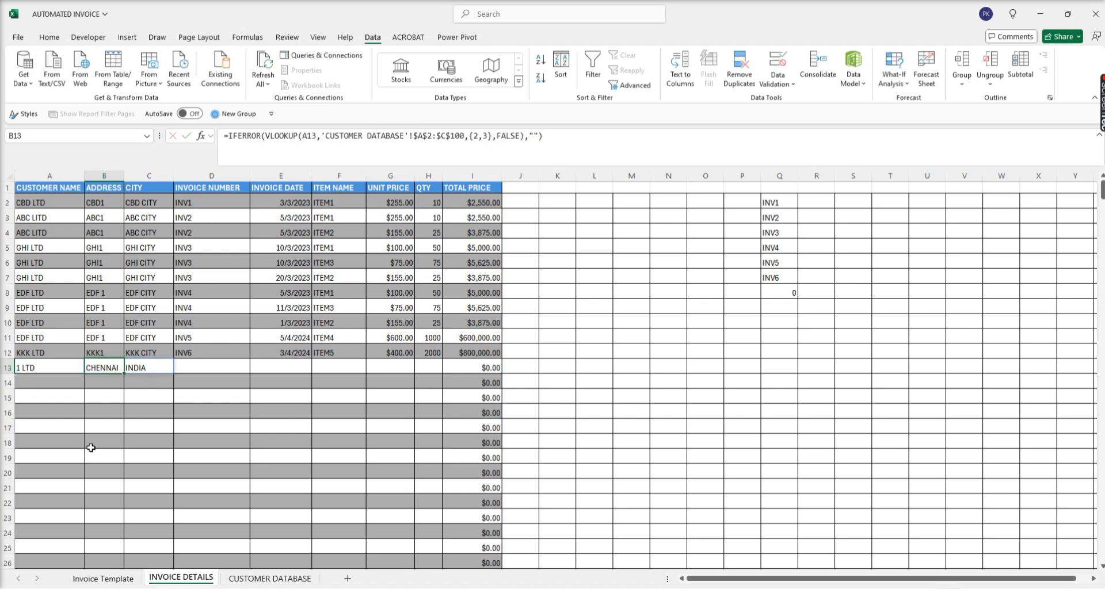
- Enter invoice number INV7 and invoice date 05/08/2024 in row 13
click(224, 364)
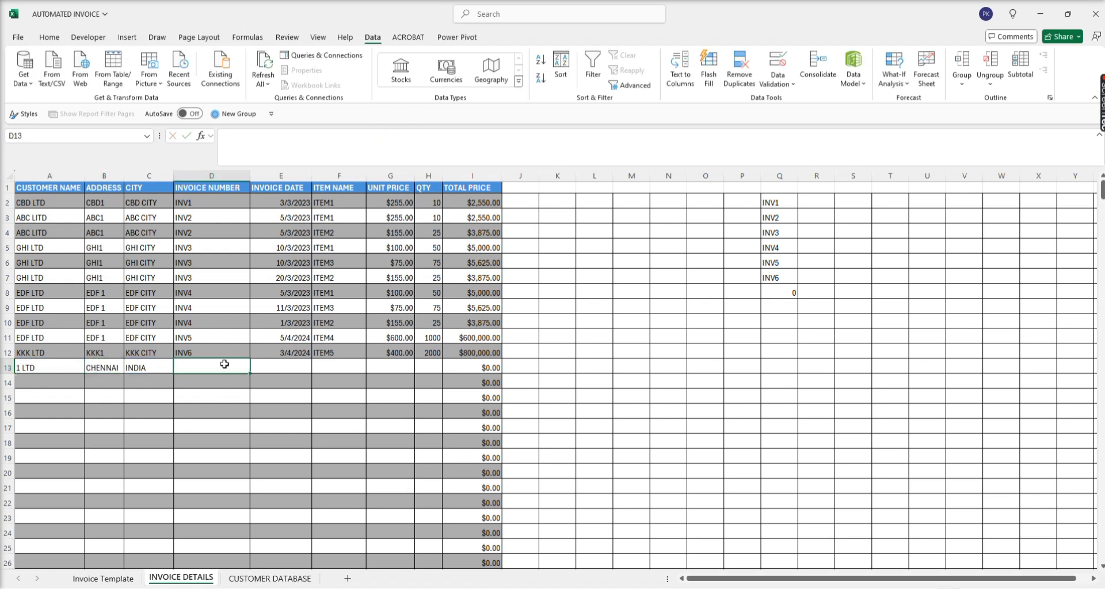
text(IN)
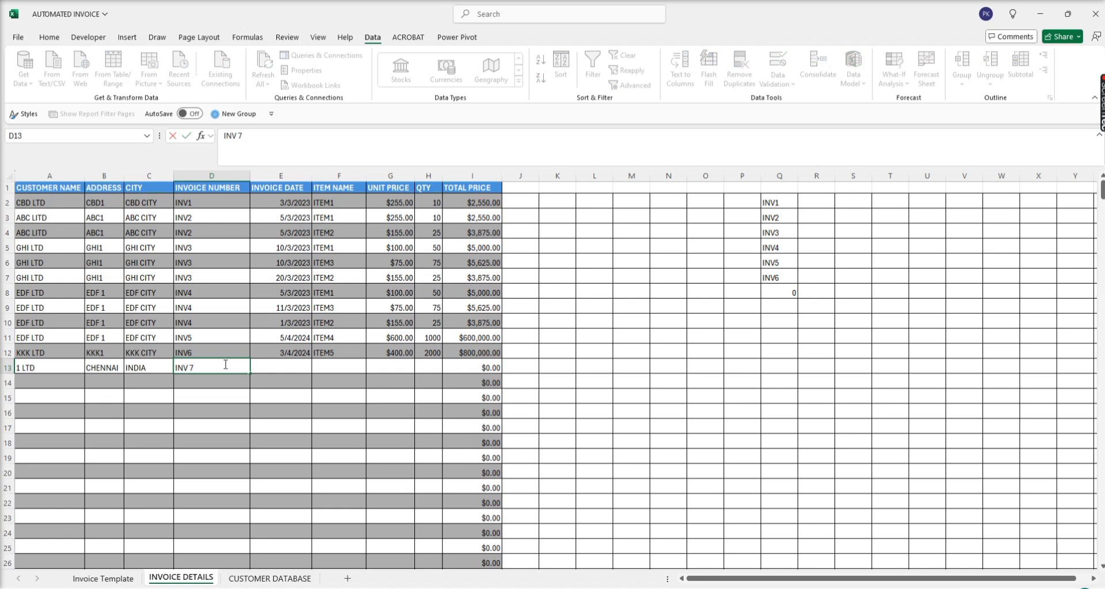
text(V7)
key(Tab)
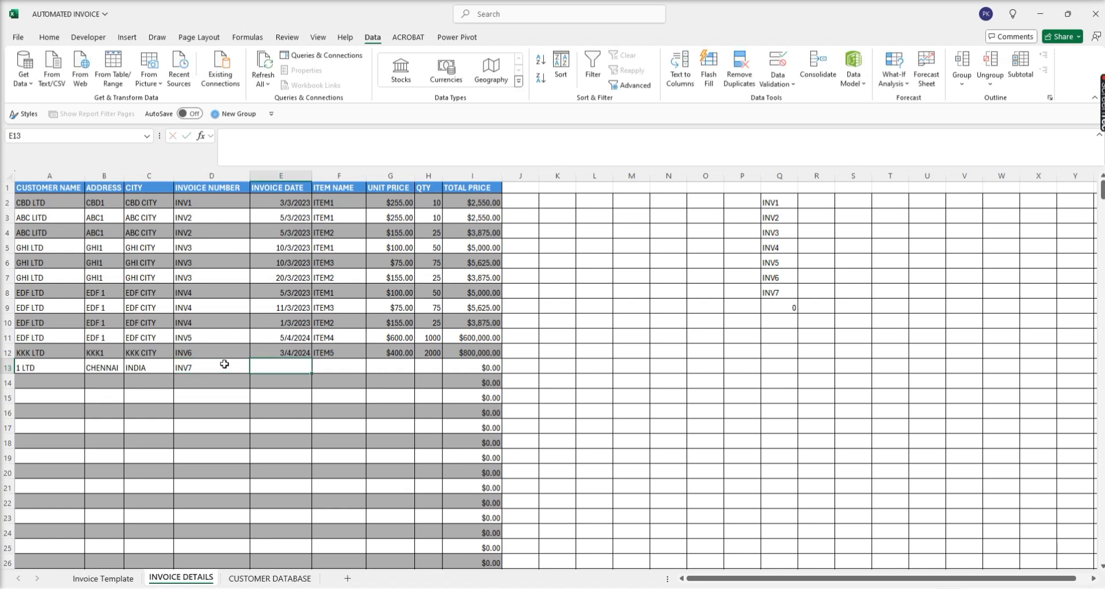
text(05/08/2)
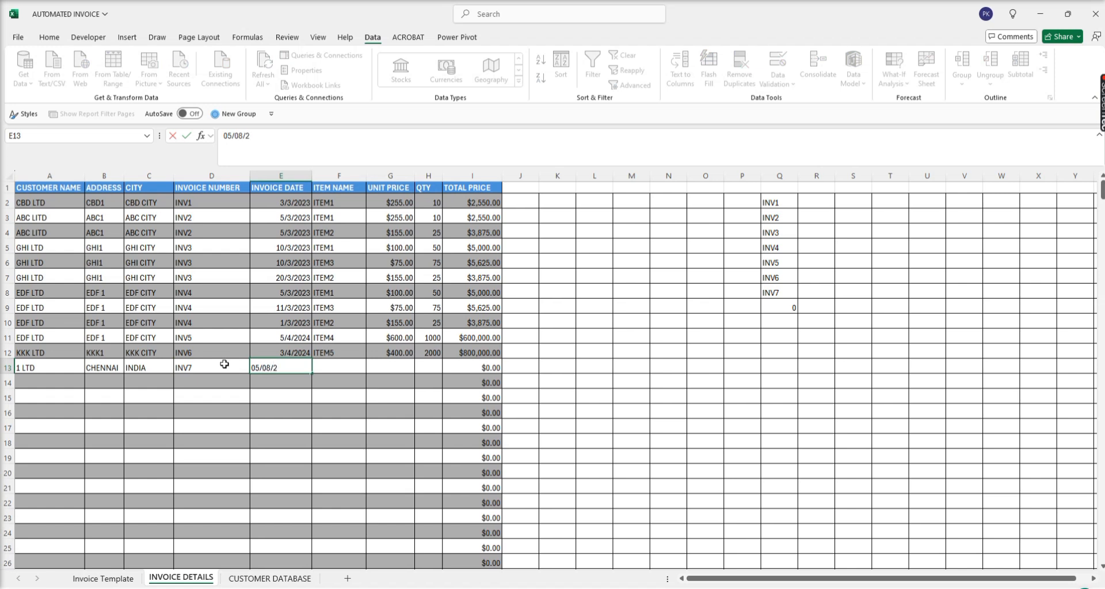
text(024)
key(Tab)
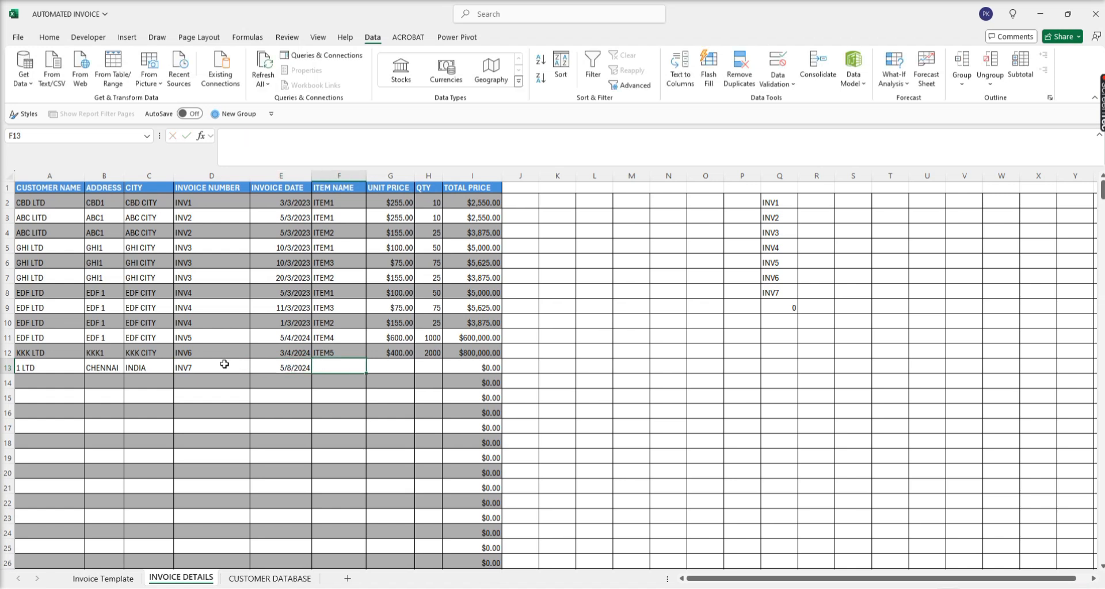
- Enter item name ITEM1, unit price 255 and quantity 20 in row 13, and inspect its total price formula
text(ITEM1)
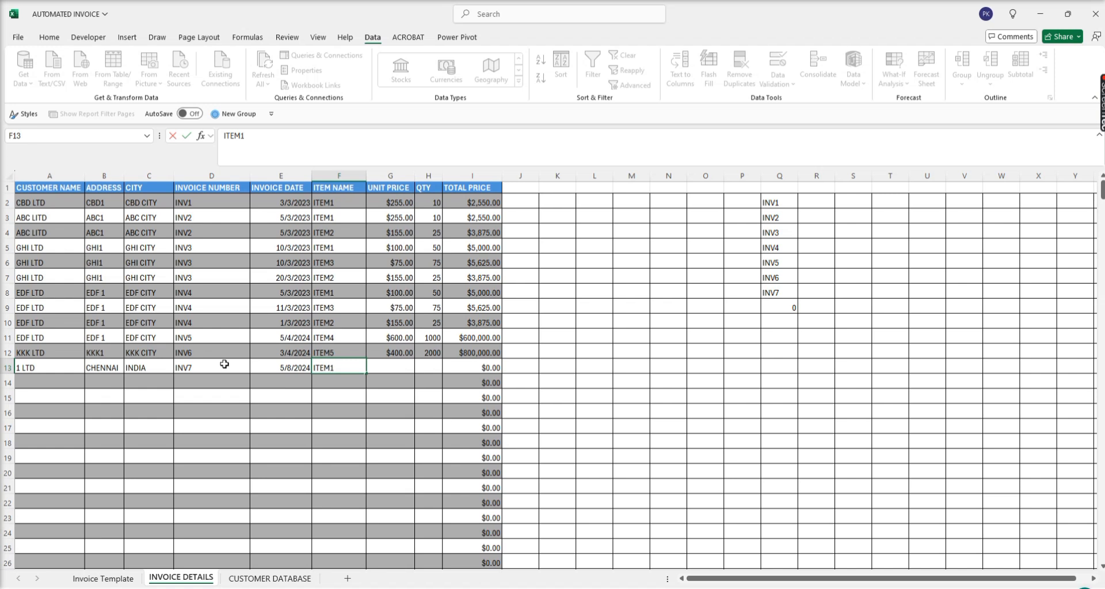
key(Tab)
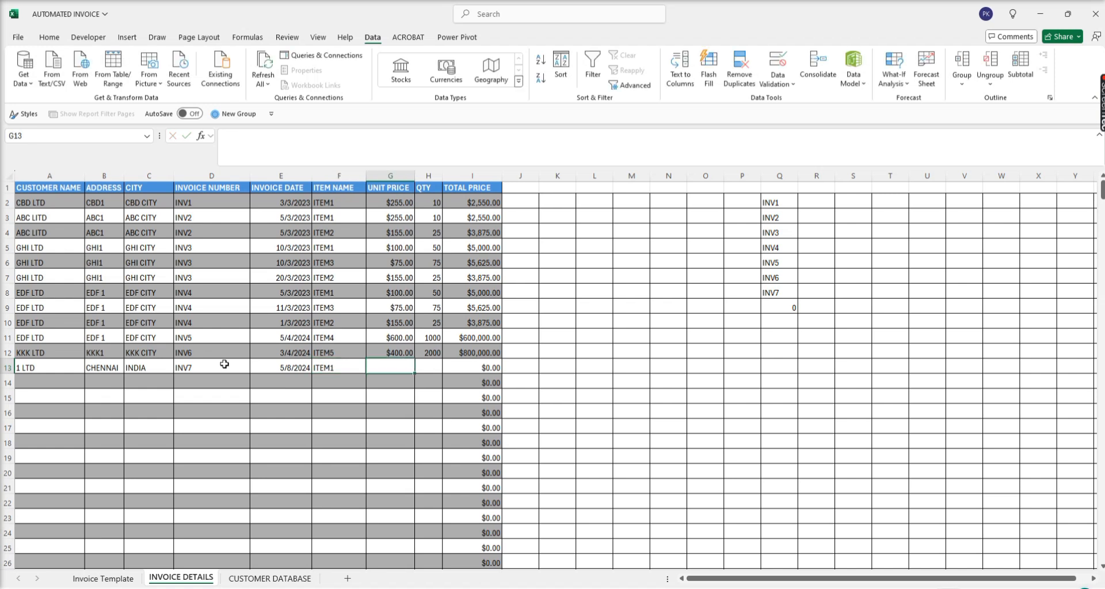
text(2)
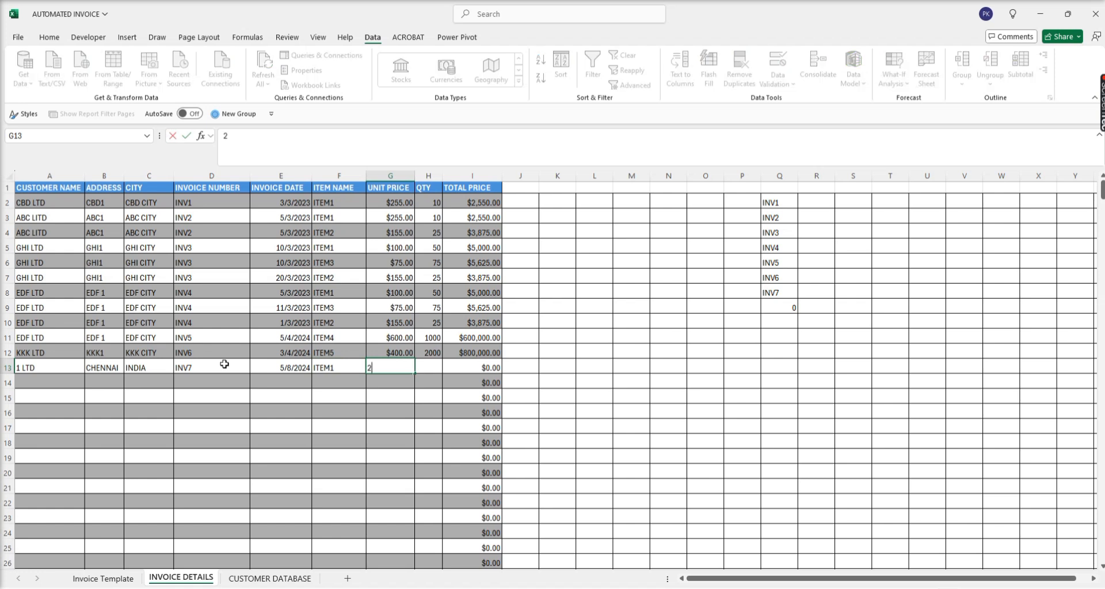
text(55)
key(Tab)
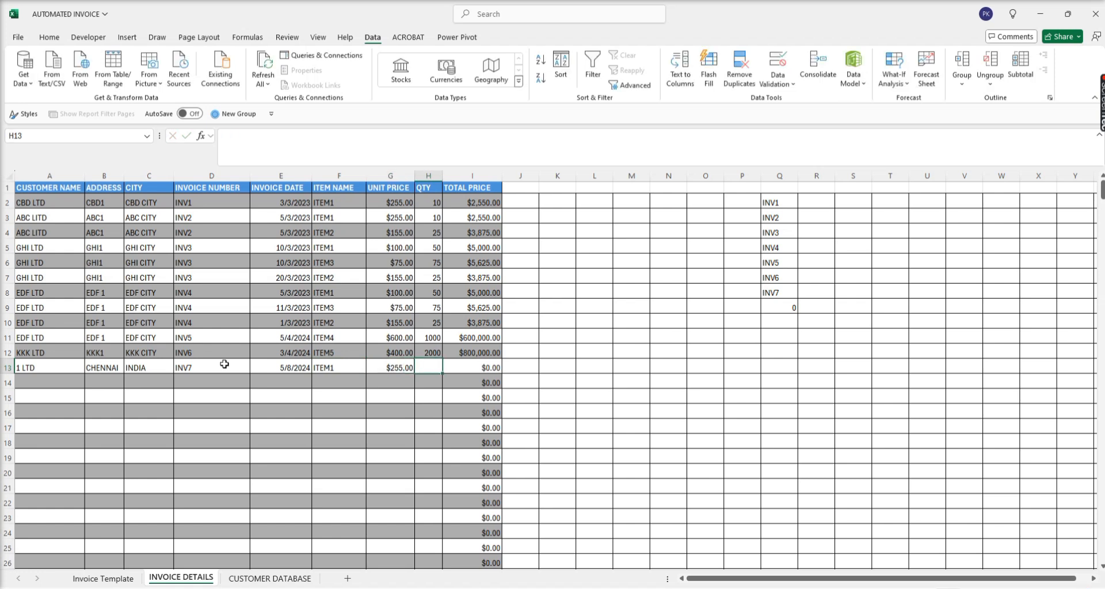
text(20)
key(Tab)
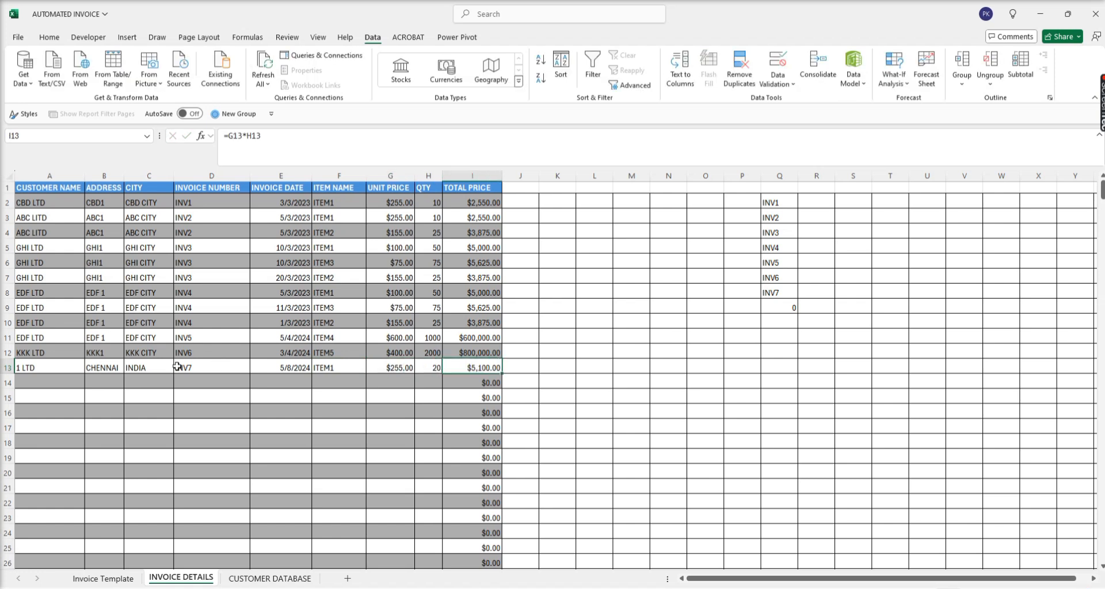
click(268, 135)
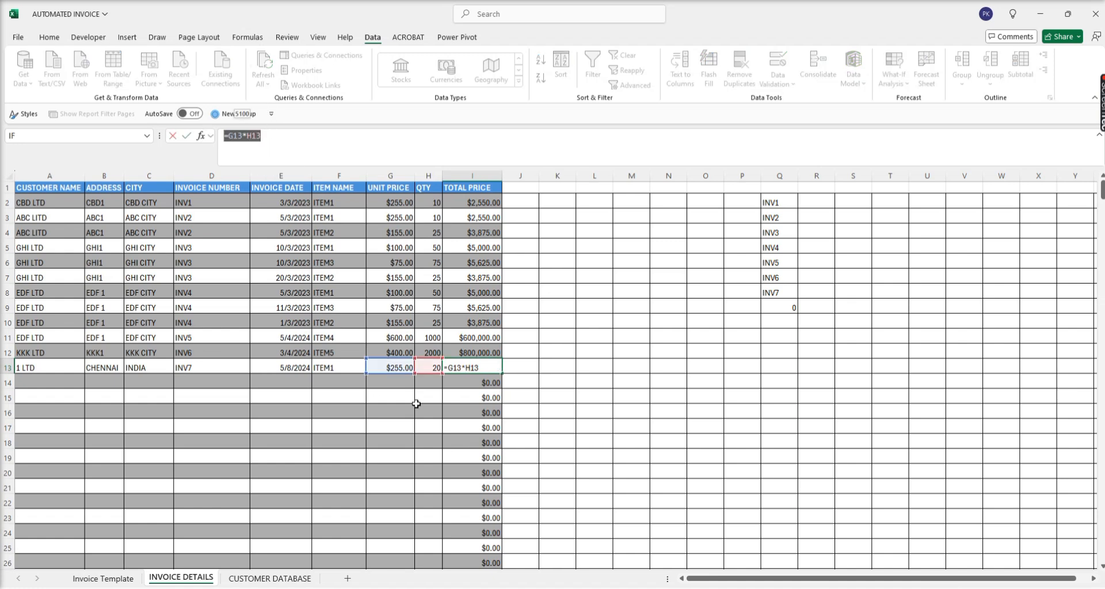
key(Escape)
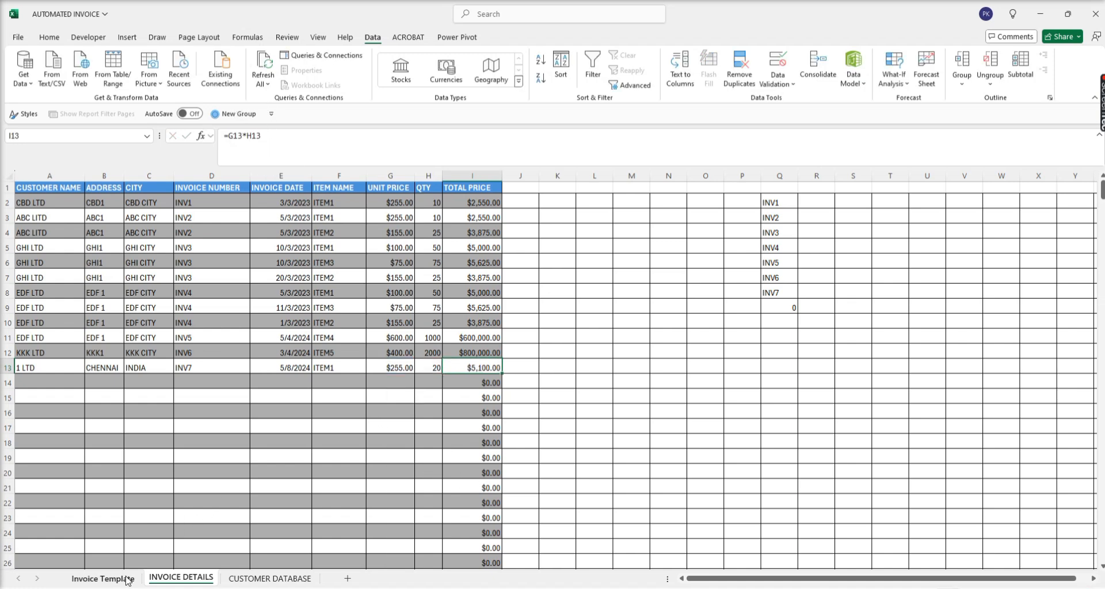
- Set the invoice number in cell D4 of the Invoice Template sheet to INV7
click(103, 578)
click(222, 400)
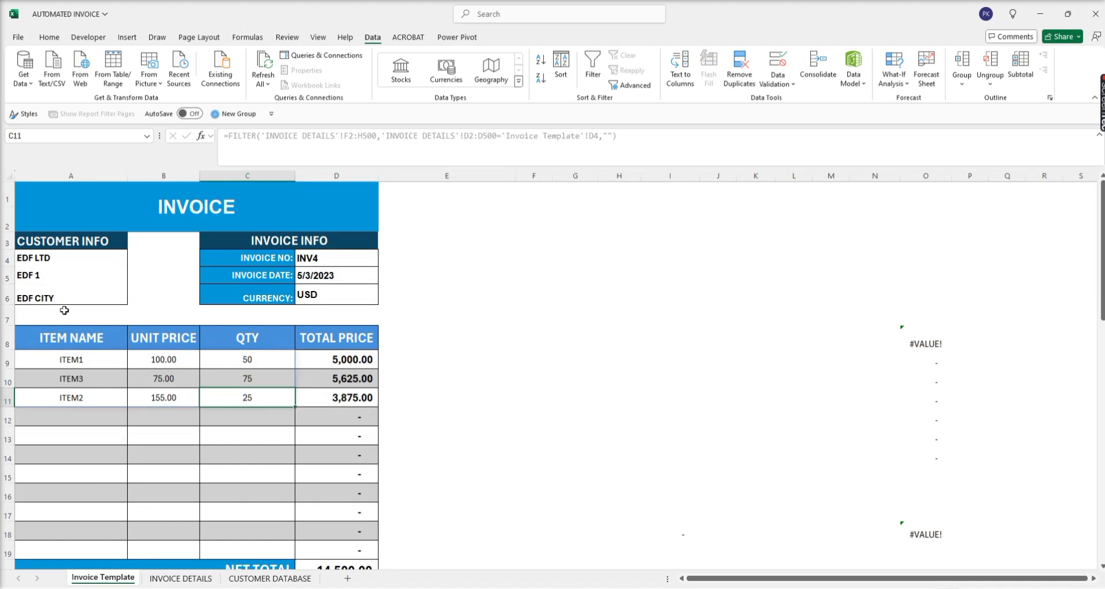
click(365, 263)
click(383, 262)
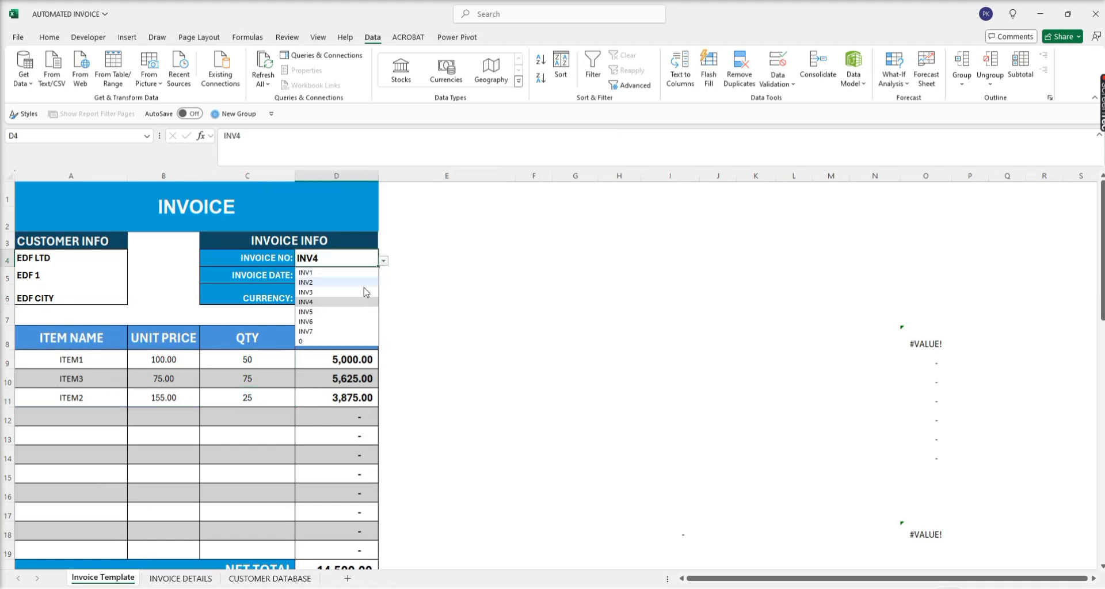
click(311, 331)
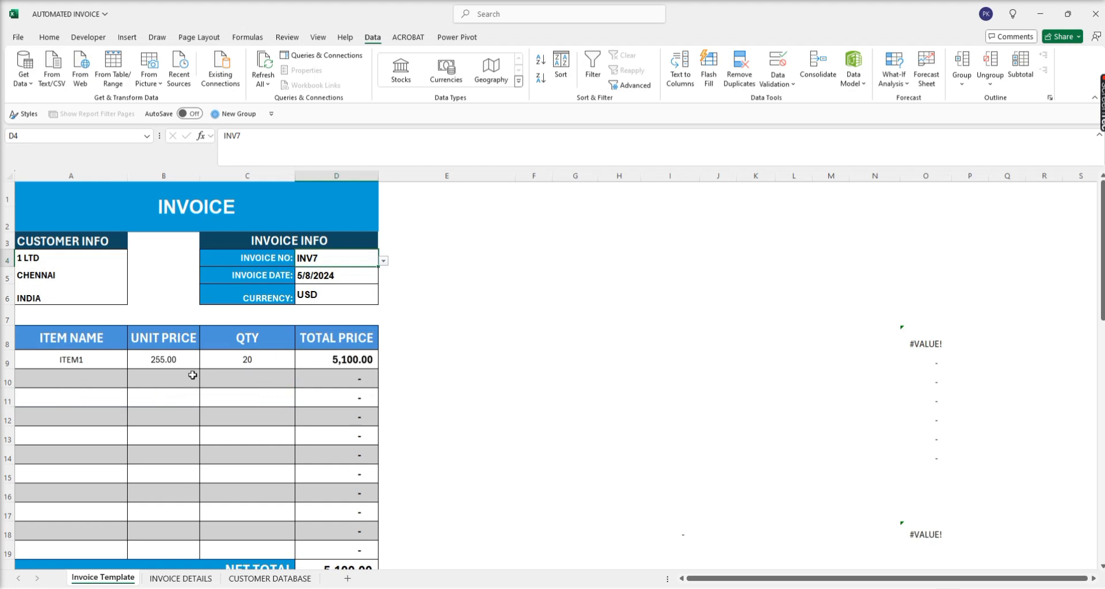
- Choose 1 LTD as the customer name in row 14 of the INVOICE DETAILS sheet
click(198, 583)
click(44, 382)
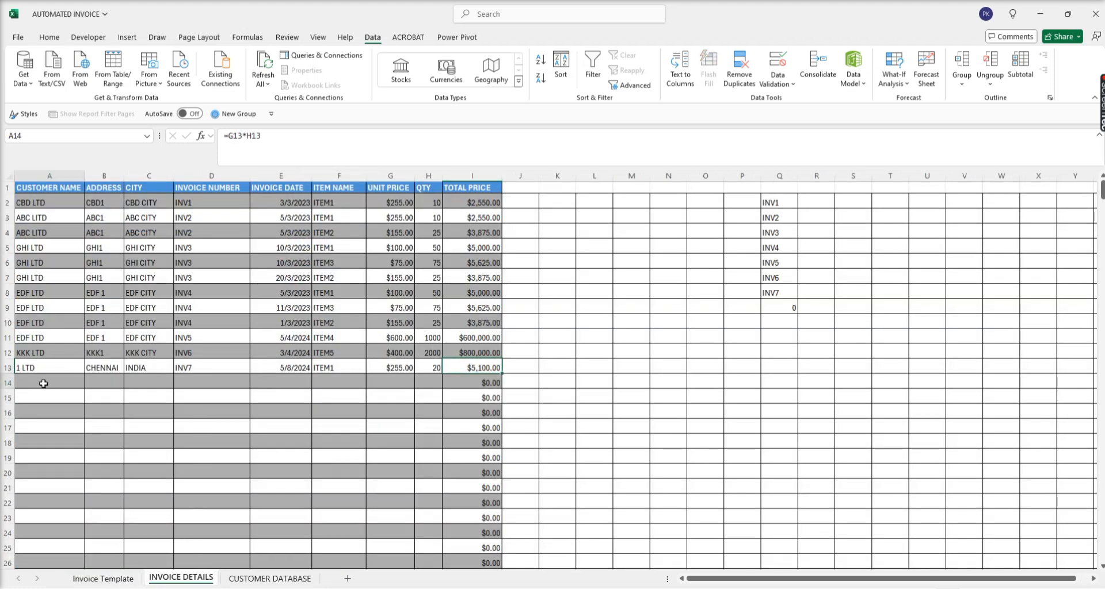
click(90, 383)
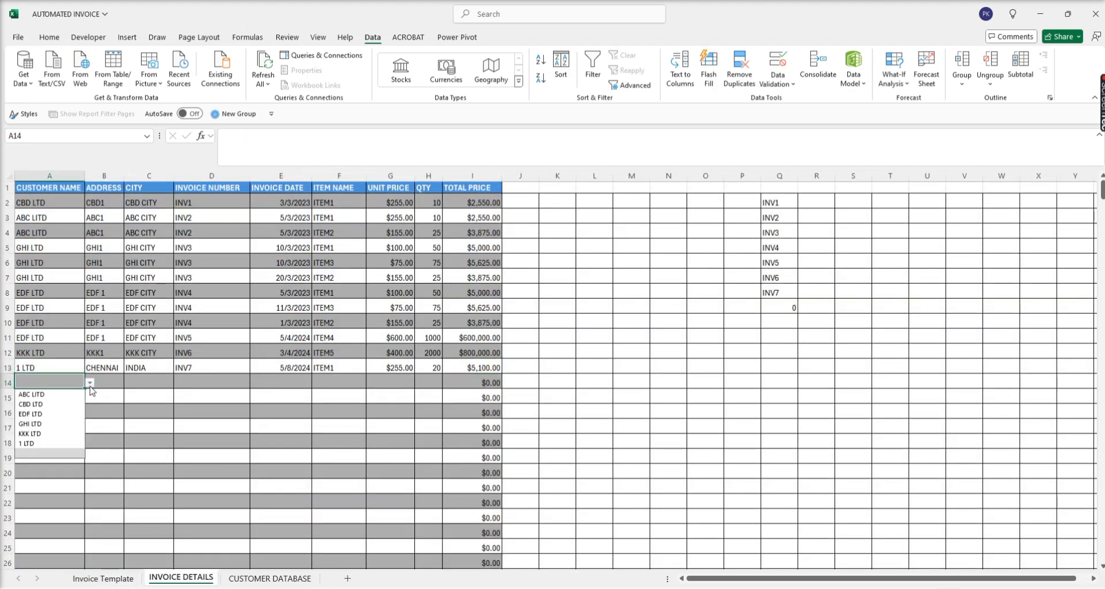
click(41, 451)
- Enter invoice number INV7 and invoice date 05/08/2024 in row 14
click(190, 382)
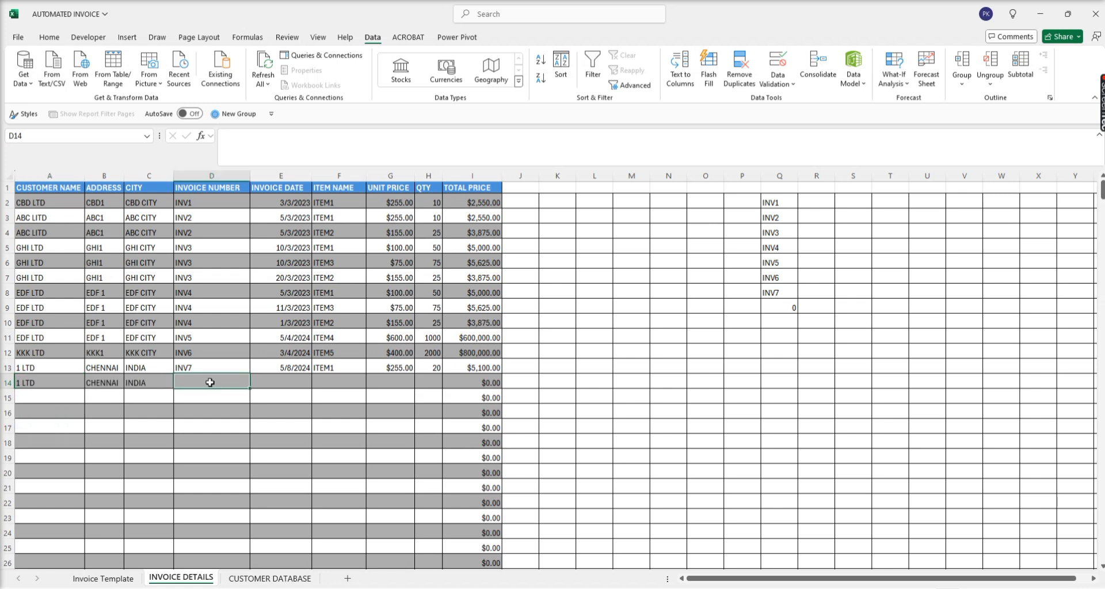
text(INV)
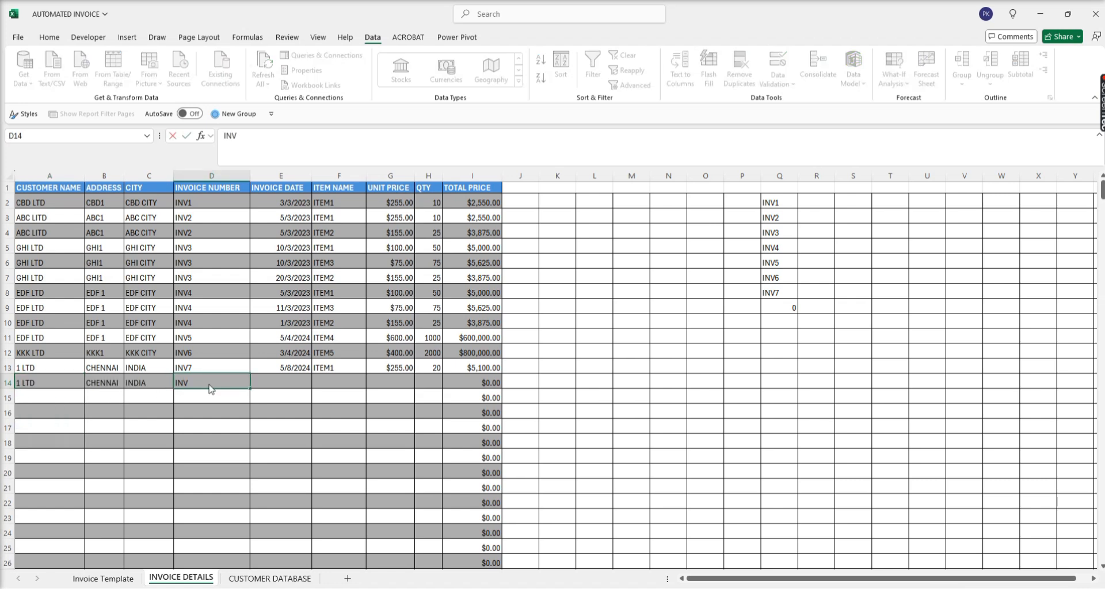
text(7)
key(Tab)
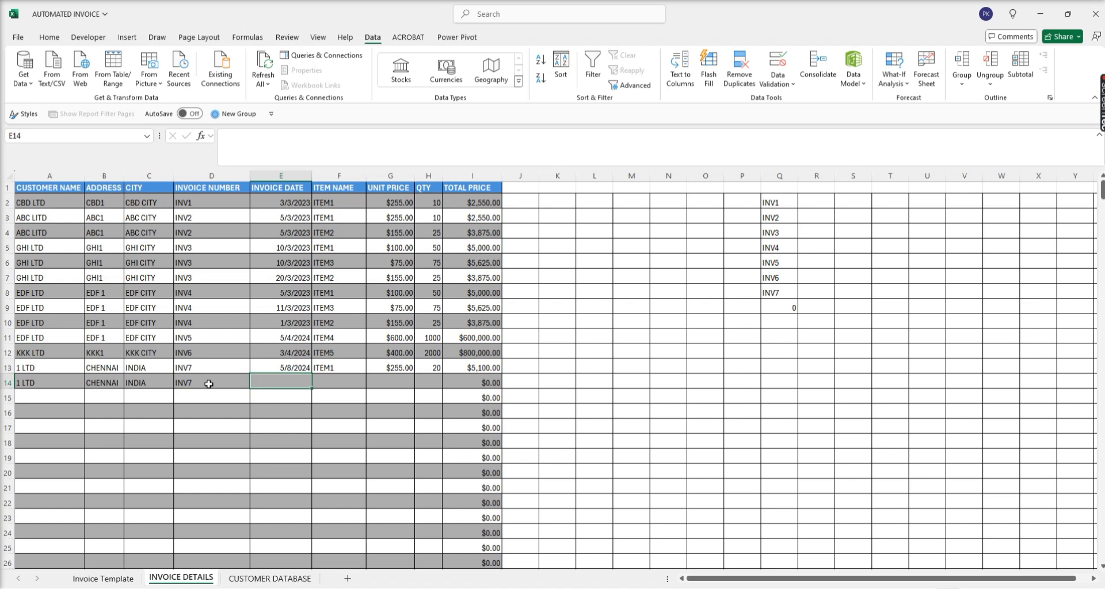
text(05/0)
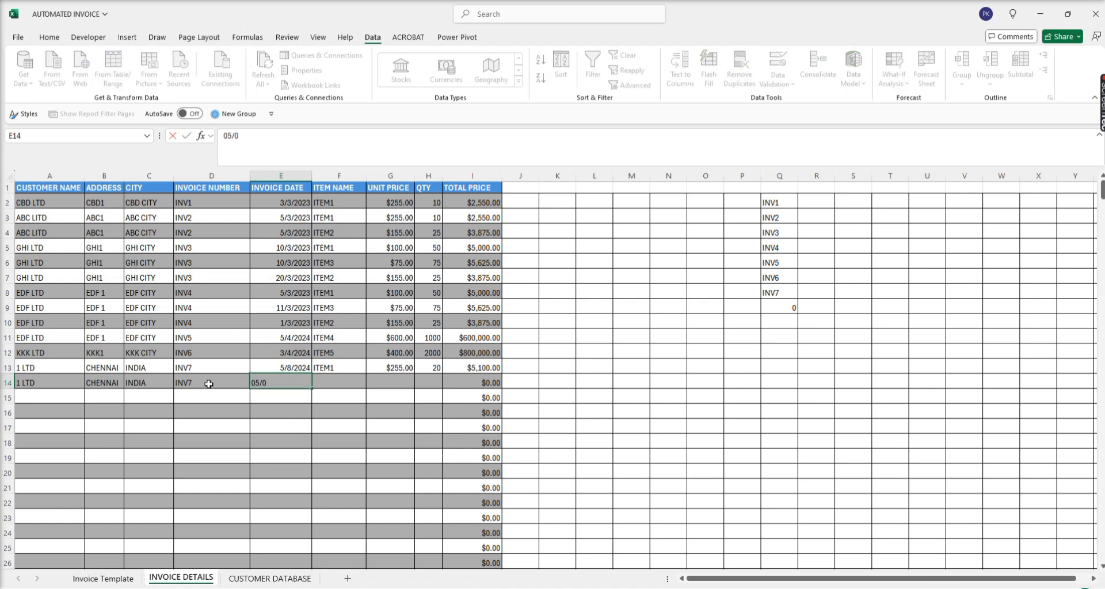
text(8/2024)
key(Tab)
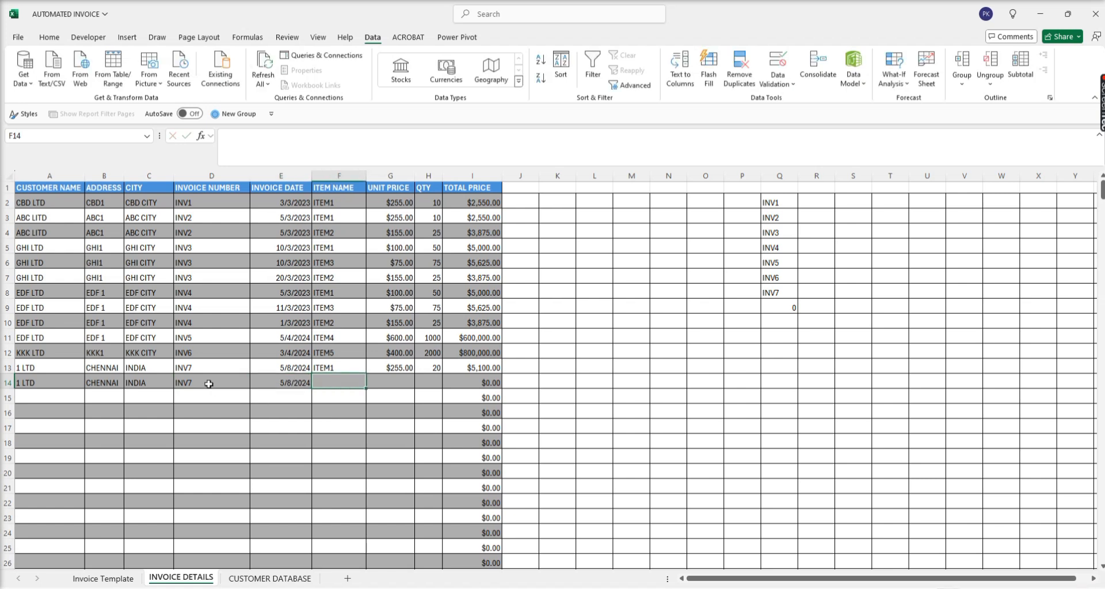
- Enter item name ITEM3, unit price 75 and quantity 100 in row 14
text(ITEM3)
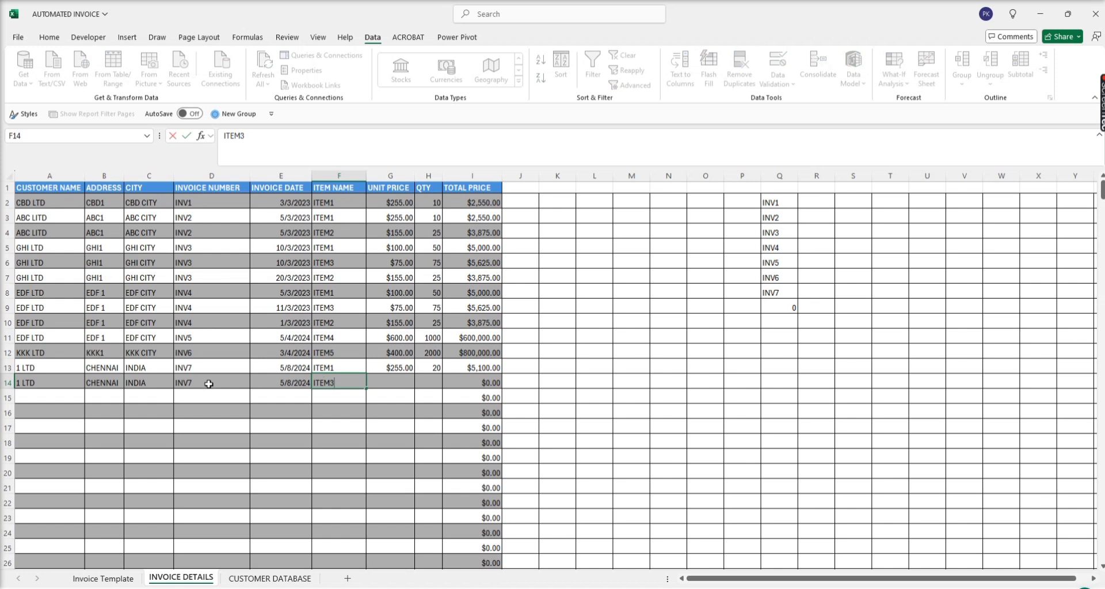
key(Tab)
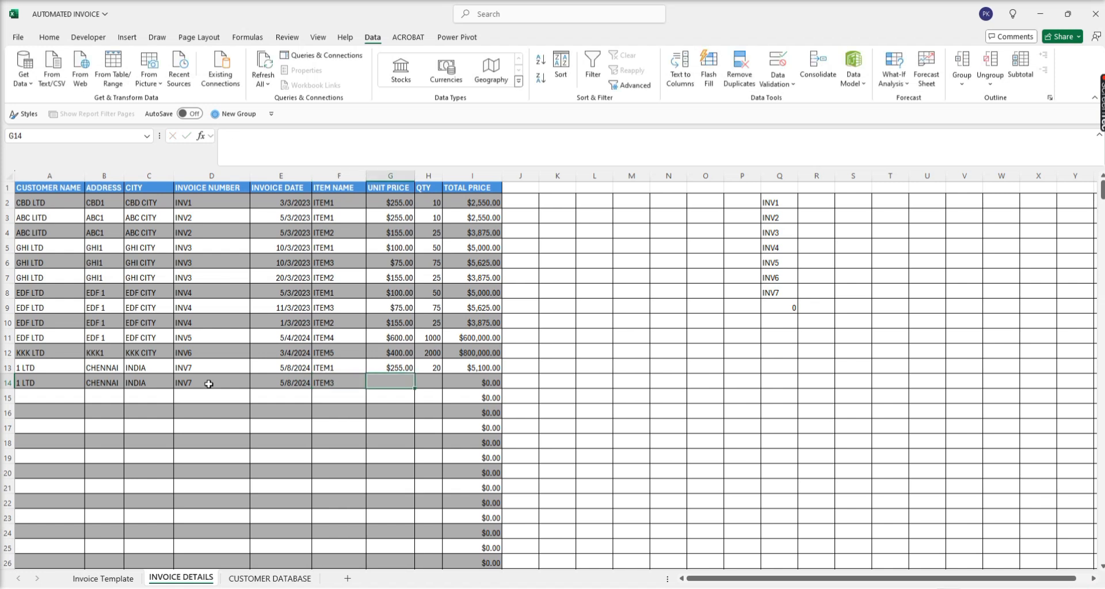
text(75)
key(Tab)
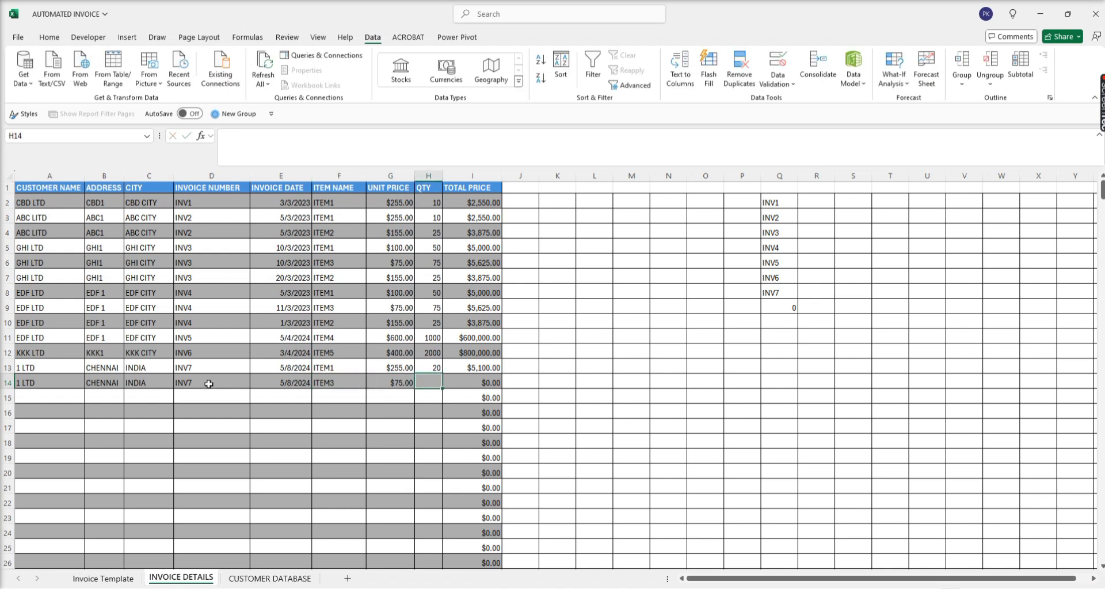
text(100)
key(Tab)
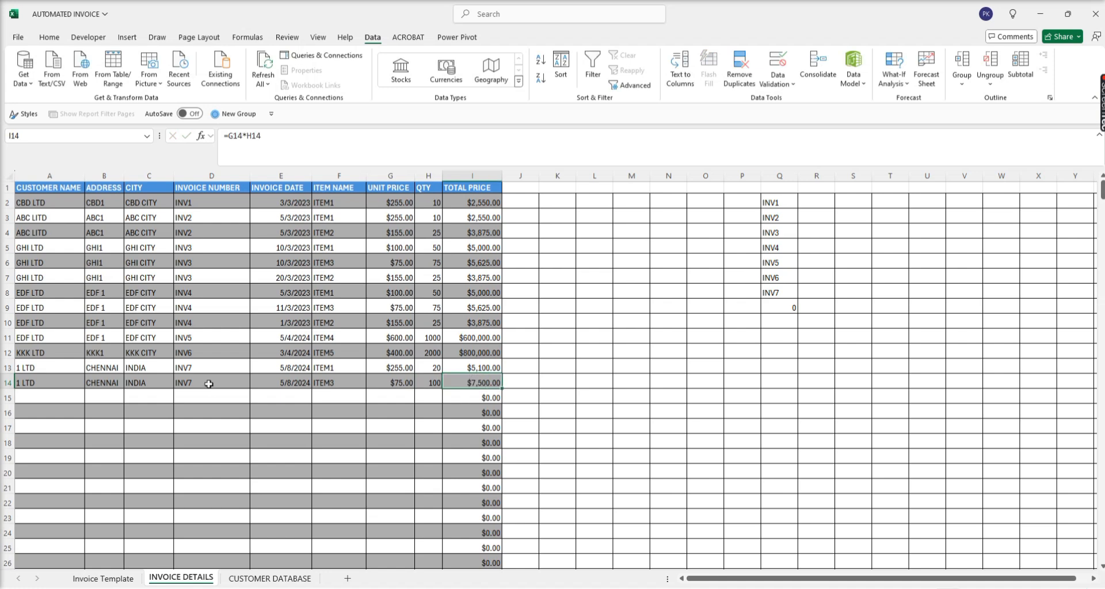
- Review the line items and totals for INV7 on the Invoice Template sheet
click(124, 580)
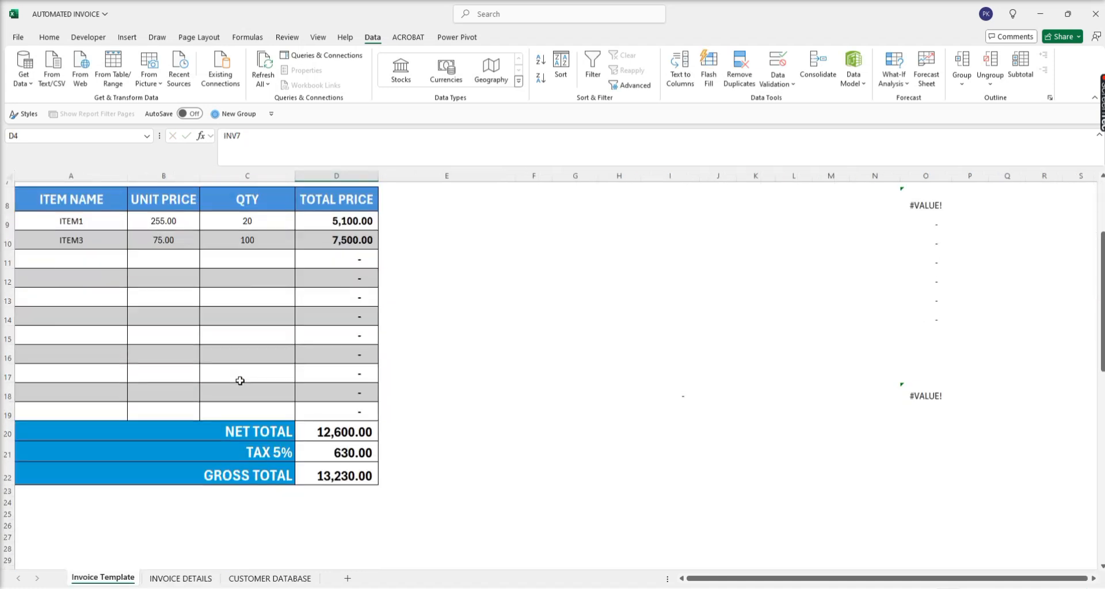
scroll(224, 380, down, 2)
scroll(283, 291, up, 2)
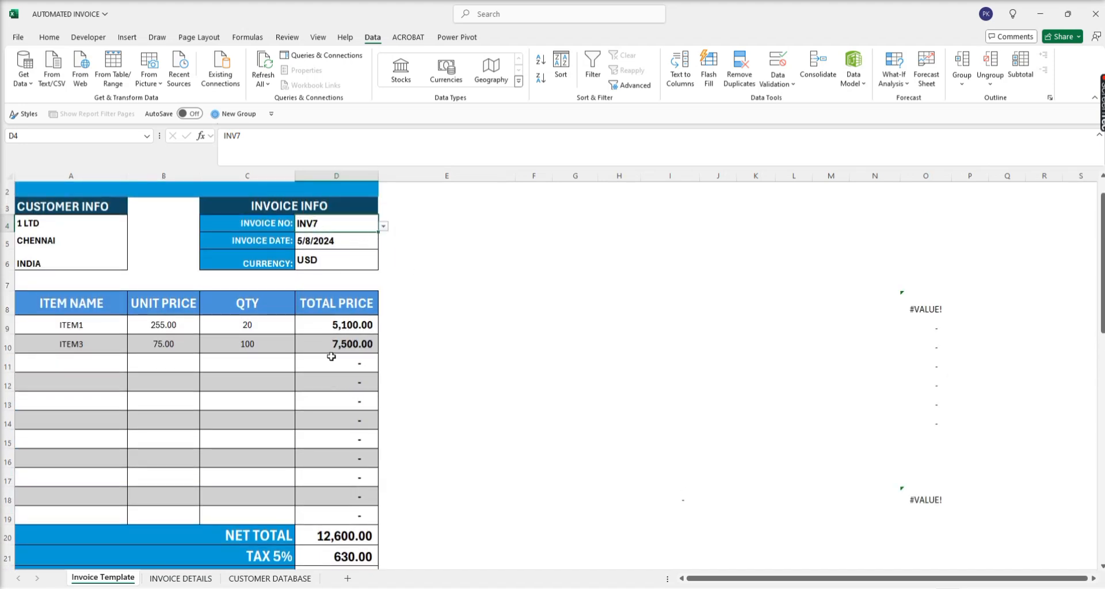
- Inspect the formulas behind the invoice date in D5 and the customer info in A4 without changing them
click(352, 243)
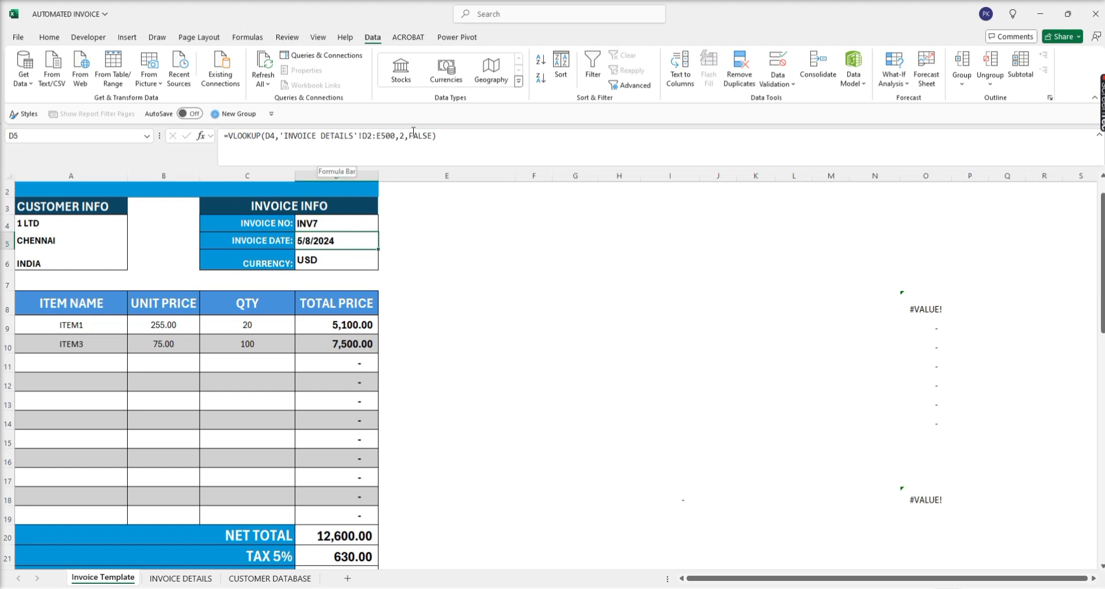
click(52, 226)
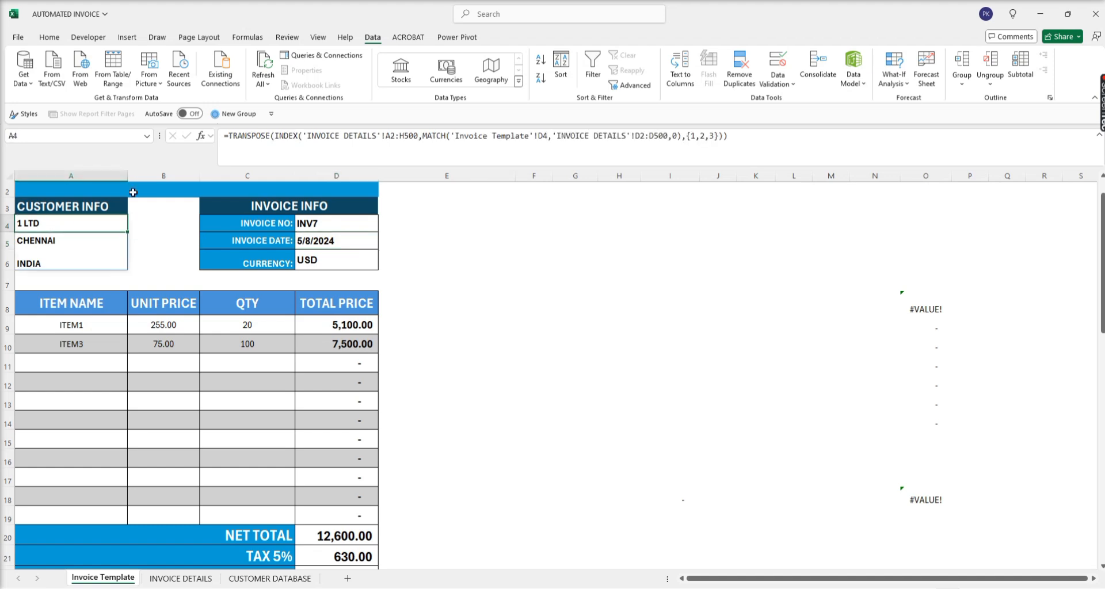
drag(279, 136, 725, 141)
click(300, 136)
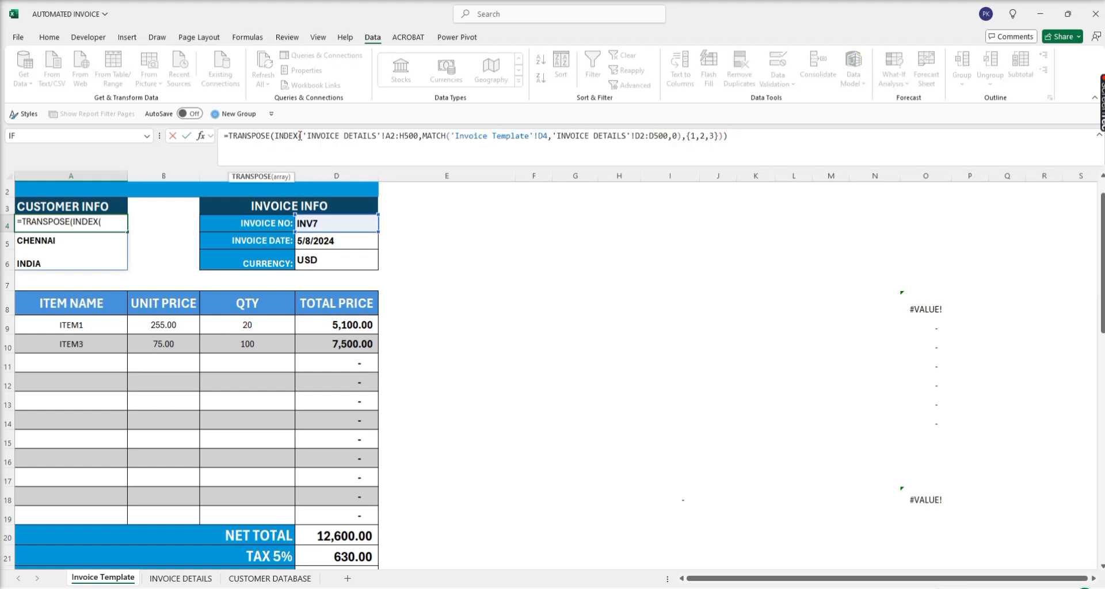
click(302, 138)
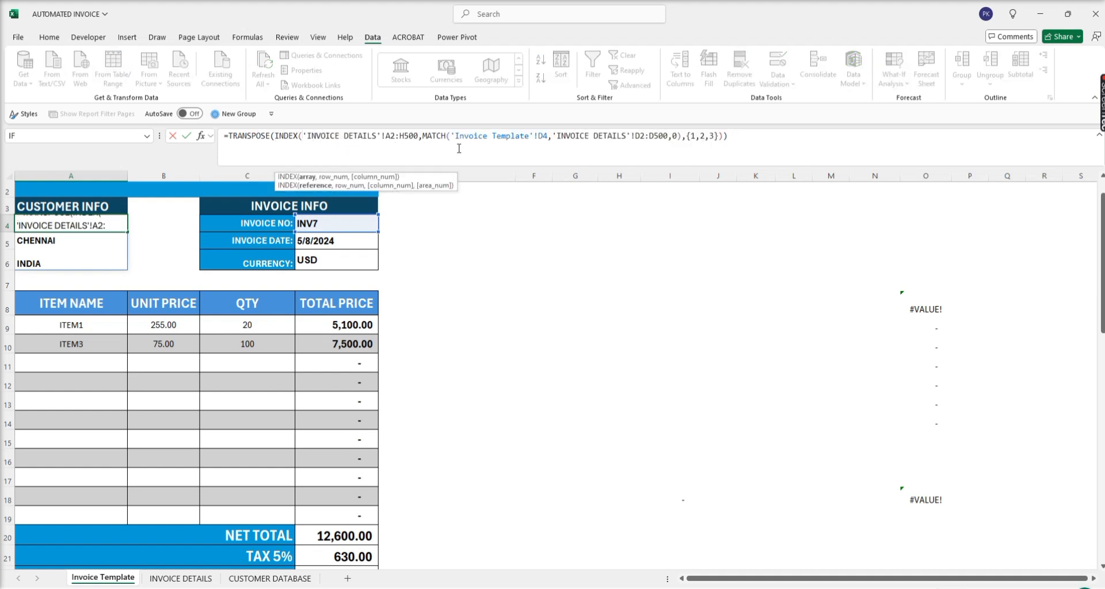
key(Escape)
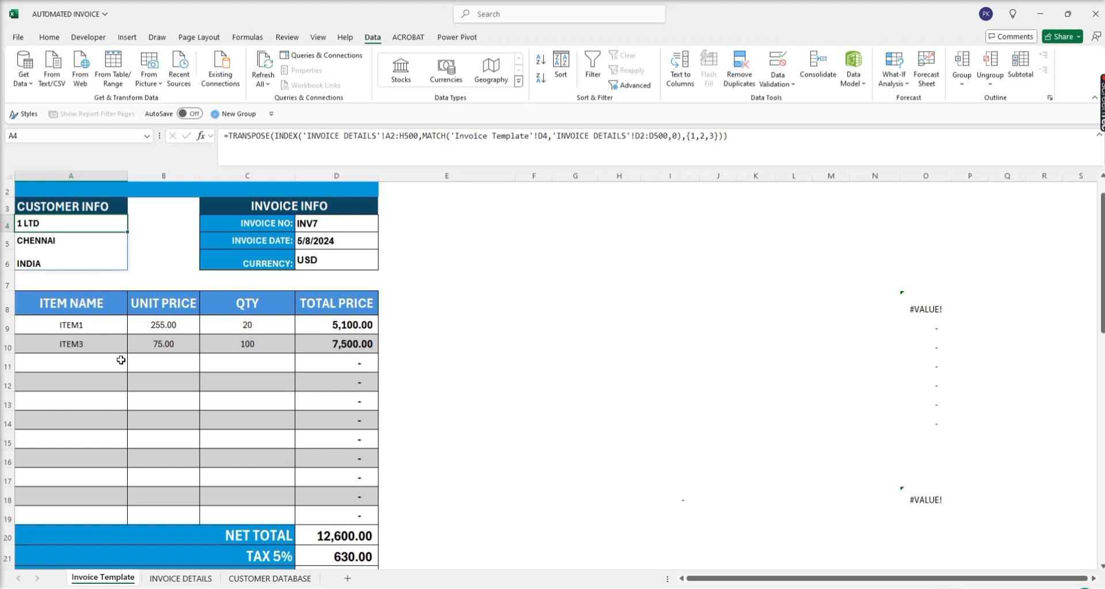
- Inspect the formulas for the item list, the first line's total price, and the net total, tax and gross total
click(80, 323)
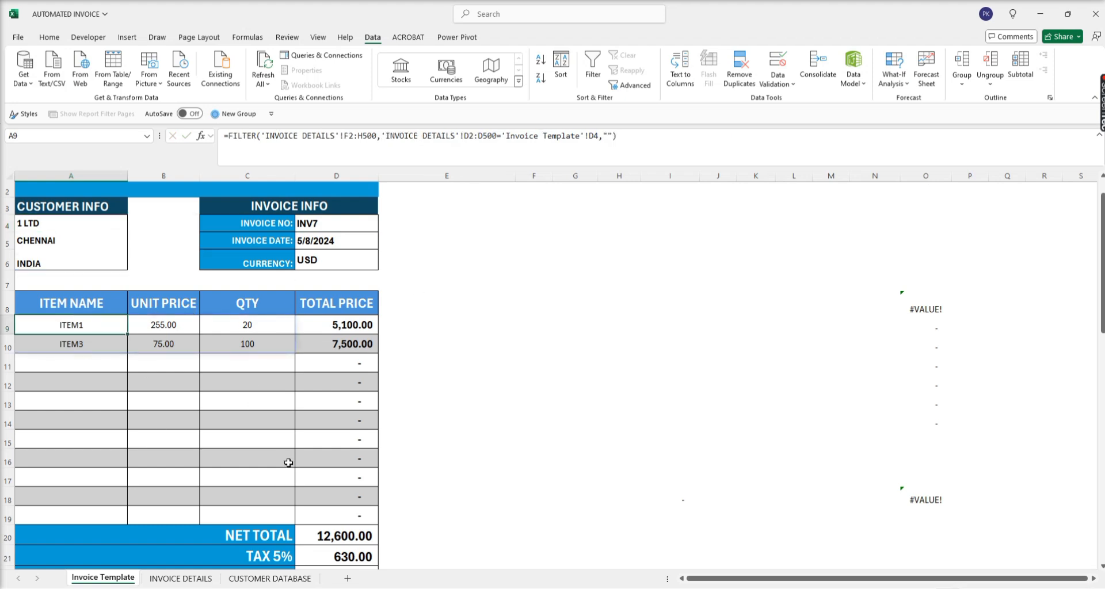
click(338, 322)
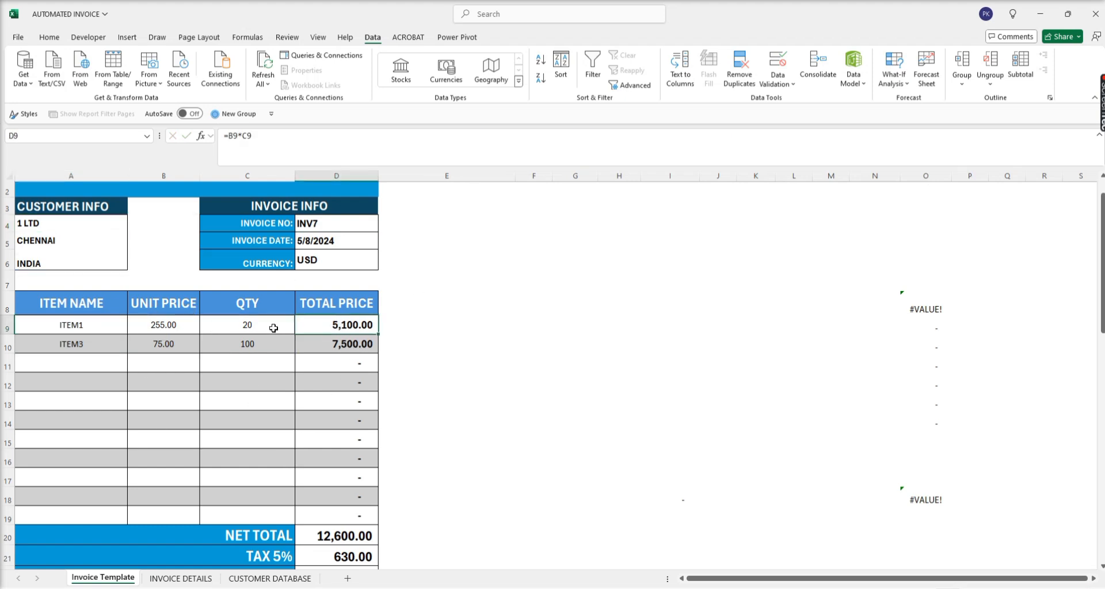
scroll(345, 490, down, 1)
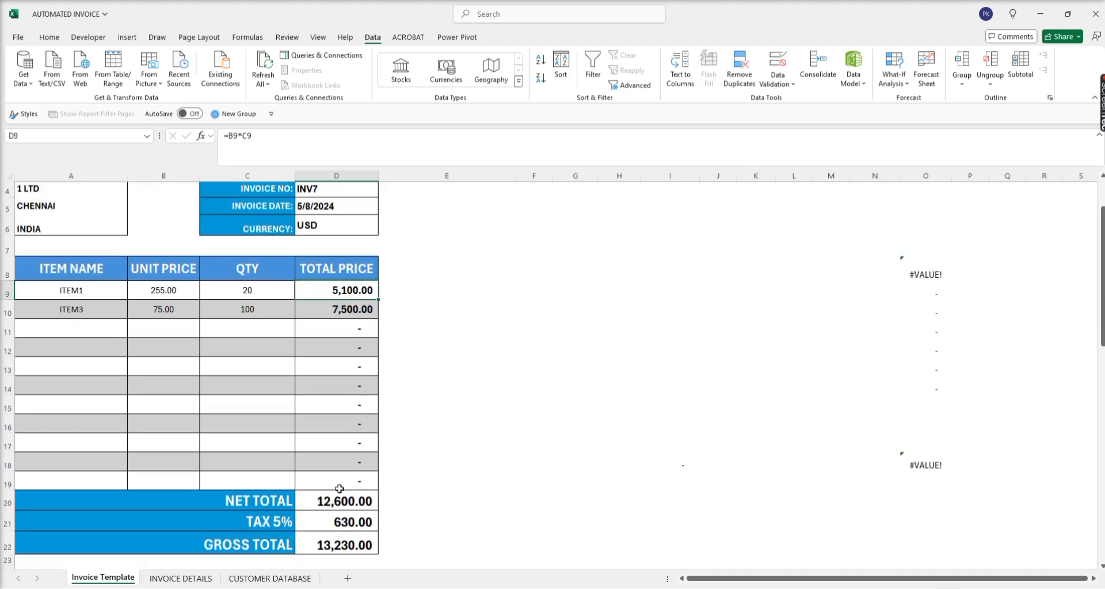
click(339, 499)
click(369, 522)
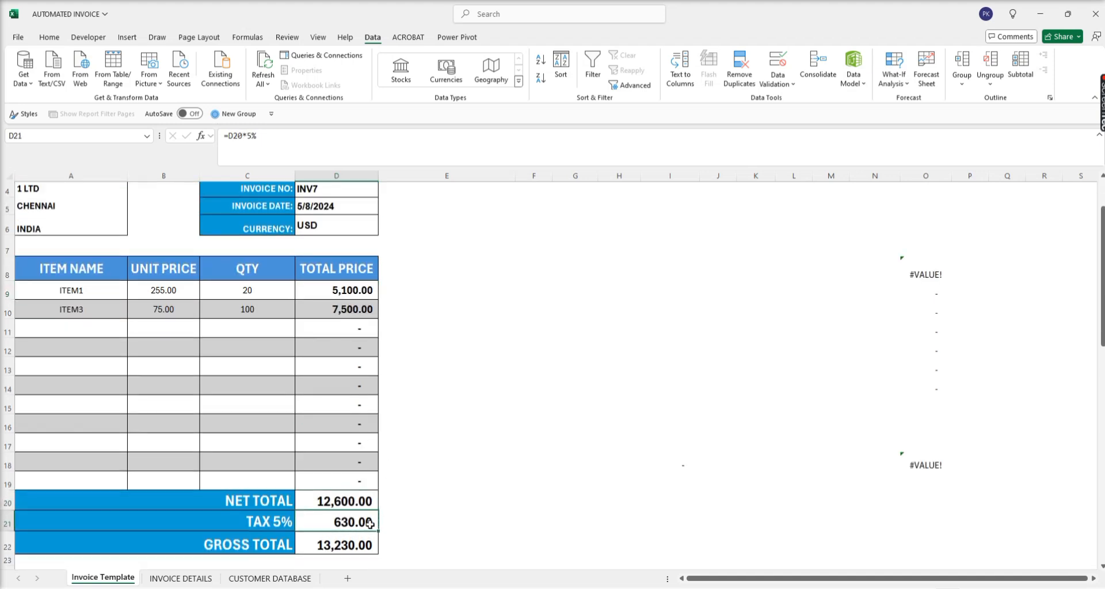
click(331, 542)
scroll(331, 542, down, 1)
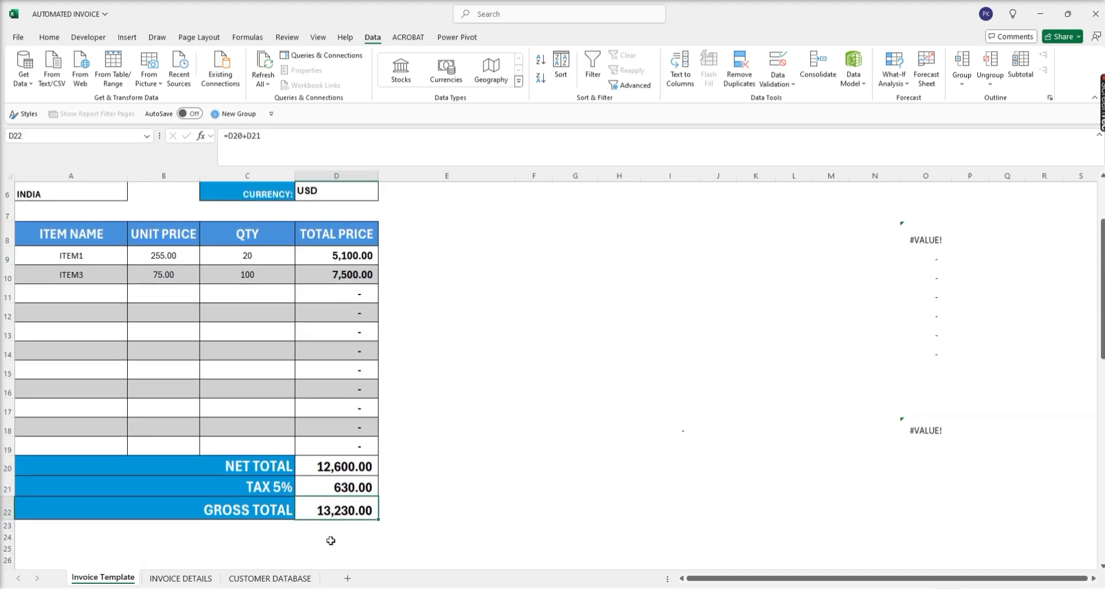
scroll(331, 541, up, 3)
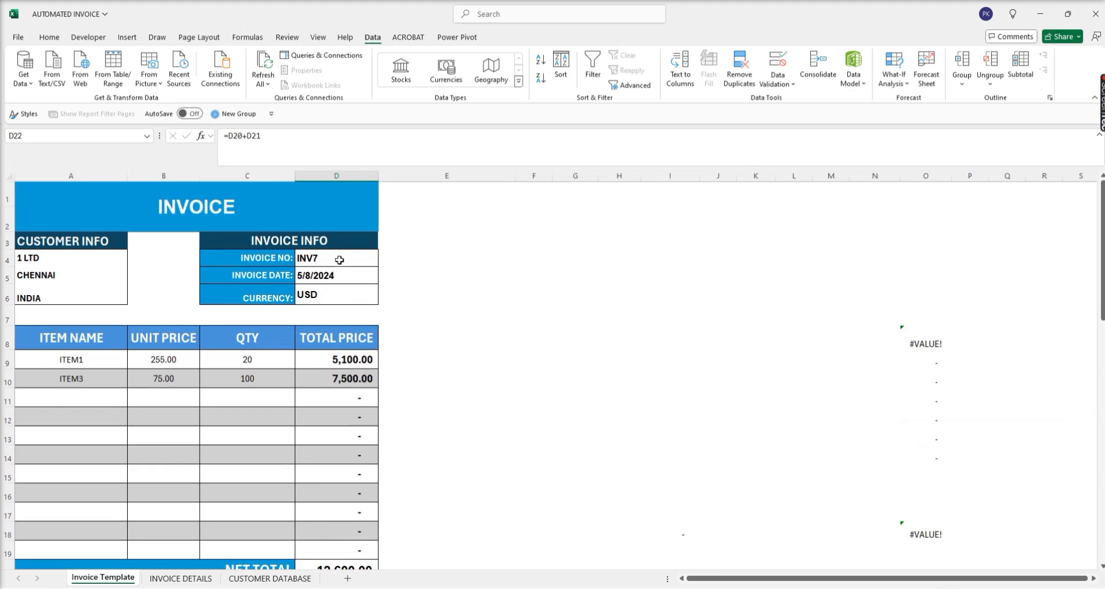
mouse_move(340, 260)
mouse_down()
mouse_move(336, 293)
mouse_move(340, 274)
mouse_up()
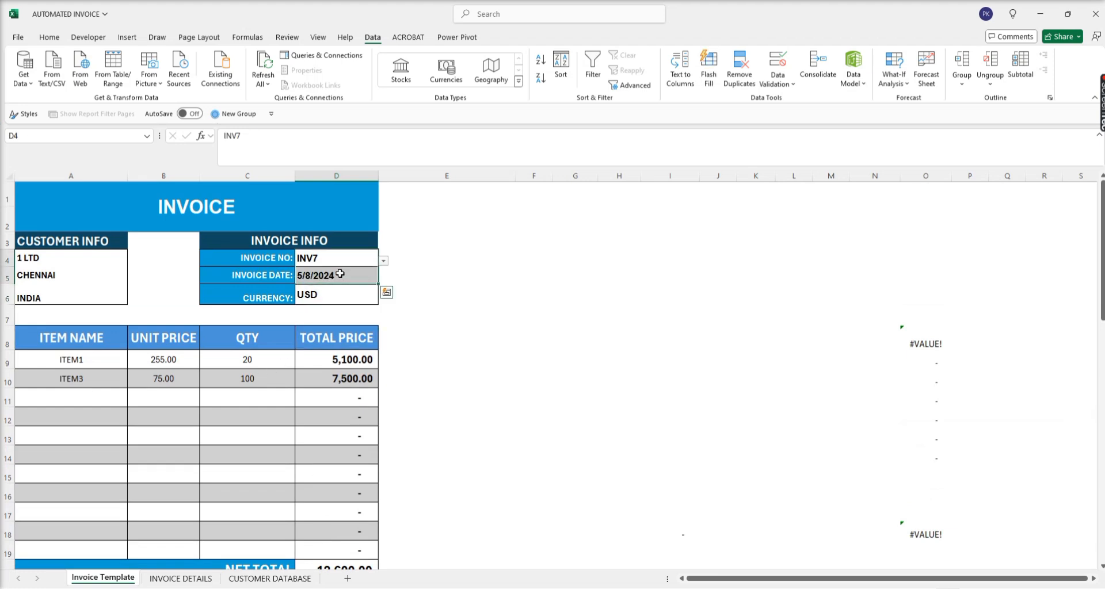
key(Delete)
drag(66, 260, 73, 309)
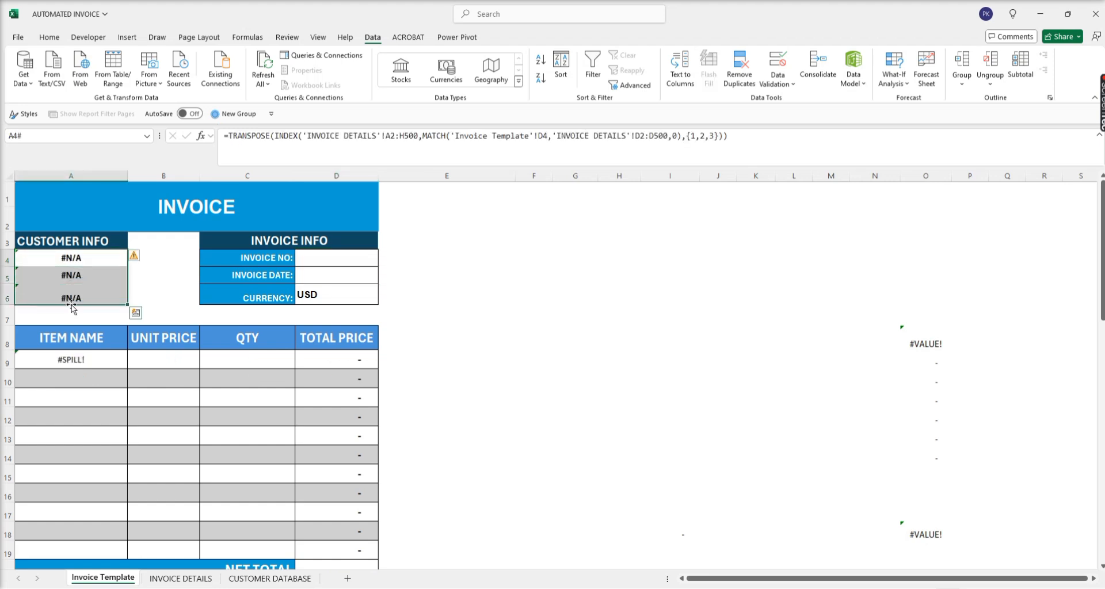
key(Delete)
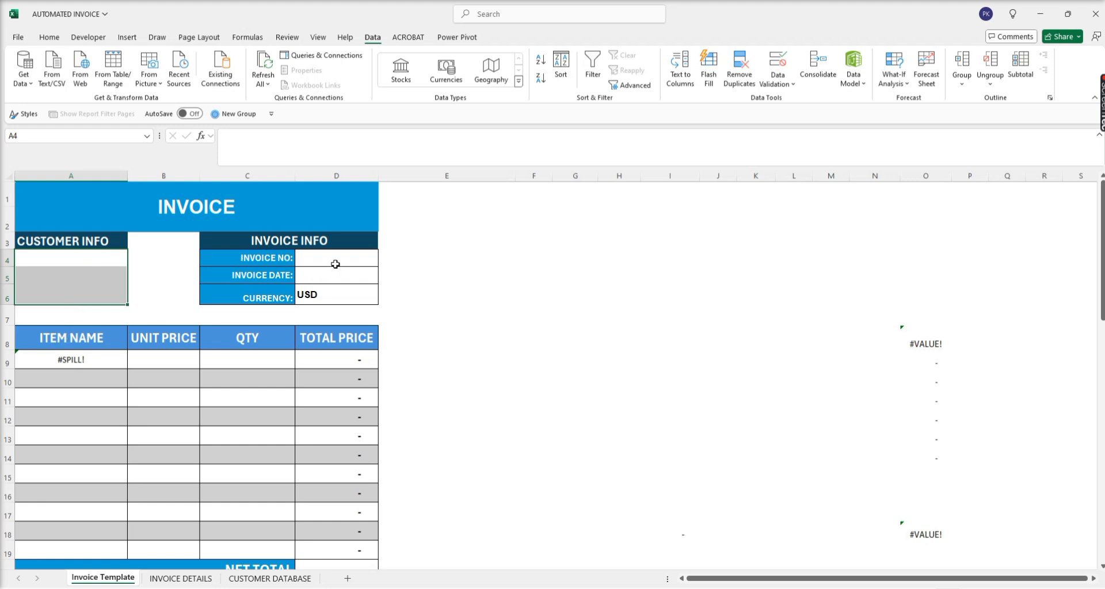
key(ctrl+z)
key(ctrl+z)
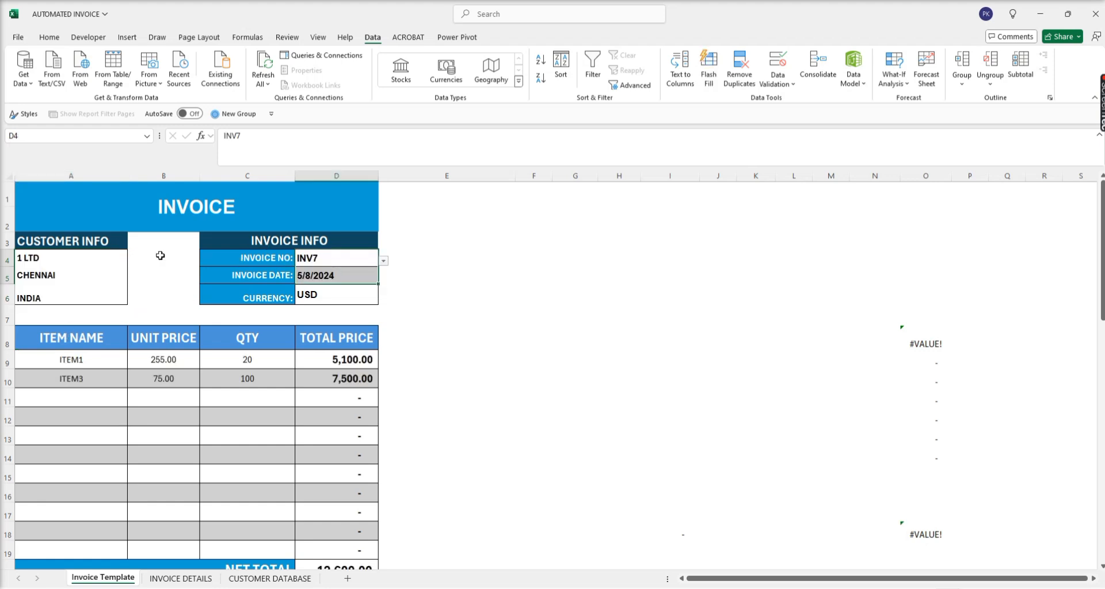
click(89, 259)
key(BackSpace)
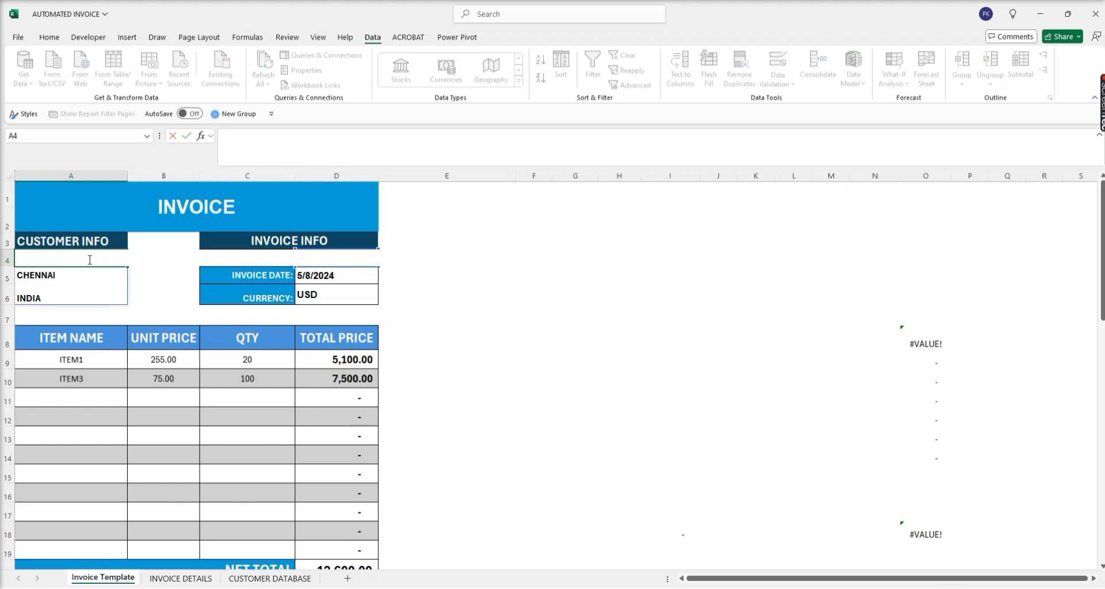
key(Return)
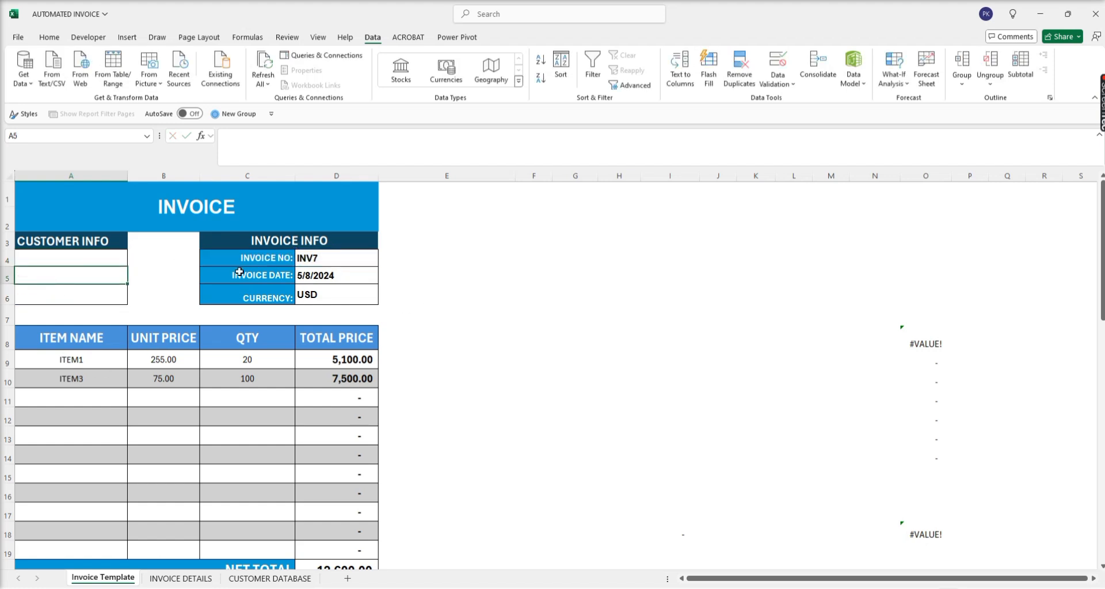
click(307, 260)
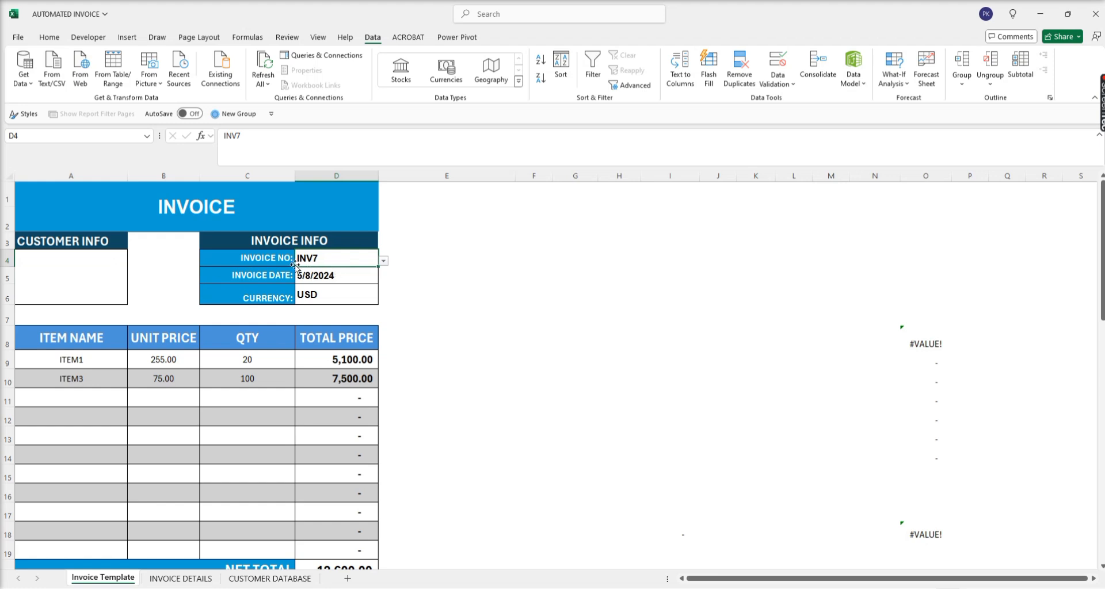
click(54, 263)
key(ctrl+z)
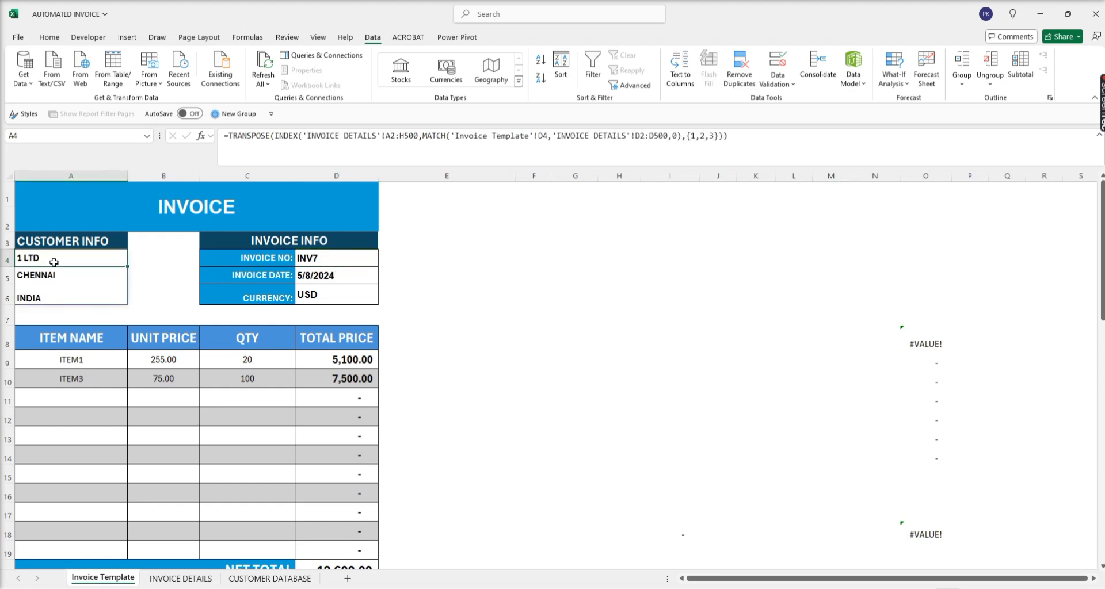
- Clear the invoice number and invoice date cells D4:D5 on the invoice template
click(313, 261)
click(331, 275)
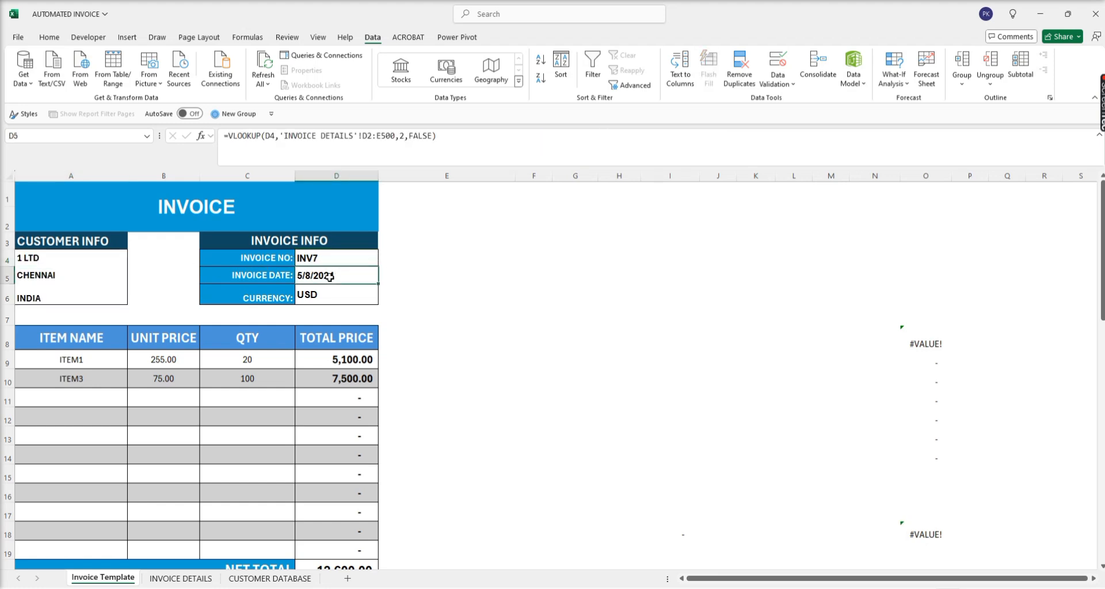
click(323, 258)
drag(321, 258, 323, 275)
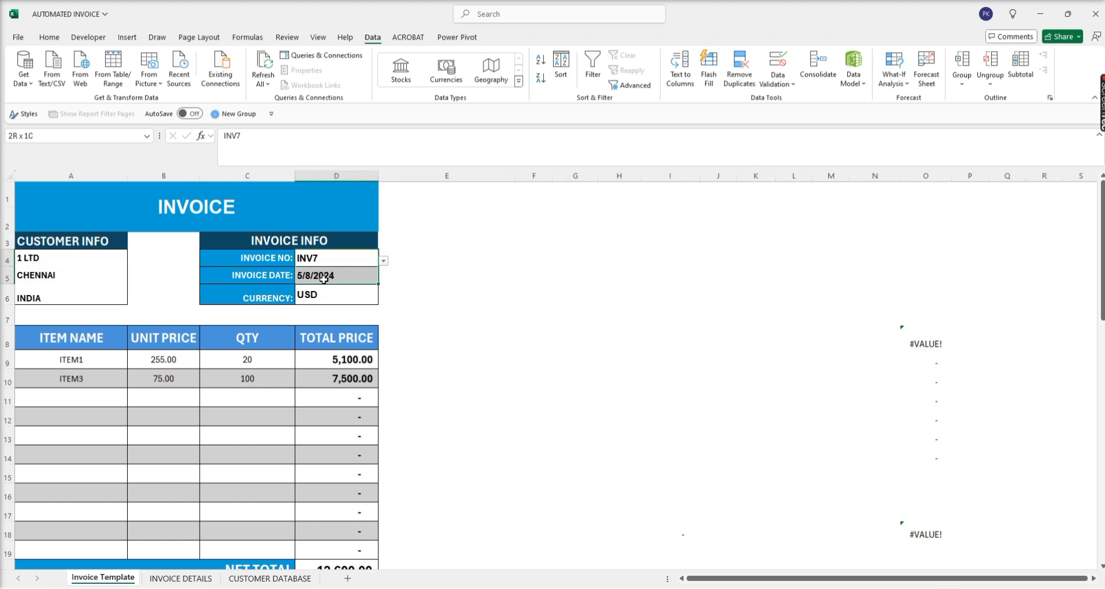
key(Delete)
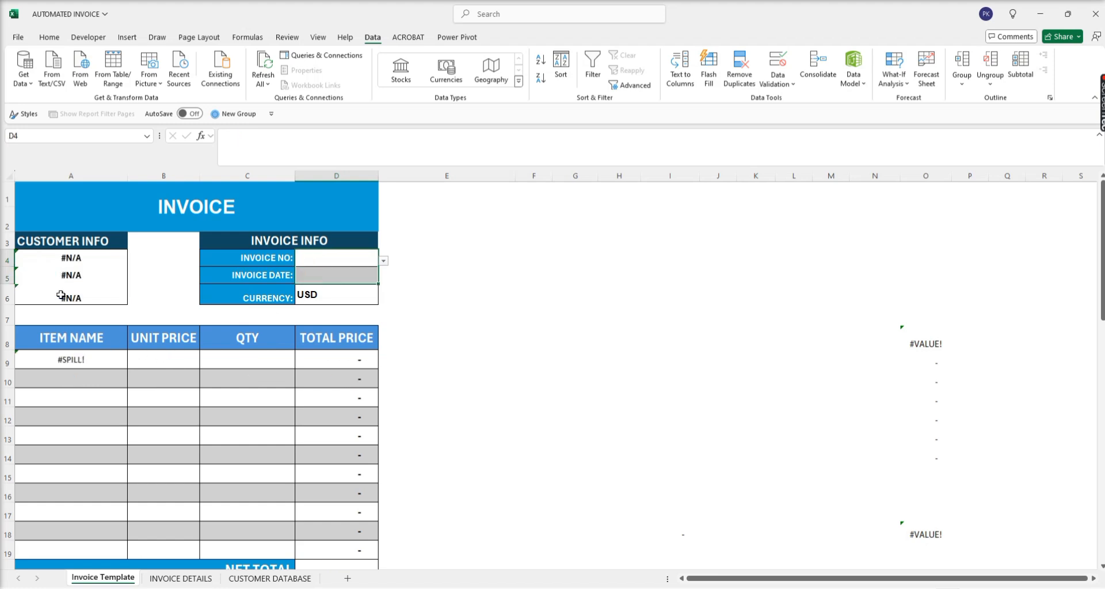
- Clear the item list formula in A9 and the customer info cells A4:A6 on the invoice template
click(74, 361)
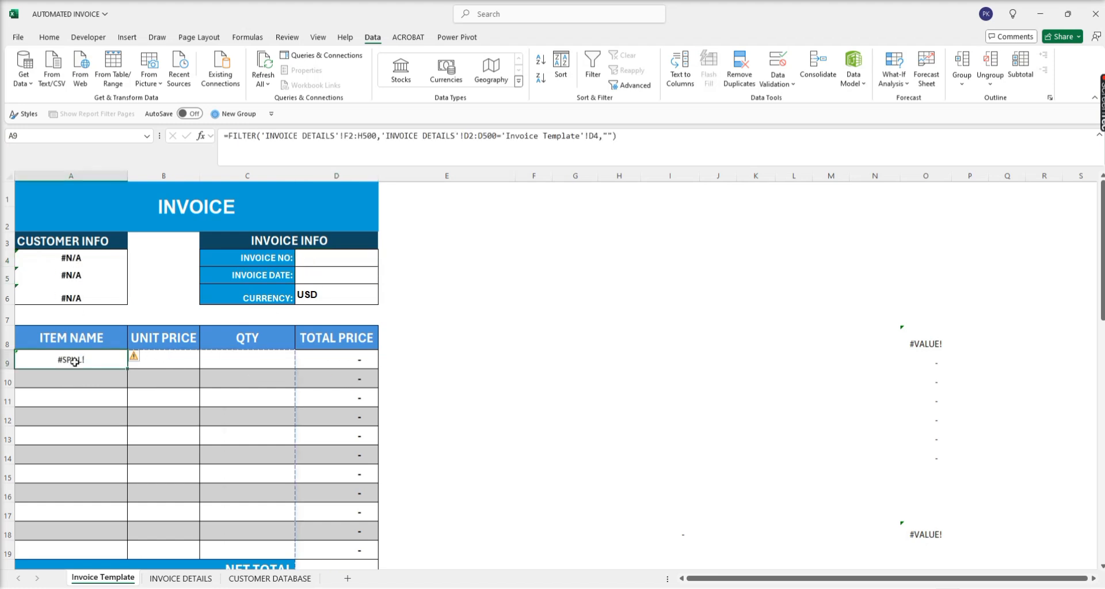
key(BackSpace)
click(107, 382)
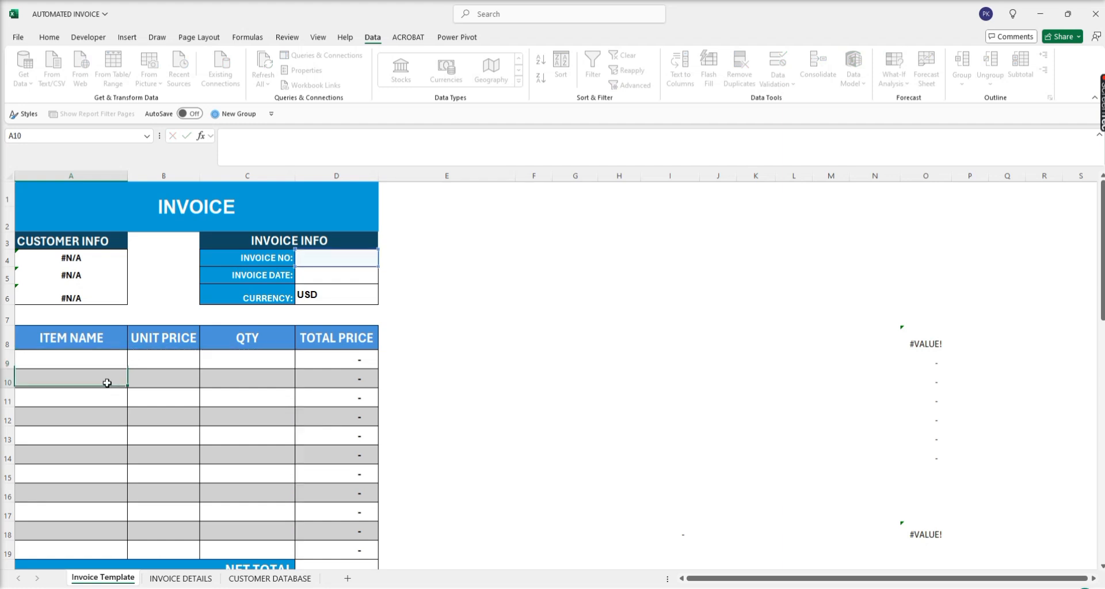
drag(77, 260, 71, 301)
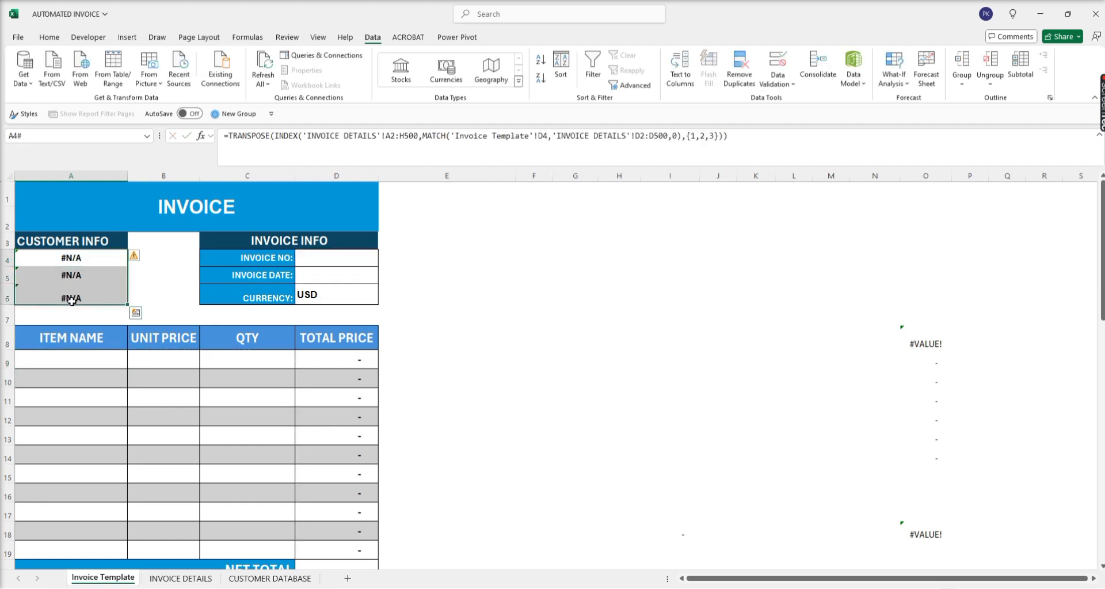
key(Delete)
- Clear the total price formulas along with the net total, tax and gross total in D9:D22
scroll(282, 360, down, 3)
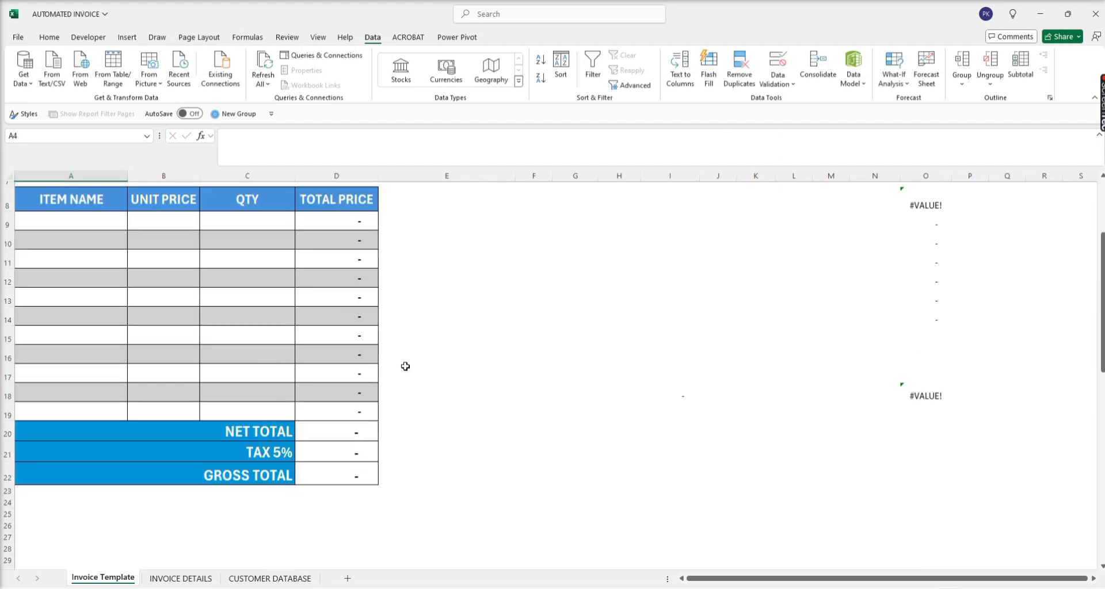
scroll(405, 366, up, 2)
drag(350, 326, 364, 544)
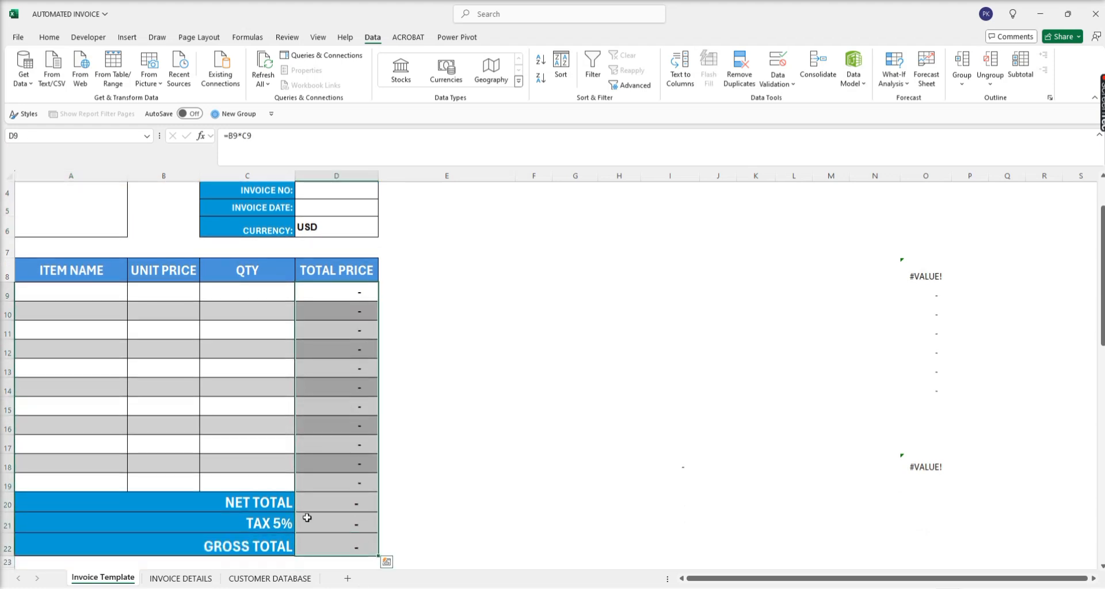
key(Delete)
click(208, 330)
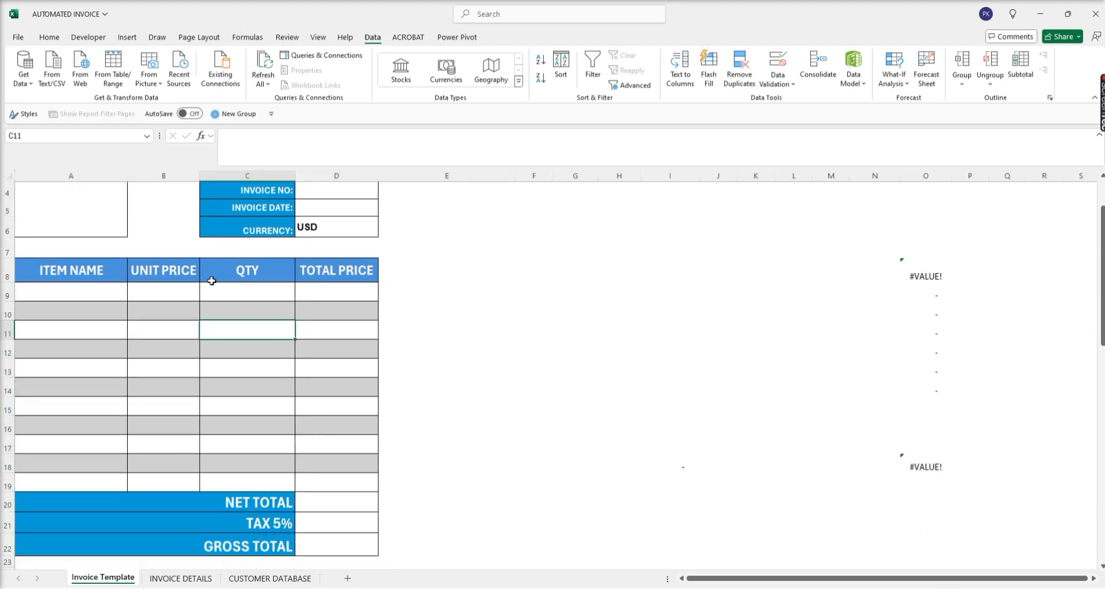
scroll(227, 253, up, 1)
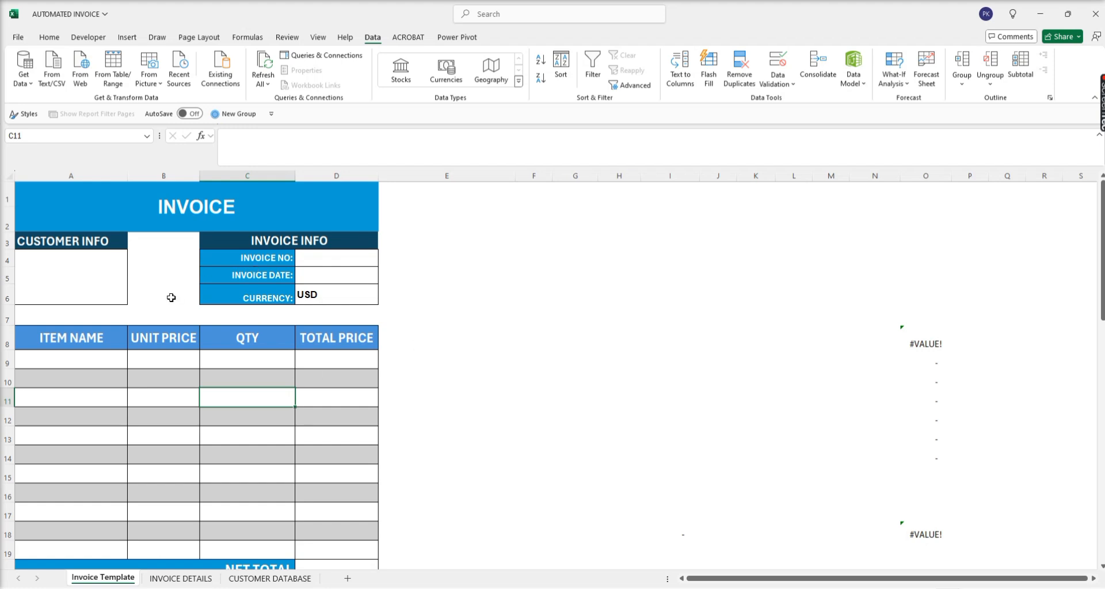
- Remove all data validation settings from the invoice number cell D4
click(340, 262)
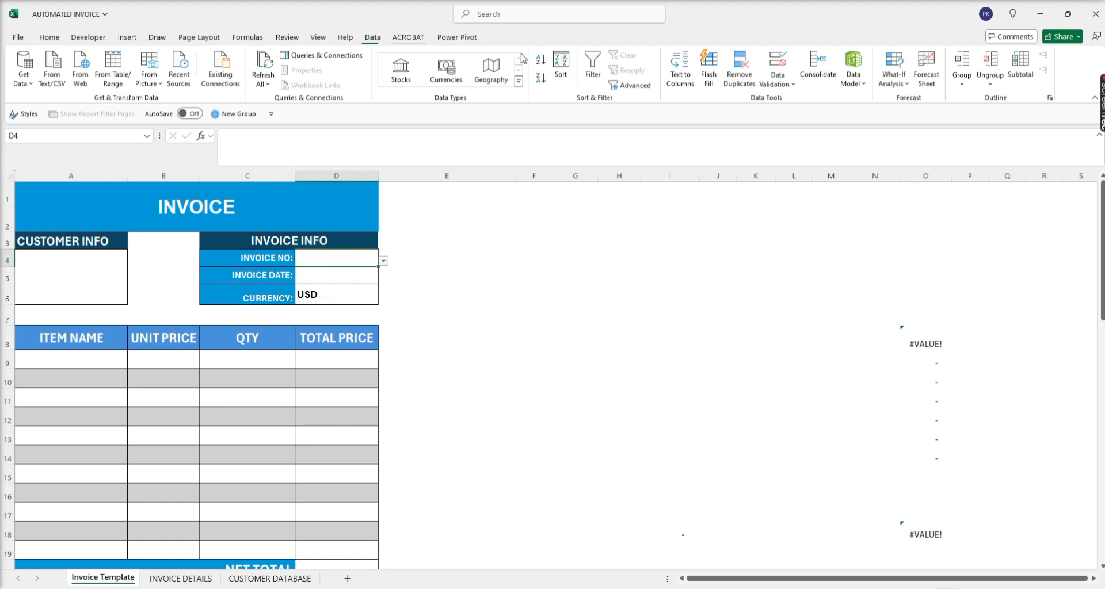
click(781, 79)
click(814, 104)
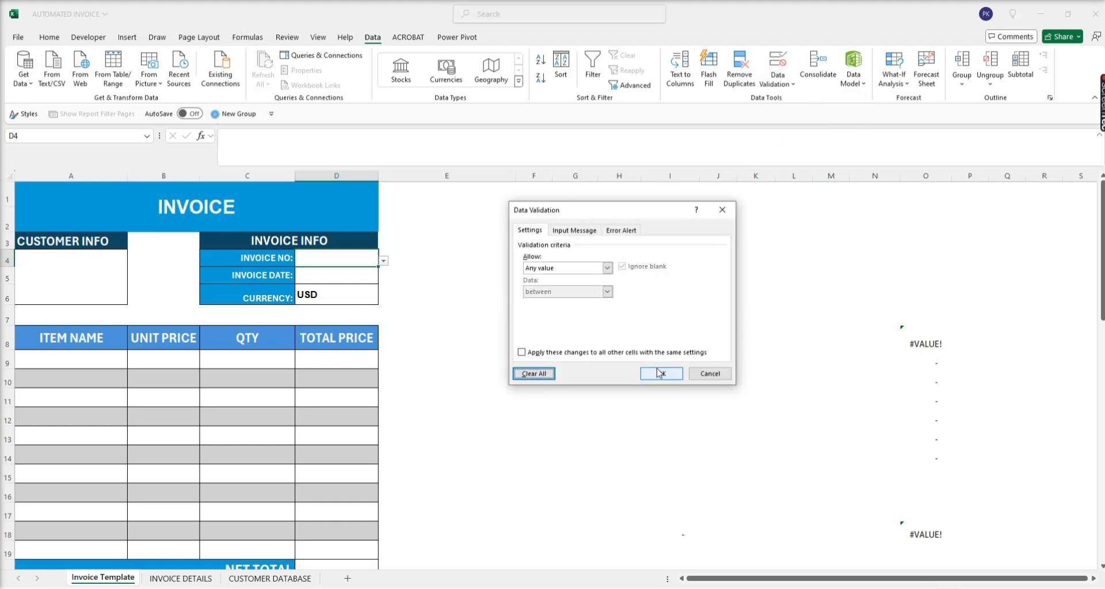
click(661, 373)
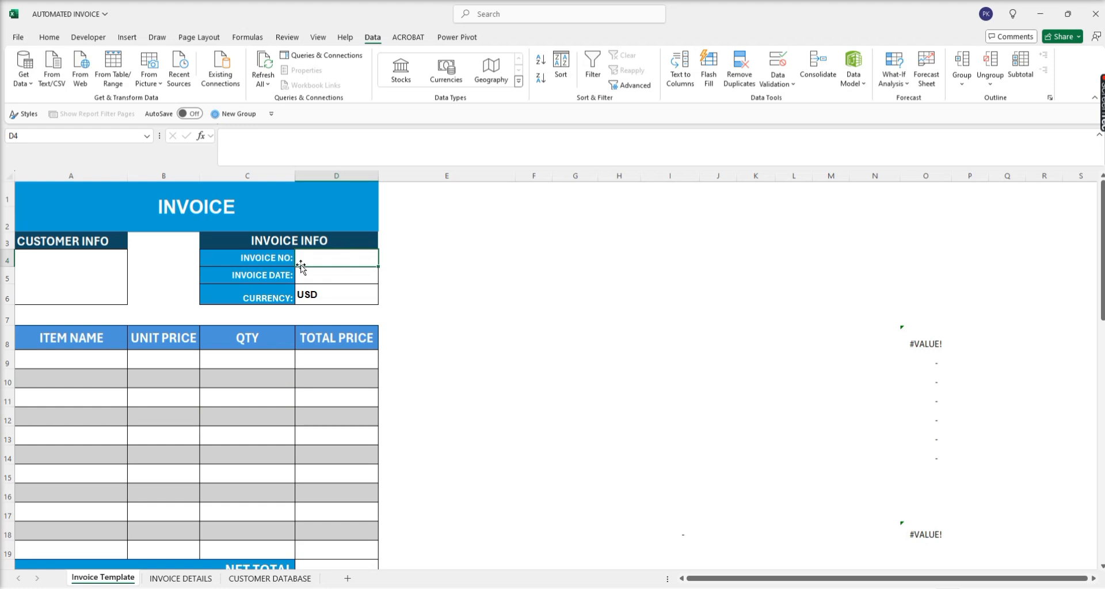
- Examine the repeated invoice numbers on the INVOICE DETAILS sheet and return to the Invoice Template sheet
click(181, 578)
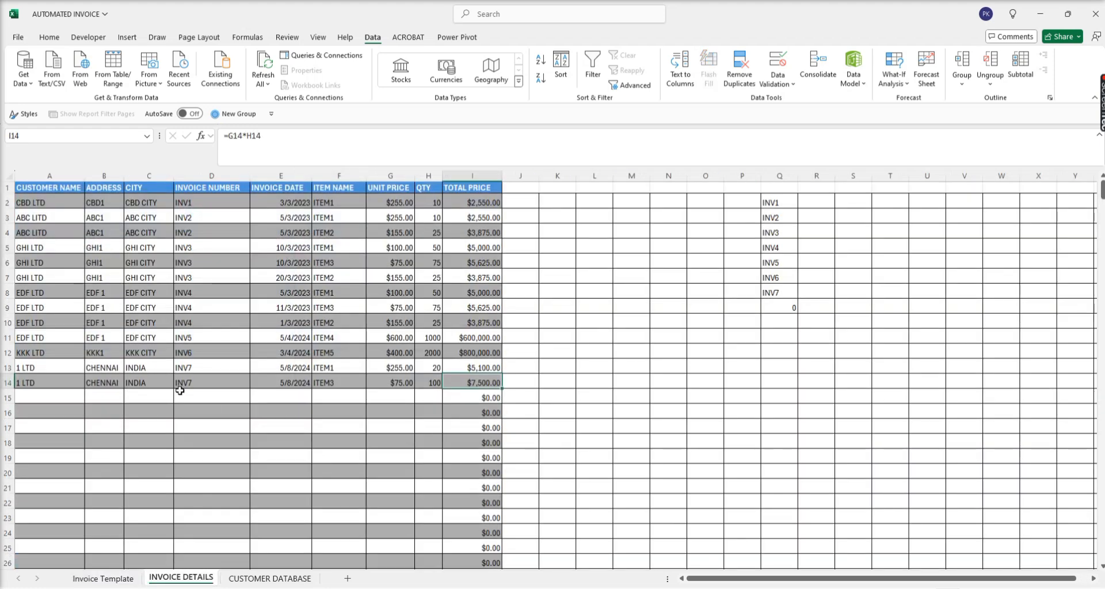
click(208, 396)
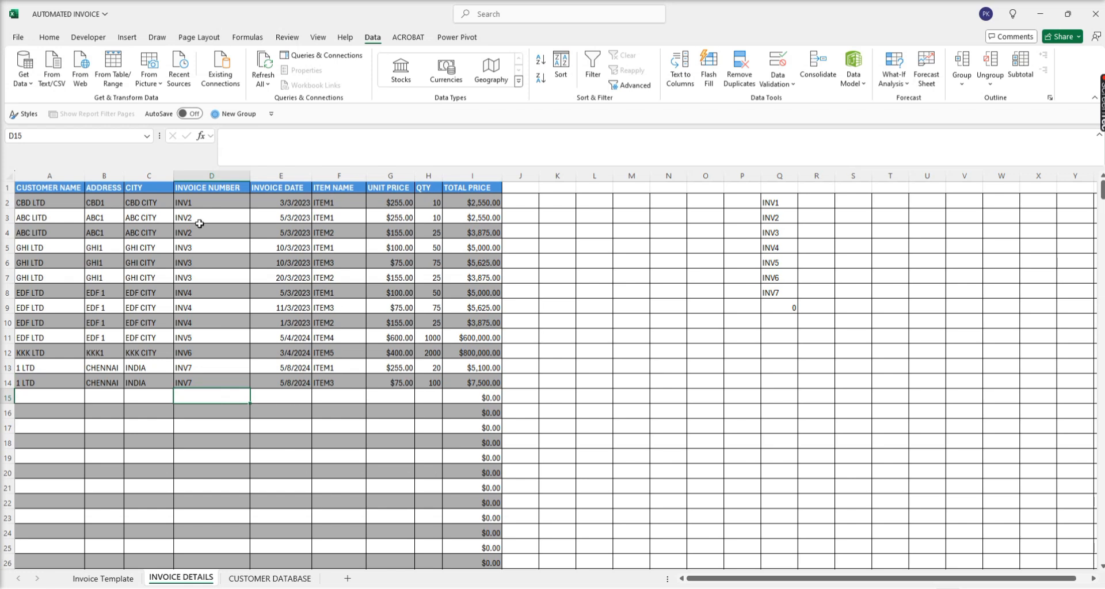
drag(195, 219, 198, 278)
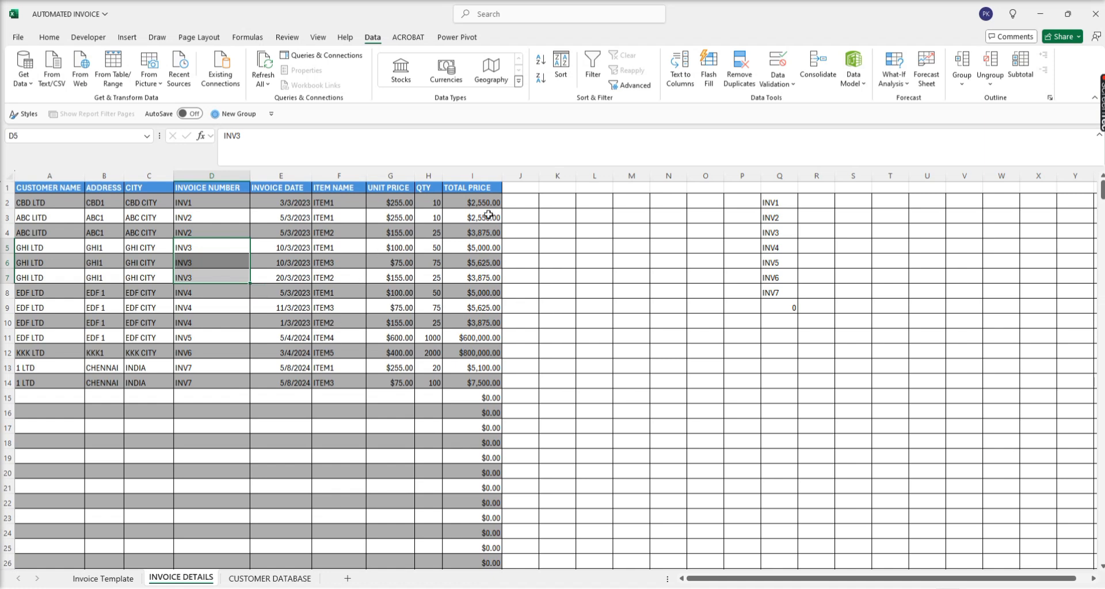
click(104, 579)
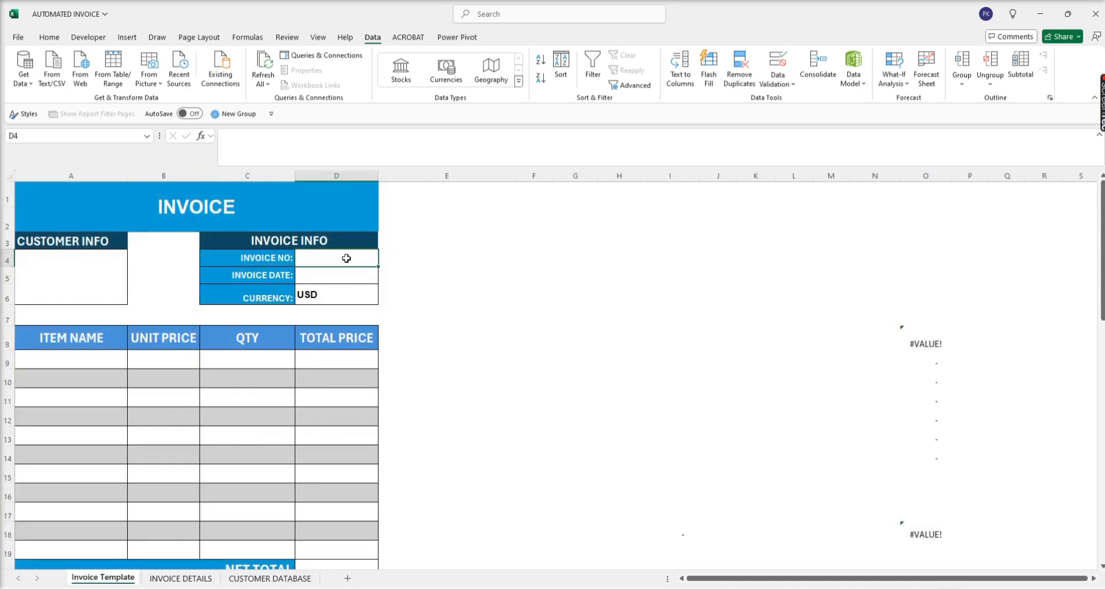
- Enter =UNIQUE(D2:D500) in cell O2 of the INVOICE DETAILS sheet to list each invoice number once
click(183, 578)
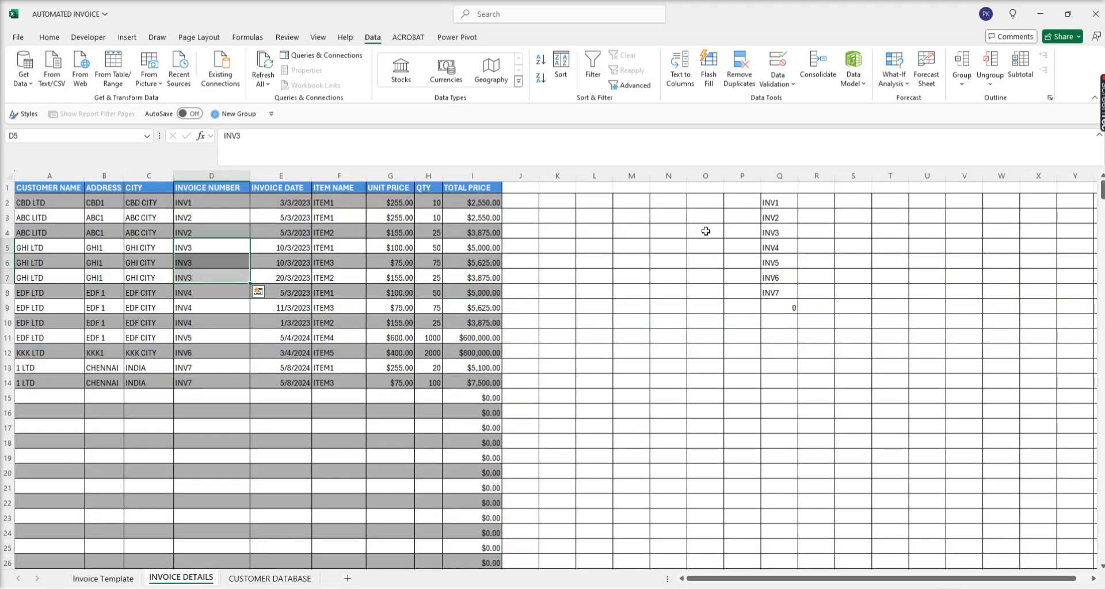
click(700, 200)
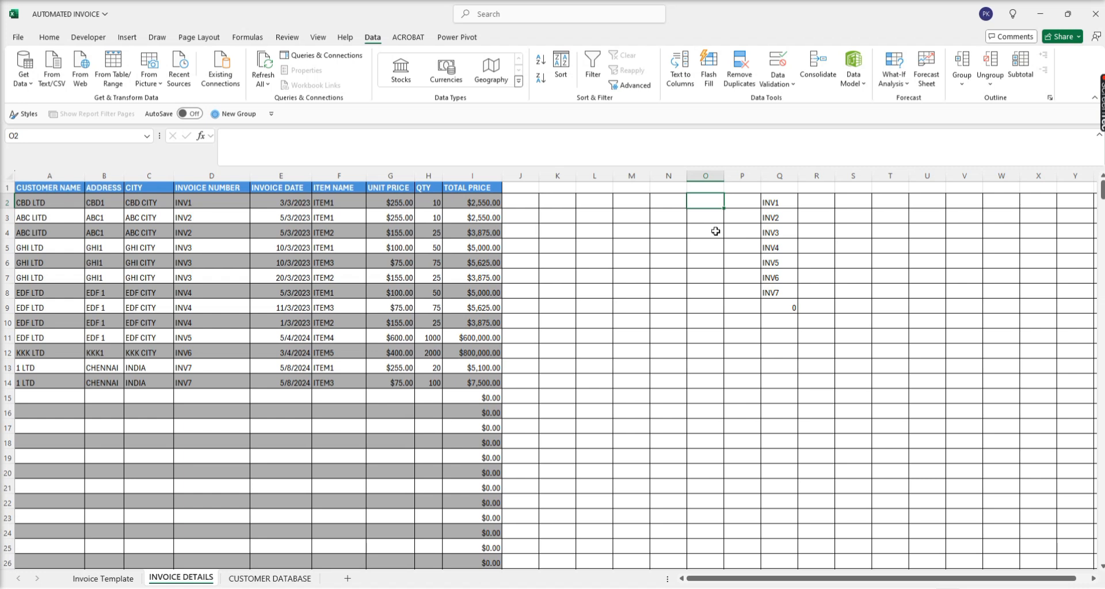
text(=UNI)
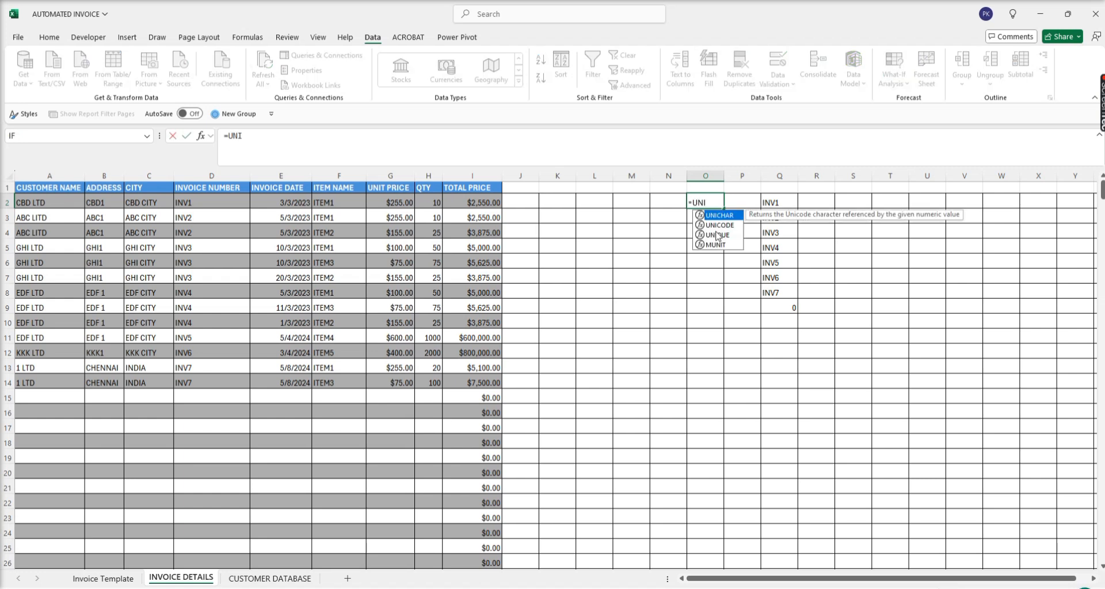
text(QUE()
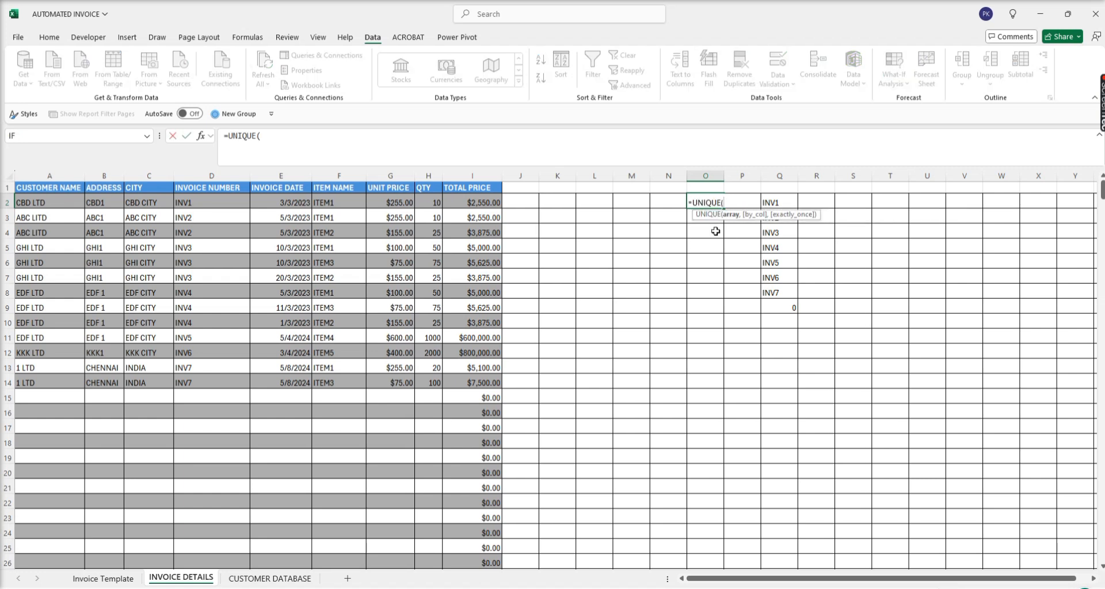
click(217, 202)
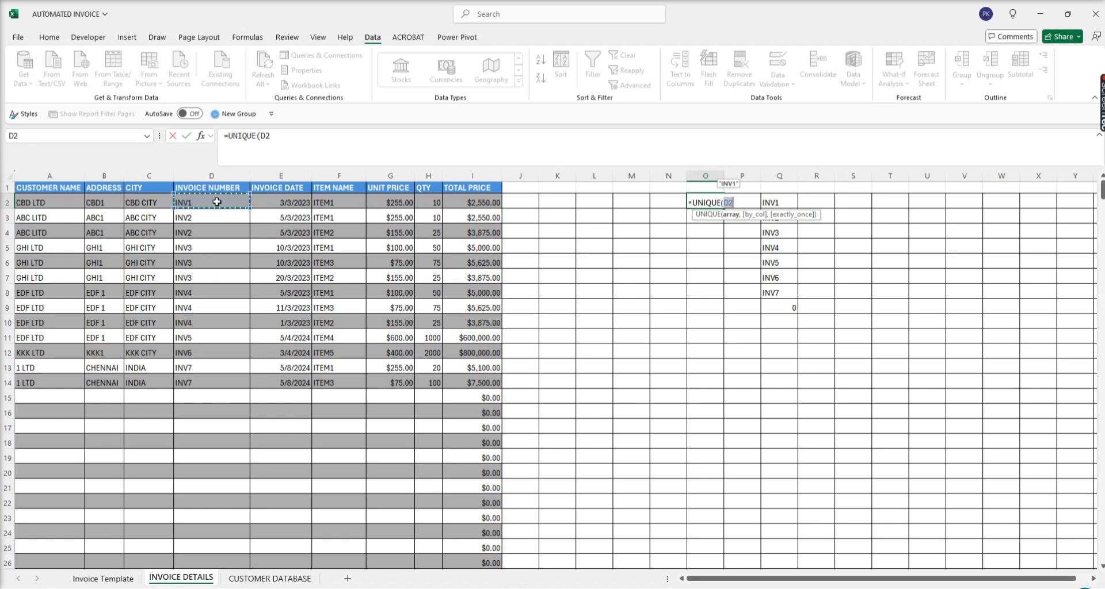
text(:)
key(BackSpace)
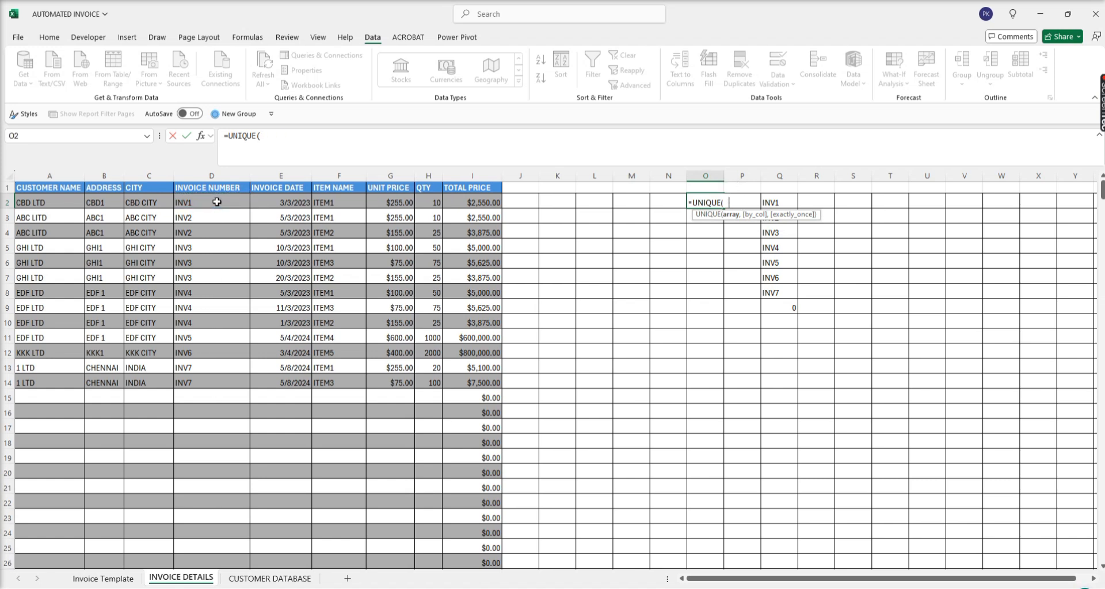
text(D2)
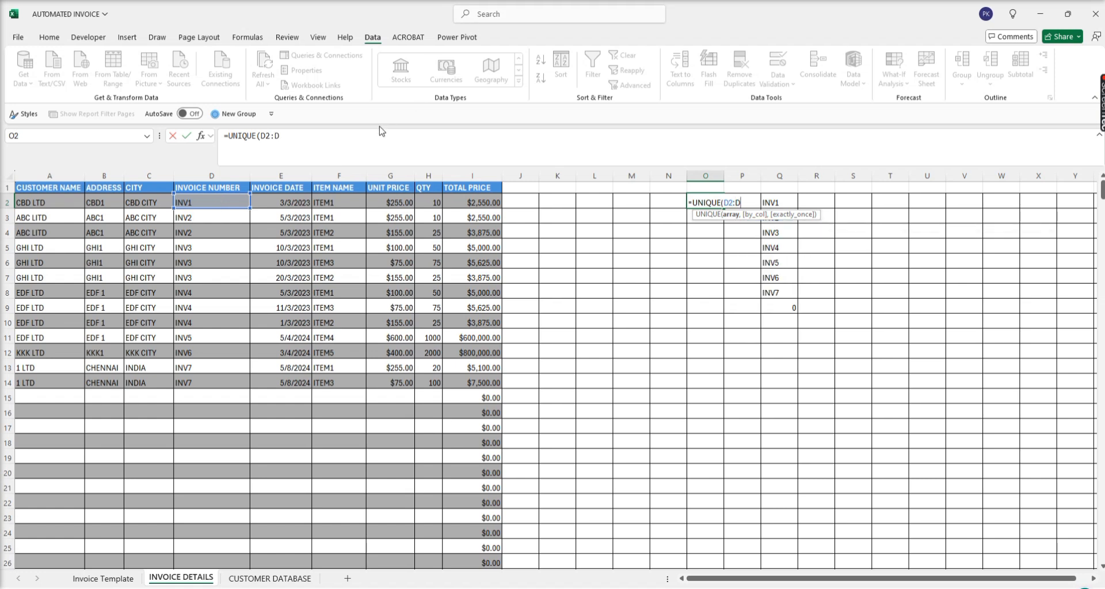
text(:D)
click(306, 137)
text(500)
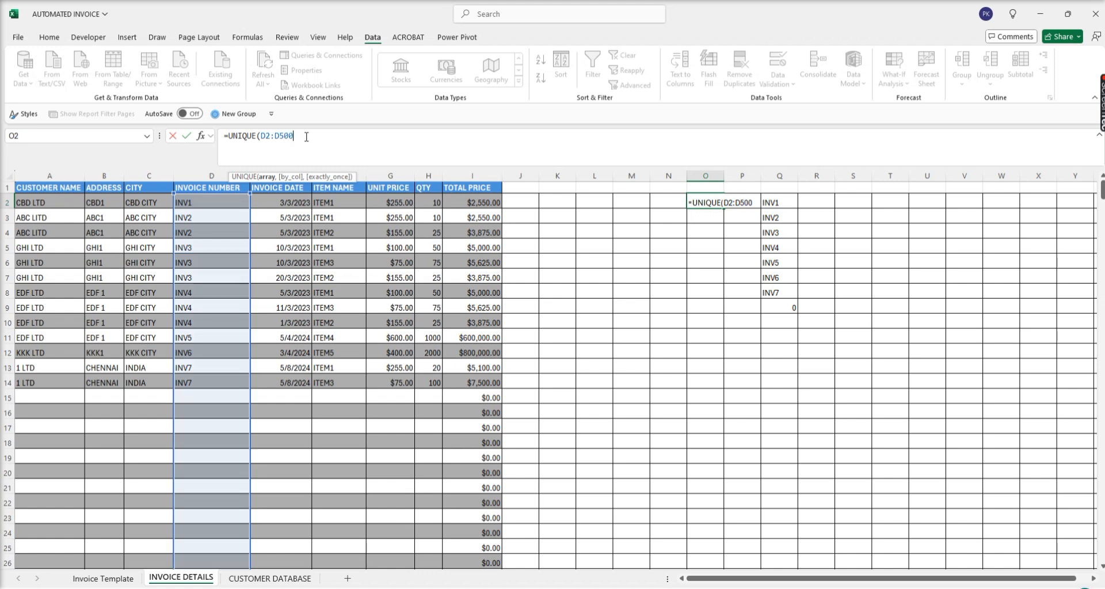
text())
key(Return)
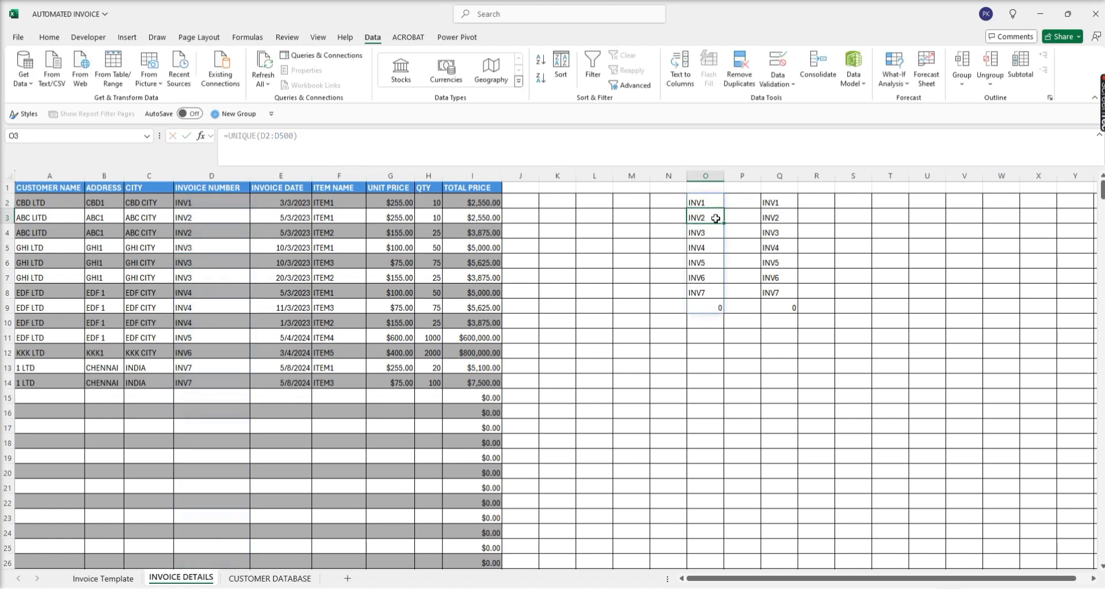
- Add List validation to D4 on the Invoice Template with source ='INVOICE DETAILS'!$O$2# and check its choices
click(104, 578)
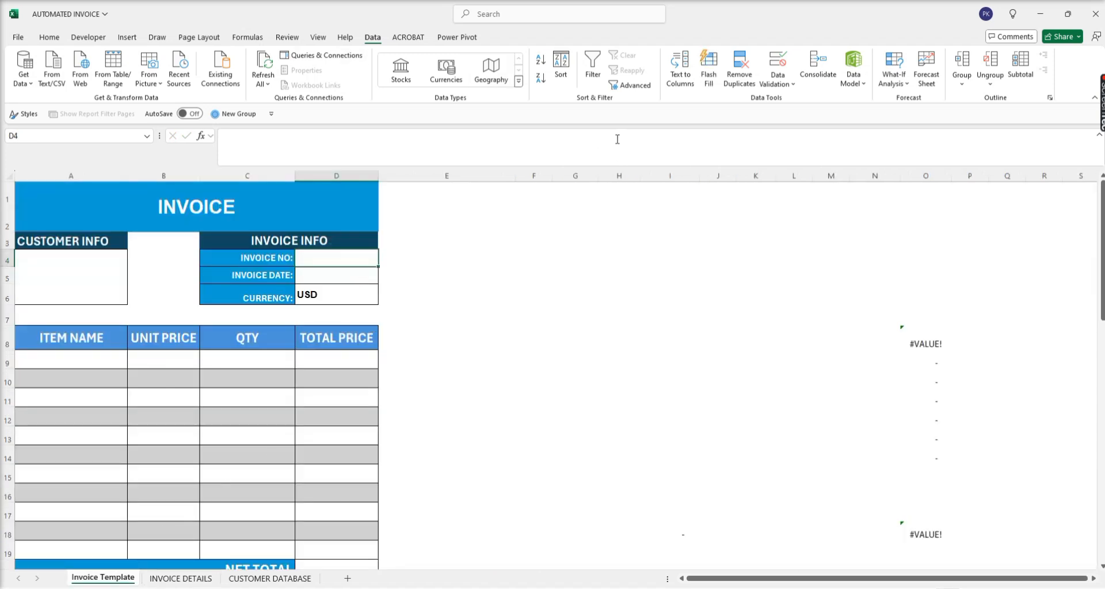
click(783, 83)
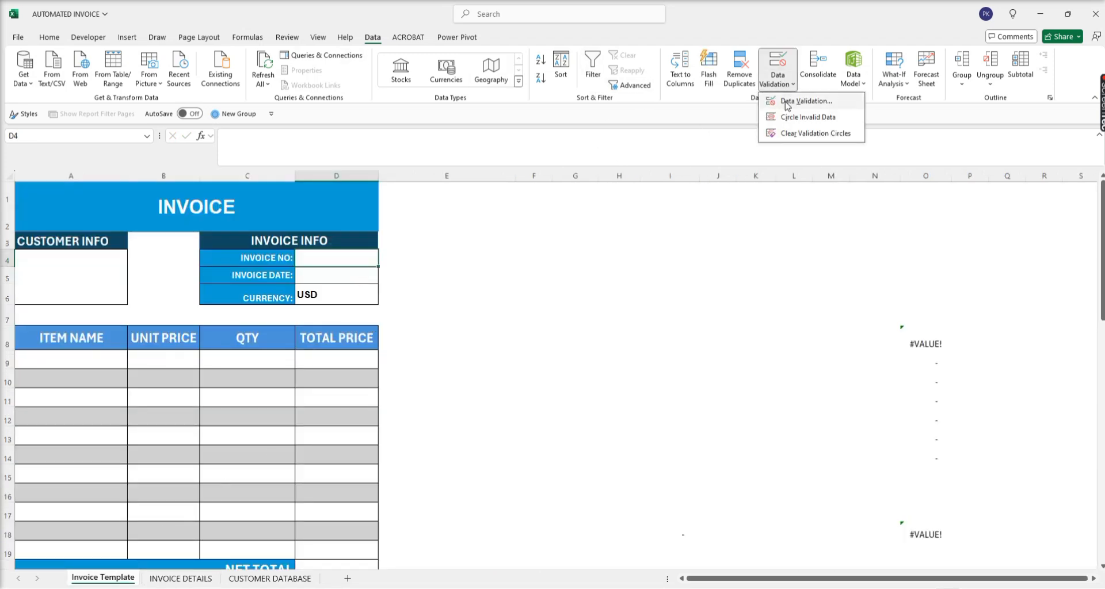
click(787, 102)
click(607, 267)
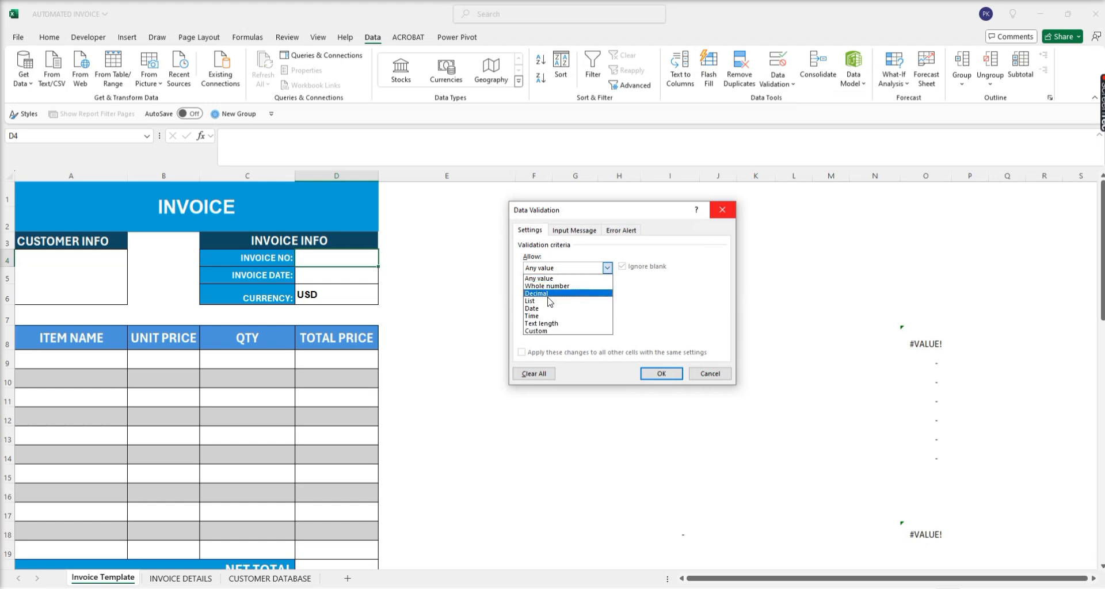
click(547, 301)
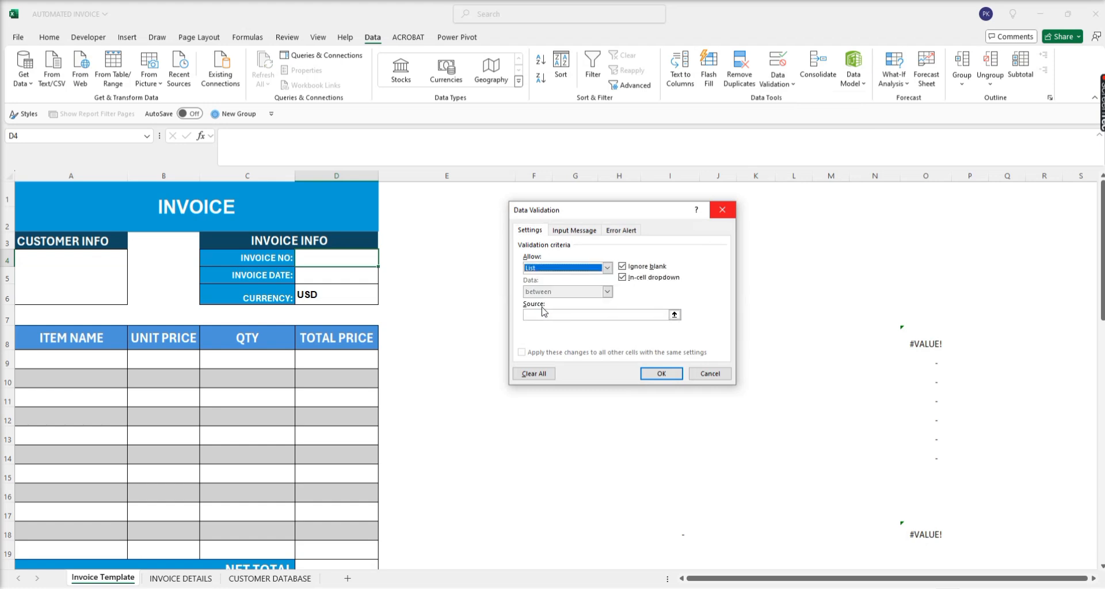
click(187, 579)
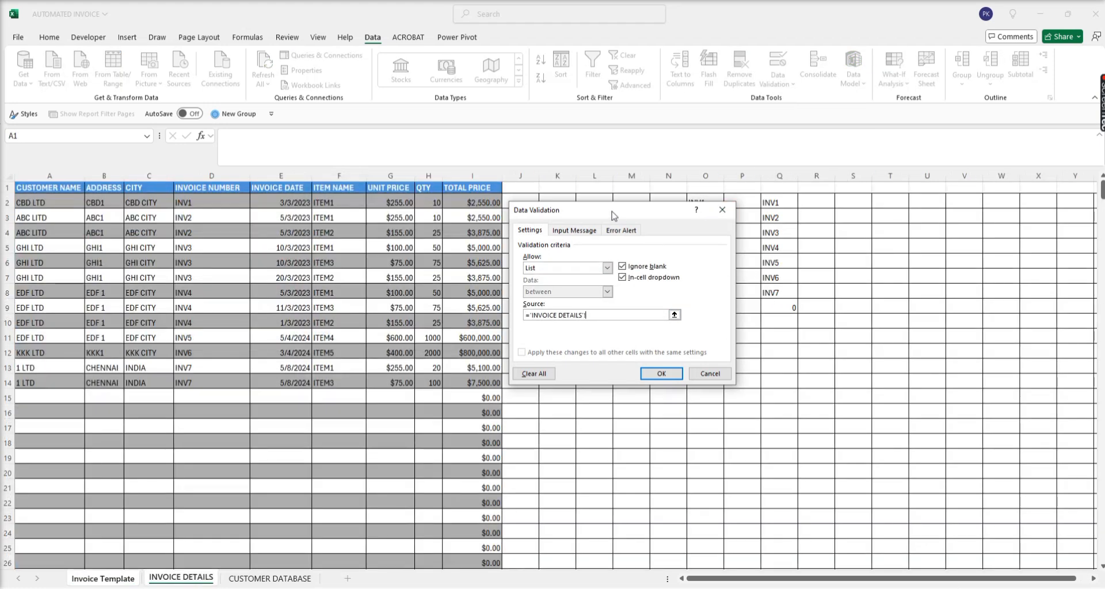
drag(610, 215, 450, 236)
click(712, 204)
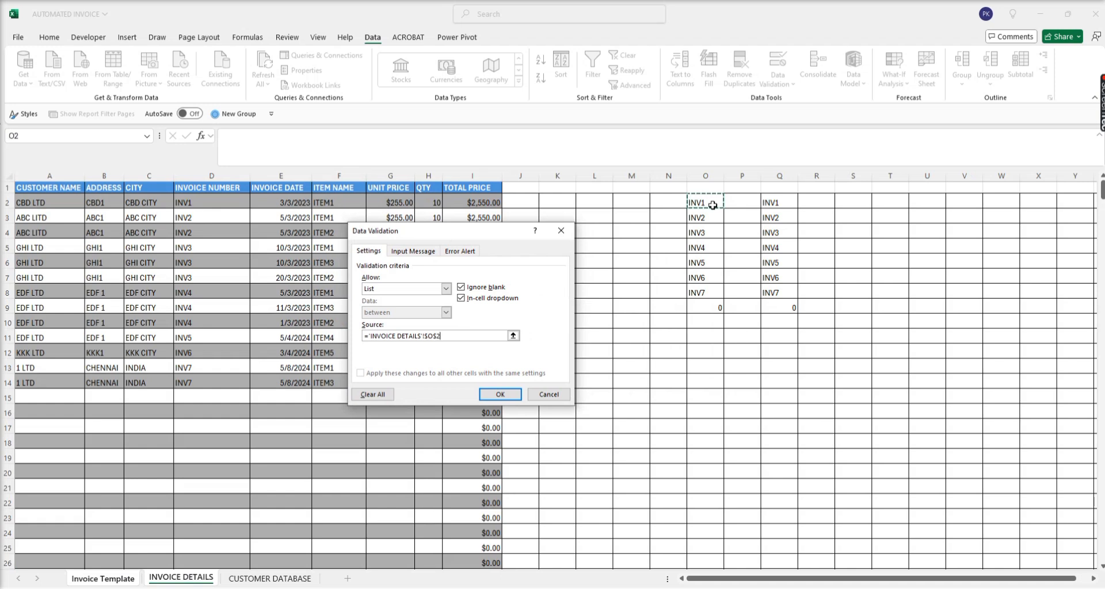
text(#)
key(Return)
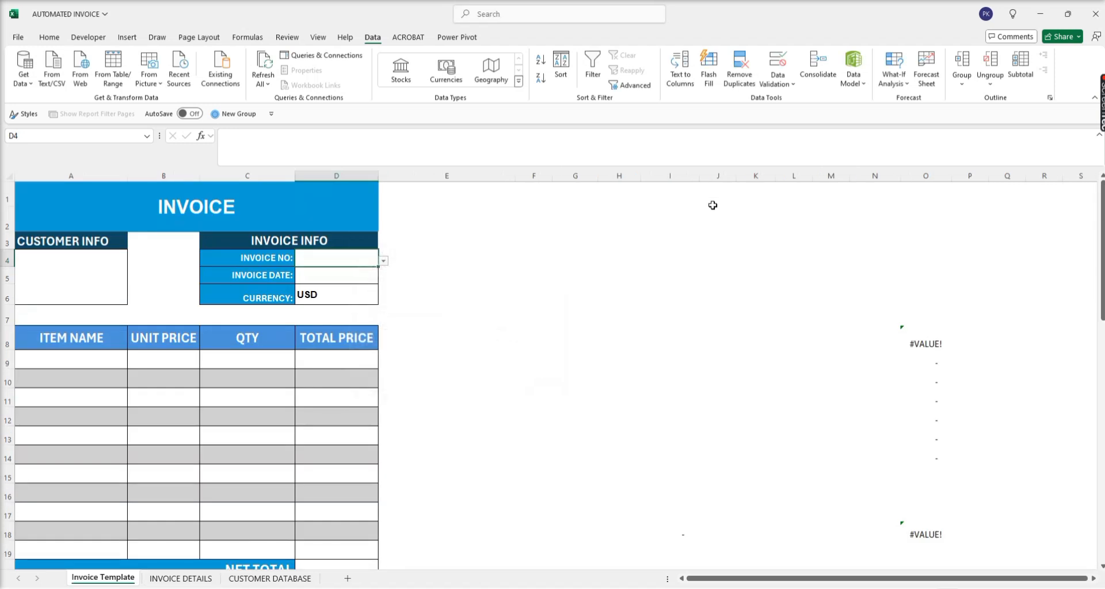
click(383, 262)
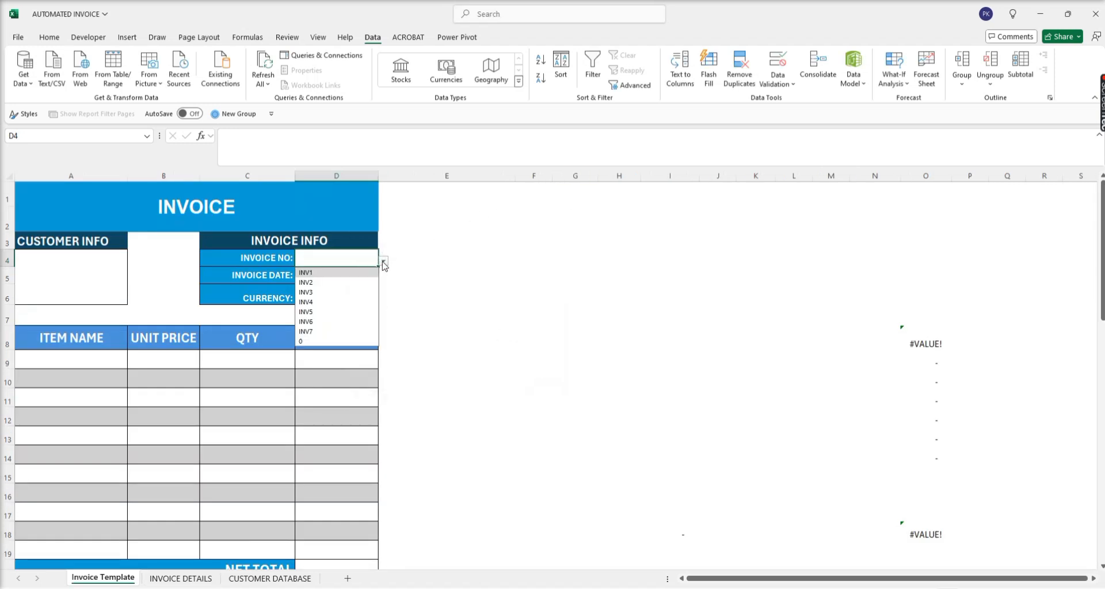
click(383, 261)
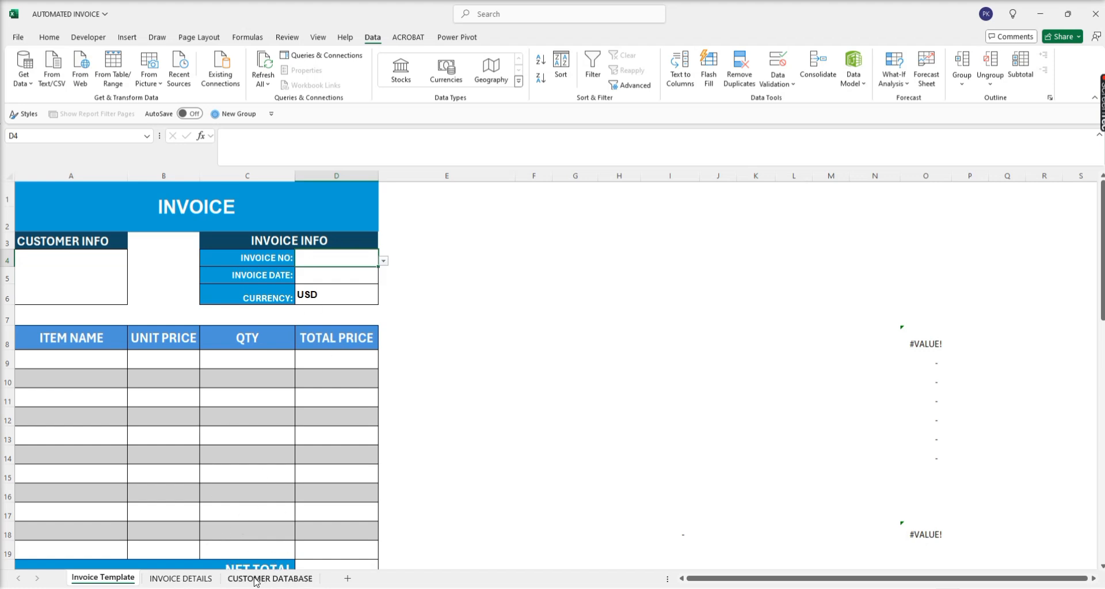
- Choose 1 LTD as the customer name in A15 of the INVOICE DETAILS sheet
click(203, 581)
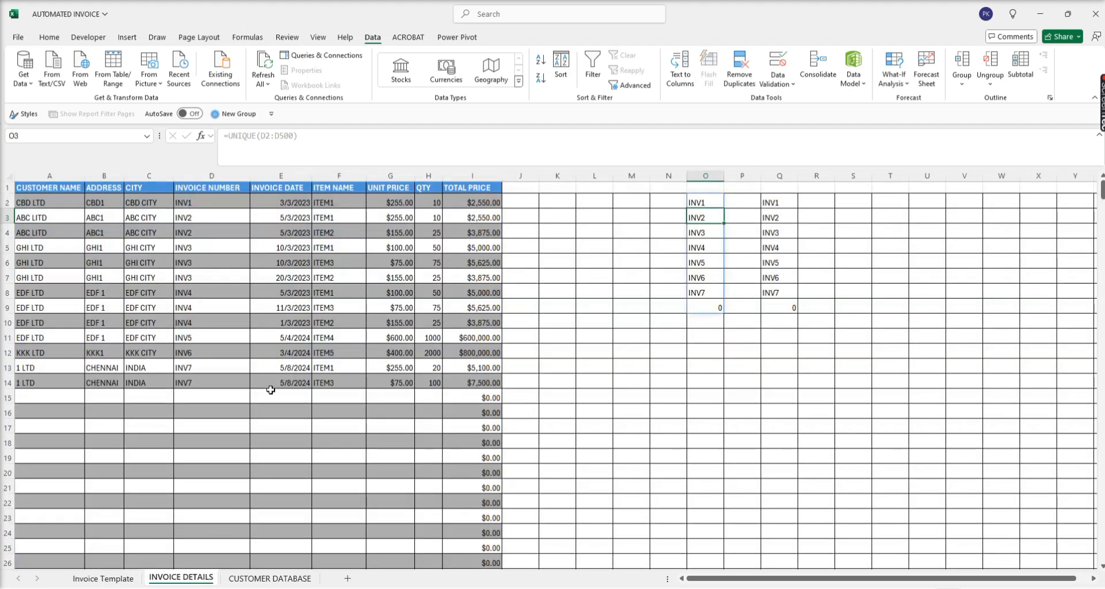
click(68, 397)
click(90, 398)
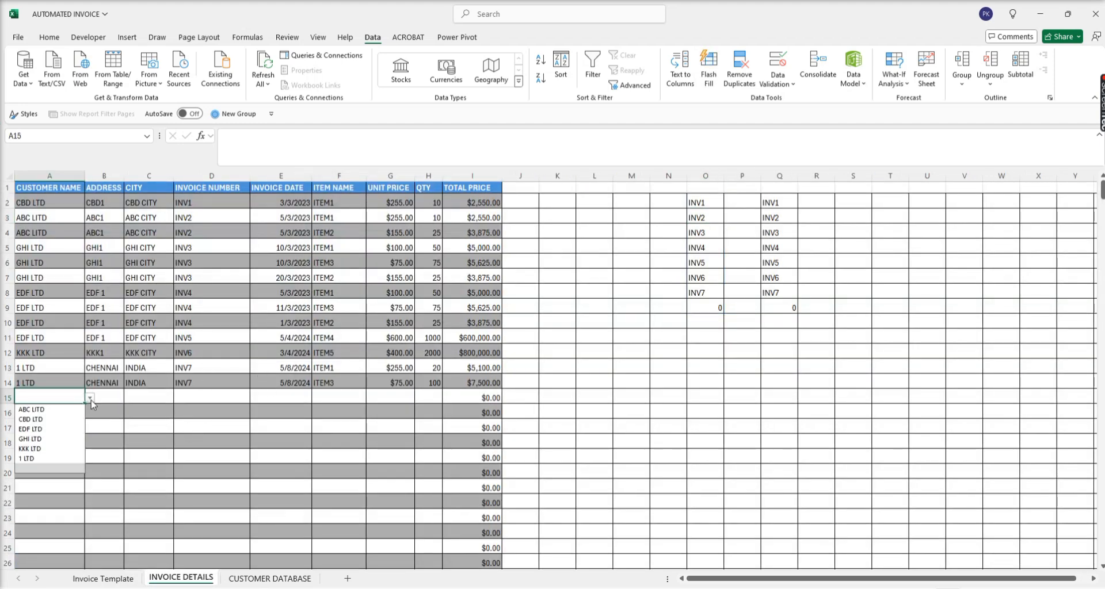
click(41, 459)
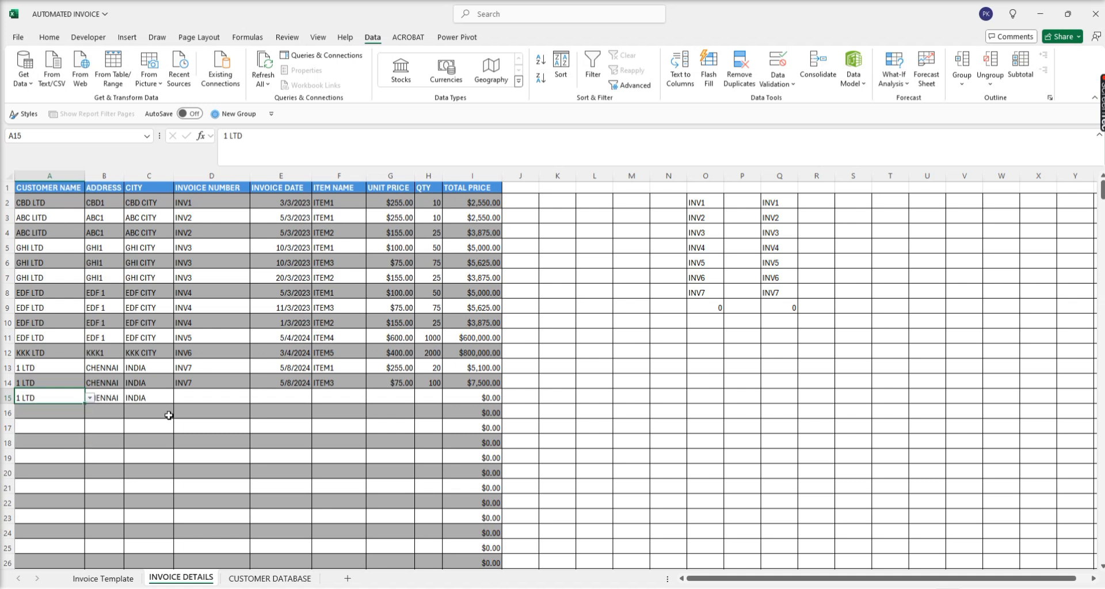
- Enter invoice number INV8 and invoice date 08/08/2024 in row 15 of the INVOICE DETAILS sheet
click(195, 399)
text(I)
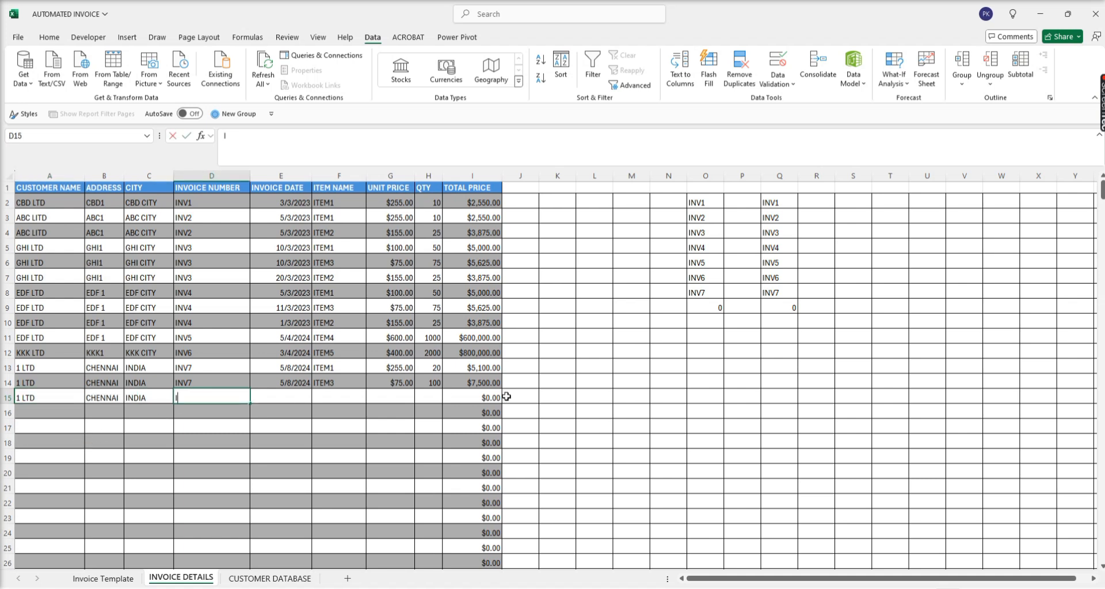
text(NV8)
key(Tab)
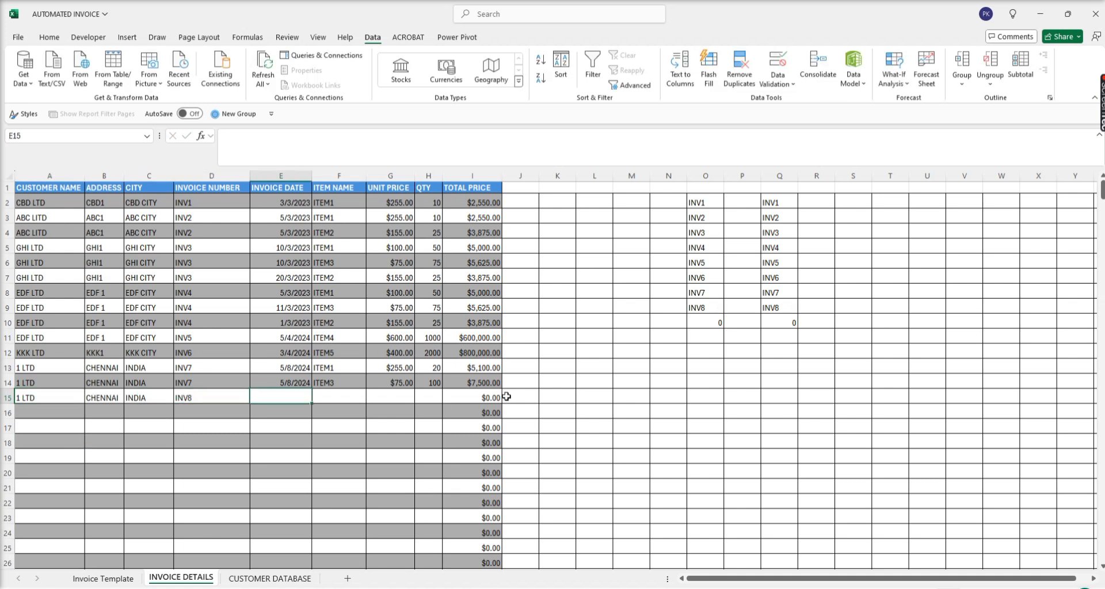
text(00)
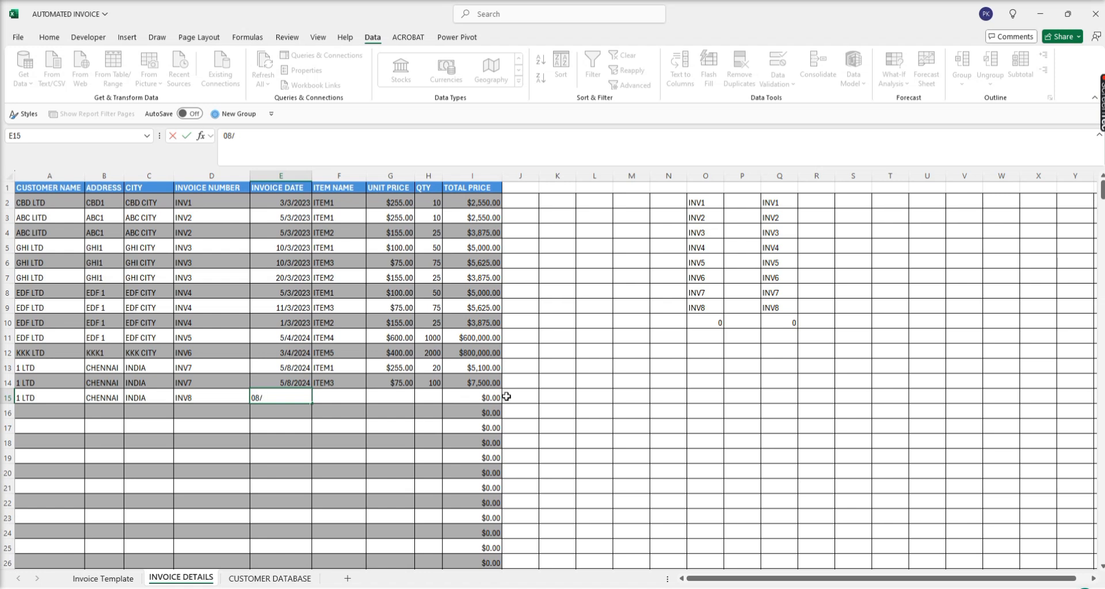
text(/08/2024)
key(Tab)
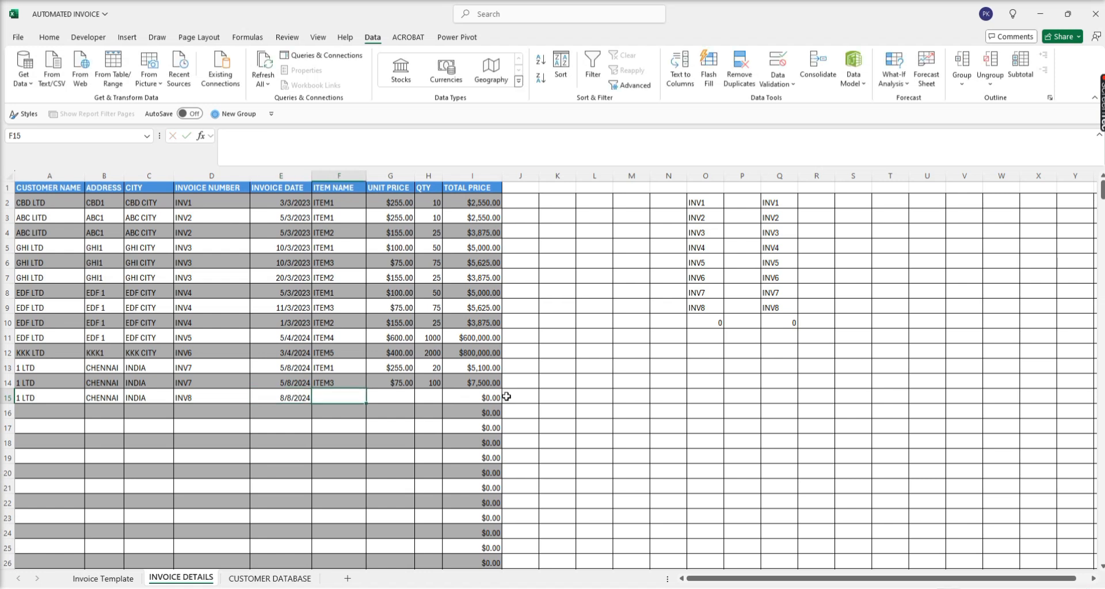
- Complete row 15 with item name ITEM1, unit price 800 and quantity 500
text(ITEM1)
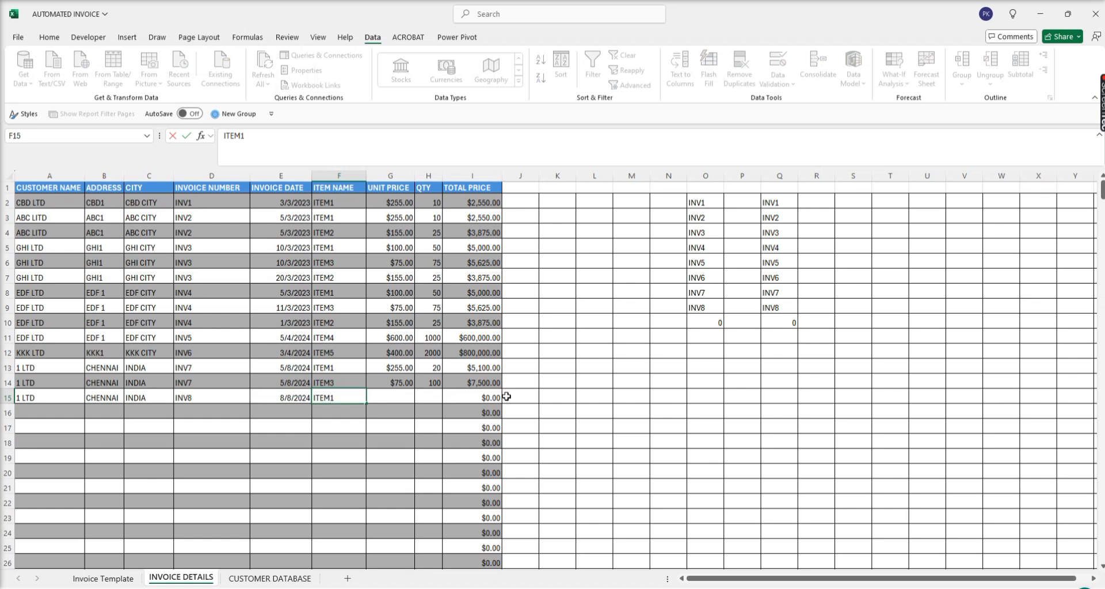
key(Tab)
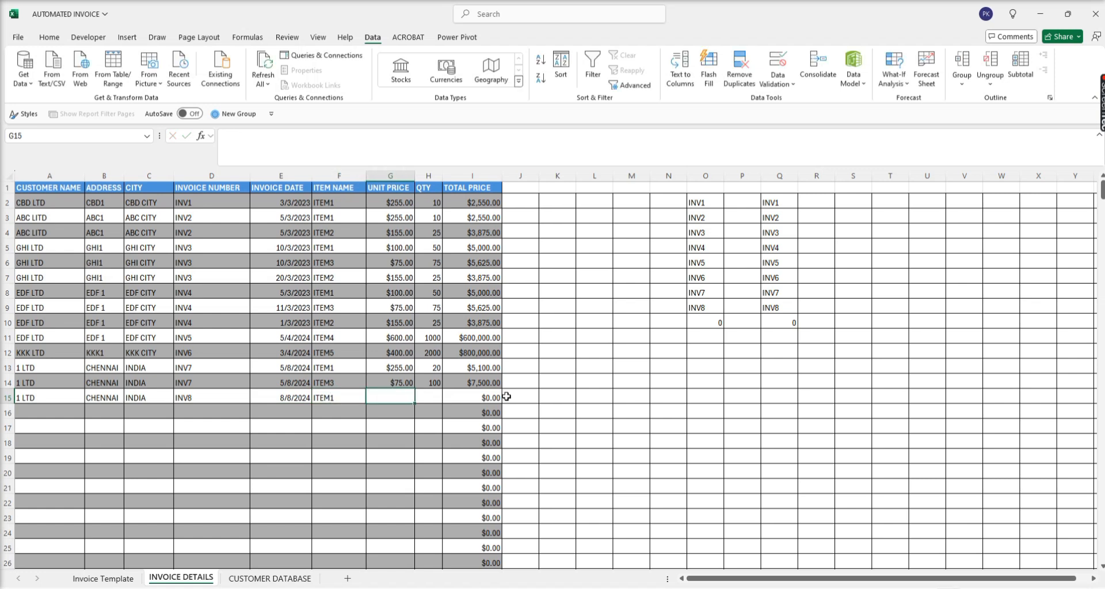
text(800)
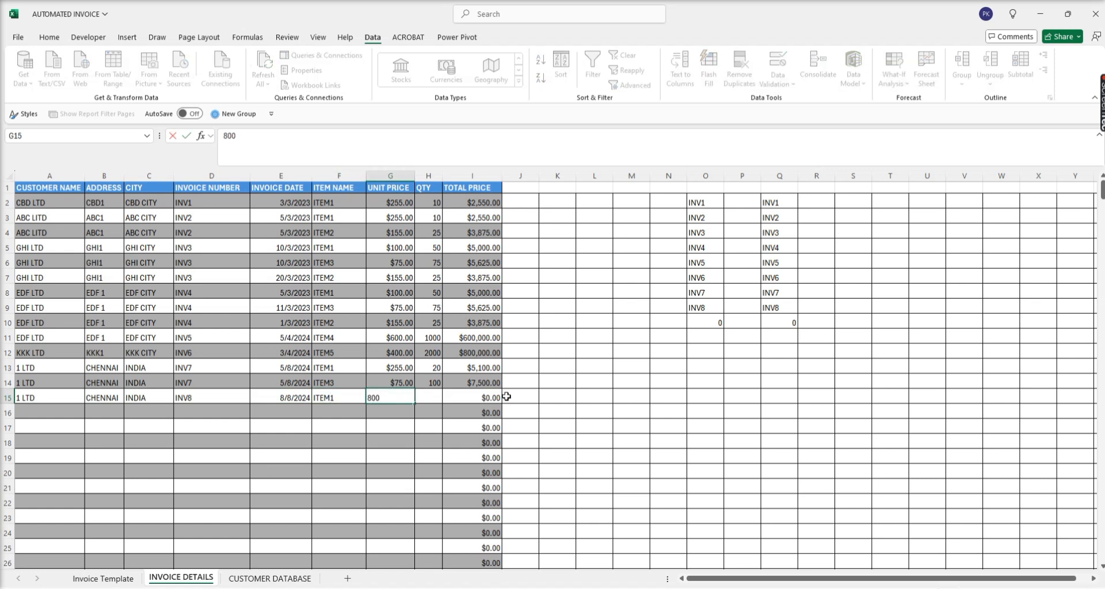
key(Tab)
text(500)
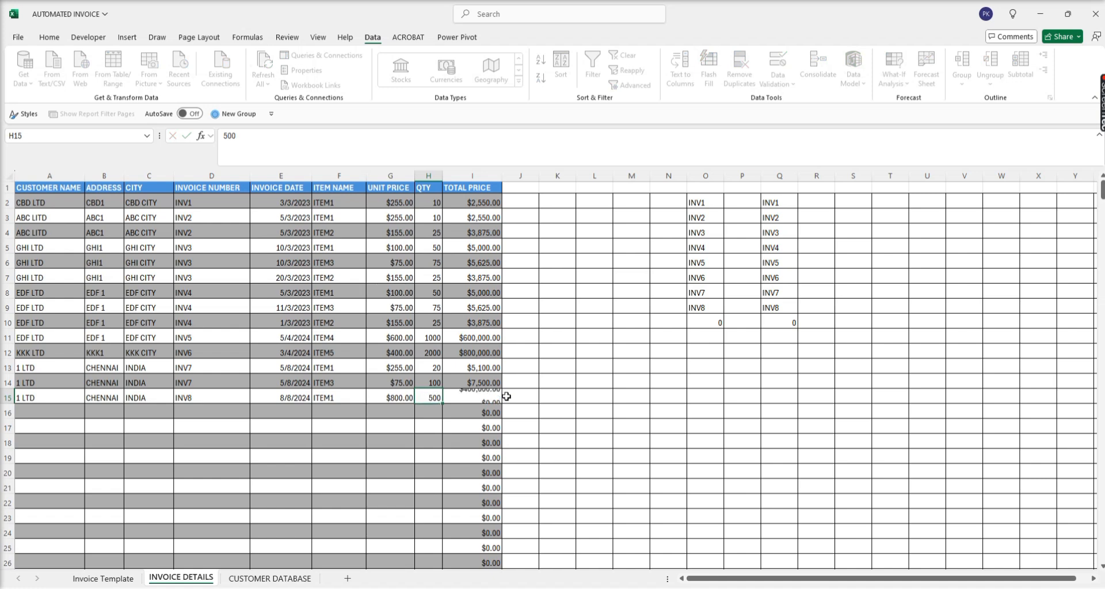
key(Tab)
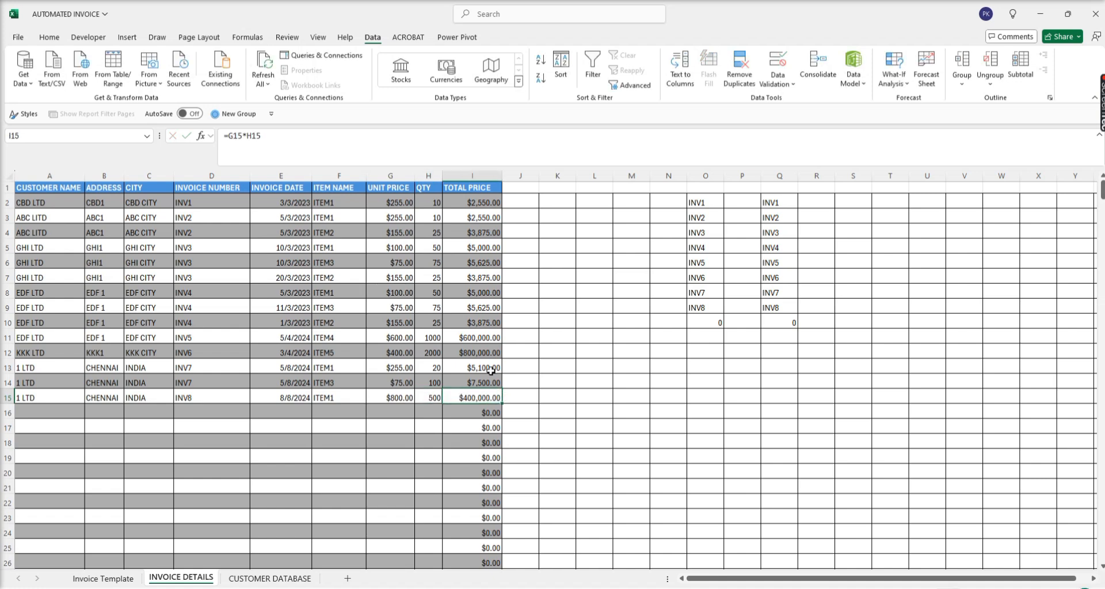
- Test the invoice number dropdown in D4 of the Invoice Template with INV1, and leave it set to INV8
click(126, 577)
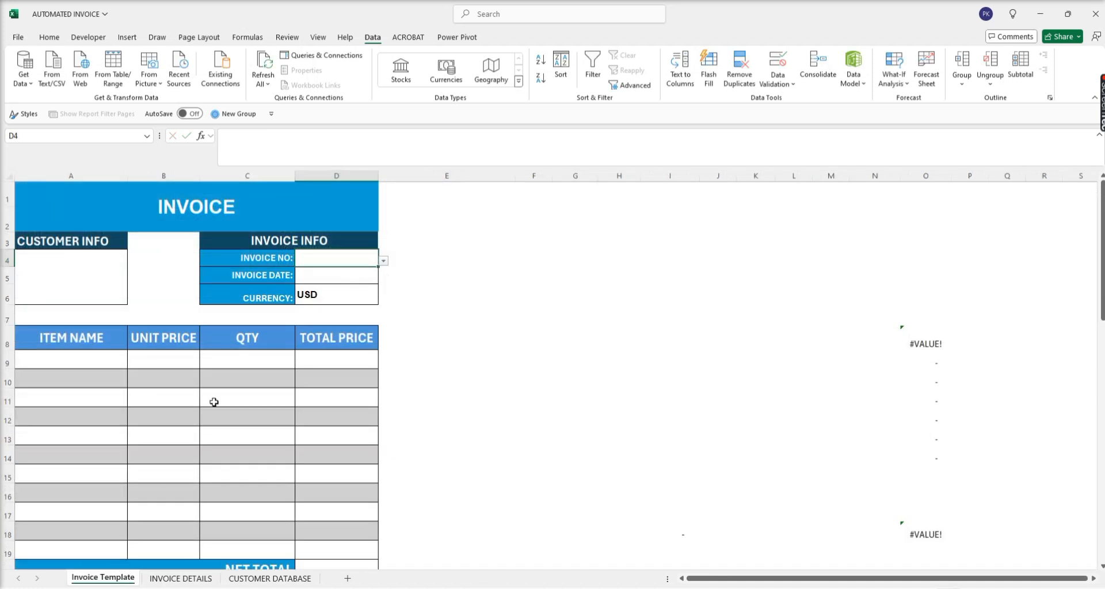
click(382, 261)
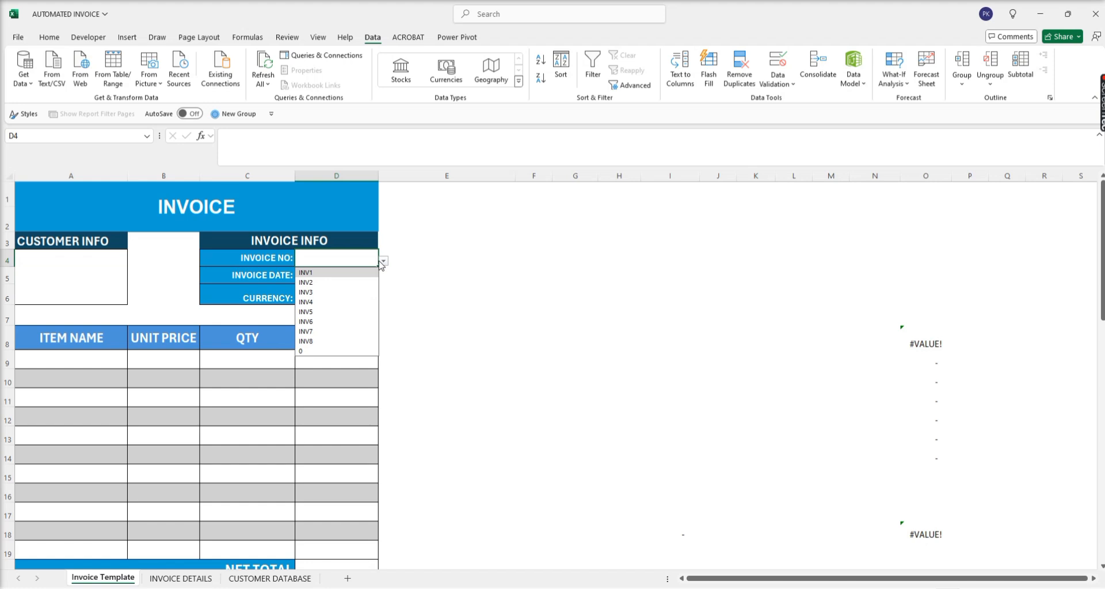
click(329, 273)
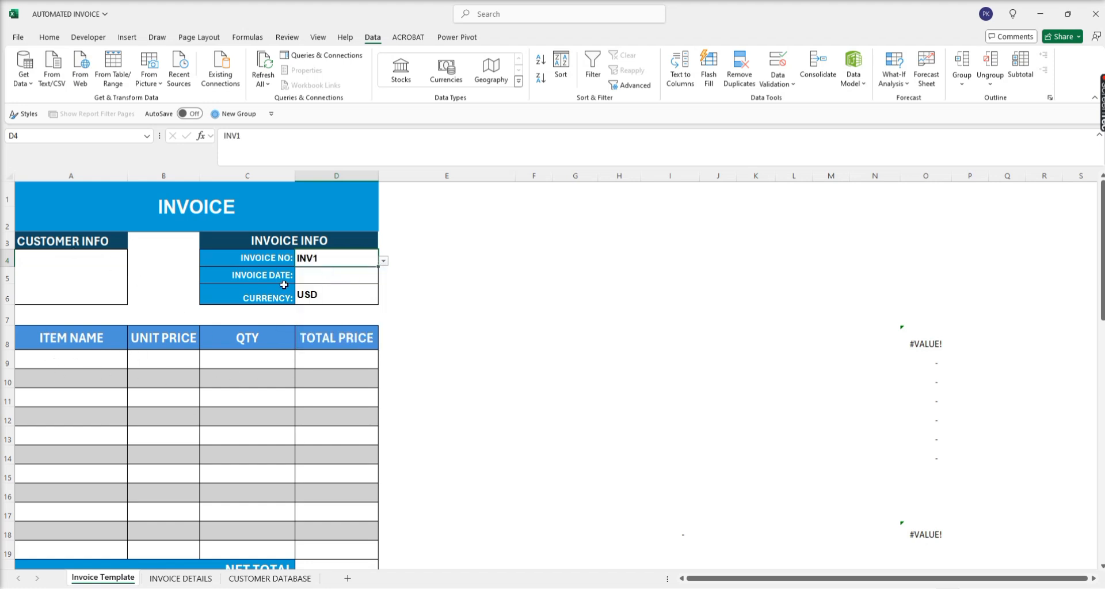
click(383, 263)
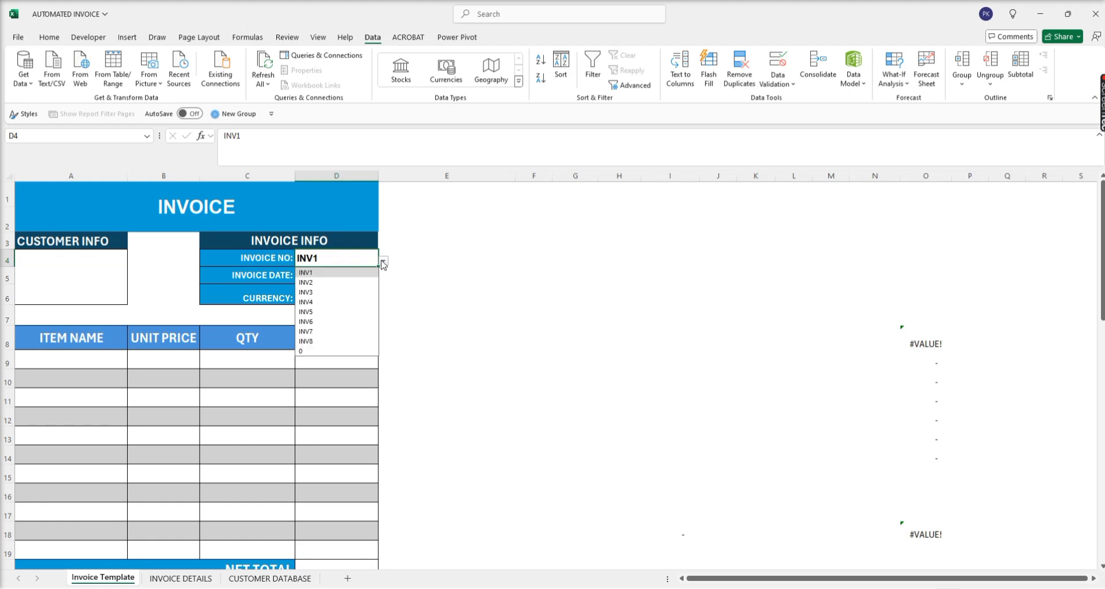
click(314, 341)
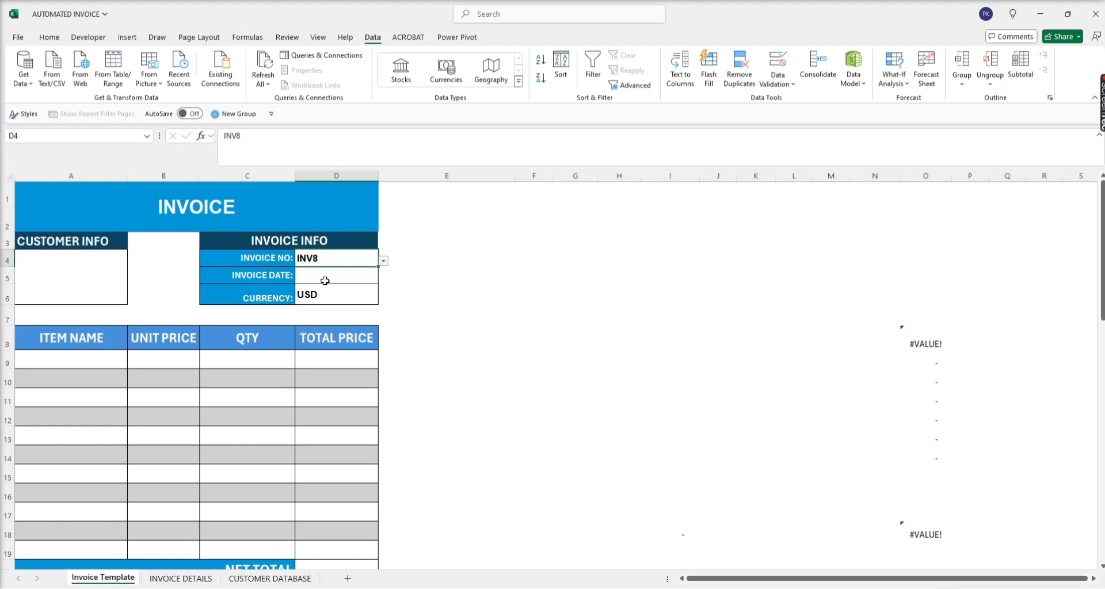
click(326, 278)
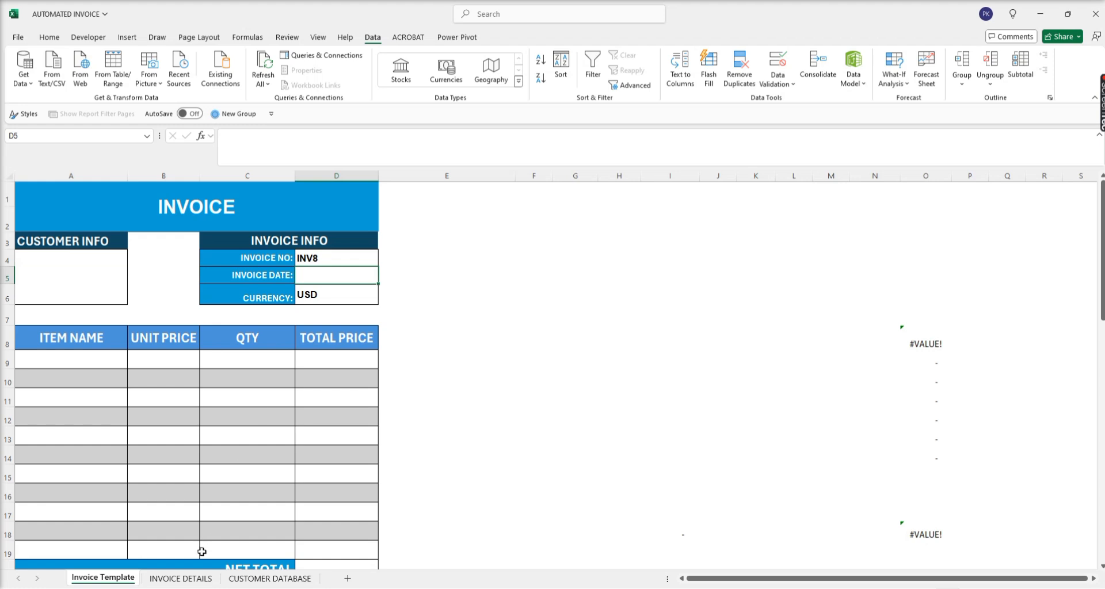
- Copy the INV8 record A15:I15 on the INVOICE DETAILS sheet into row 16
click(195, 577)
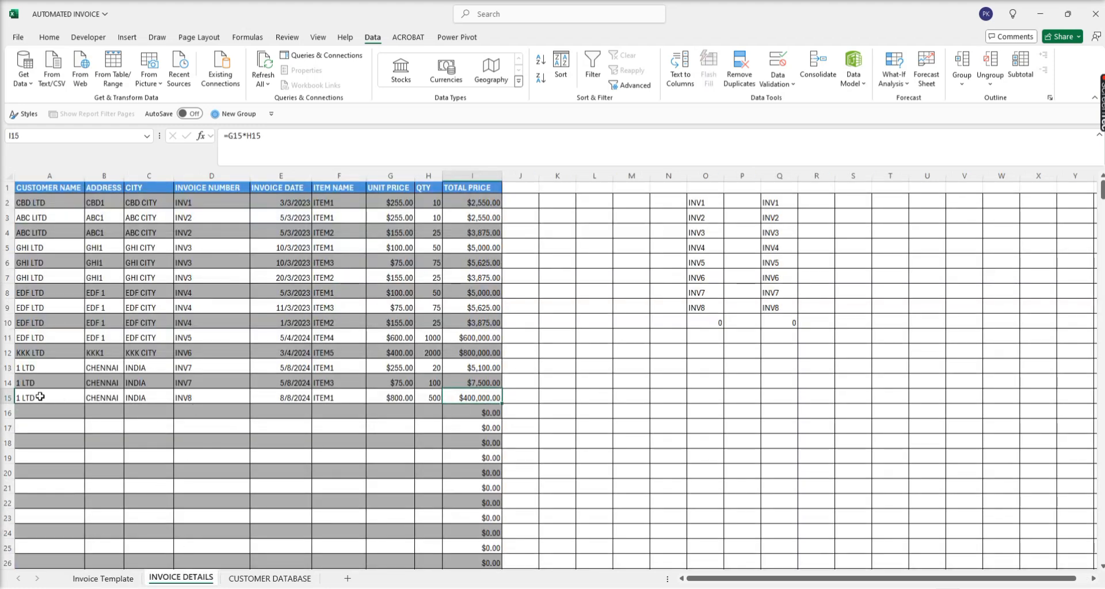
drag(40, 396, 472, 399)
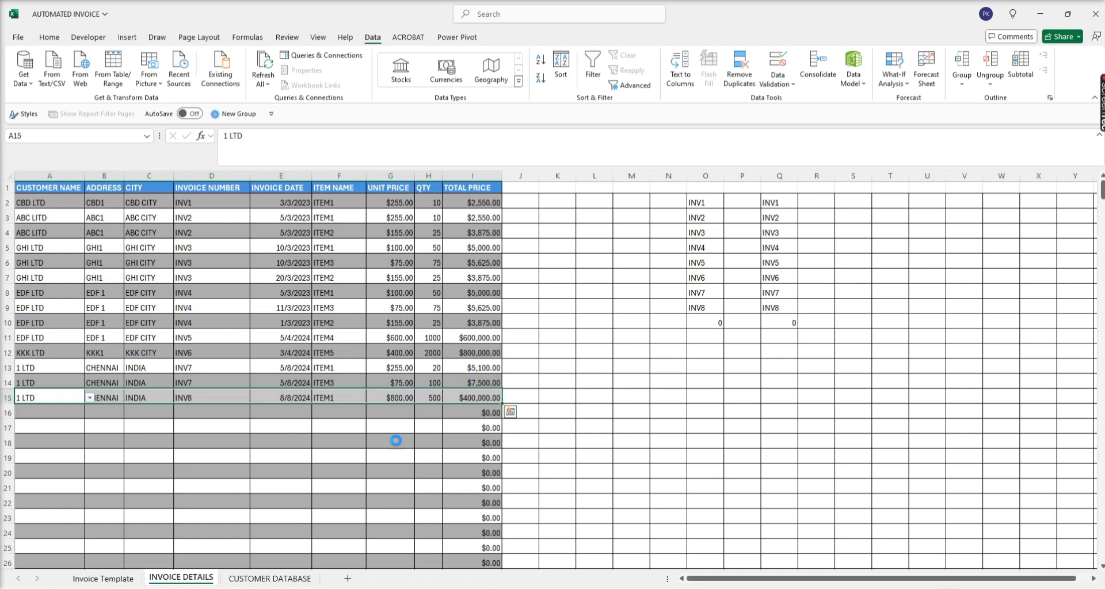
key(ctrl+c)
click(37, 413)
key(ctrl+v)
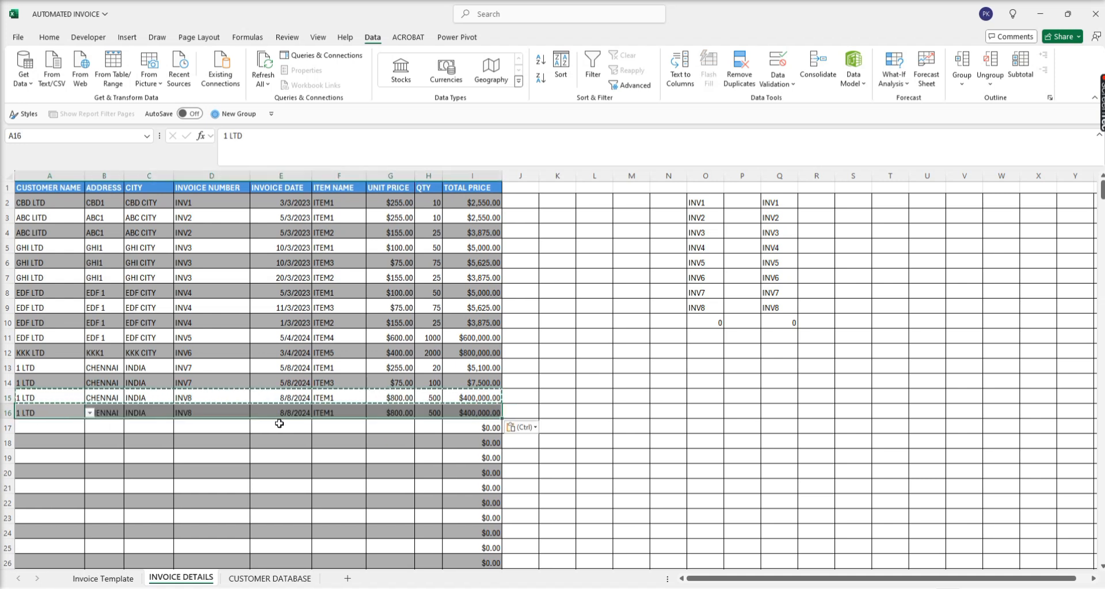
- Change row 16 to item name ITEM2, quantity 200 and unit price 400
click(348, 413)
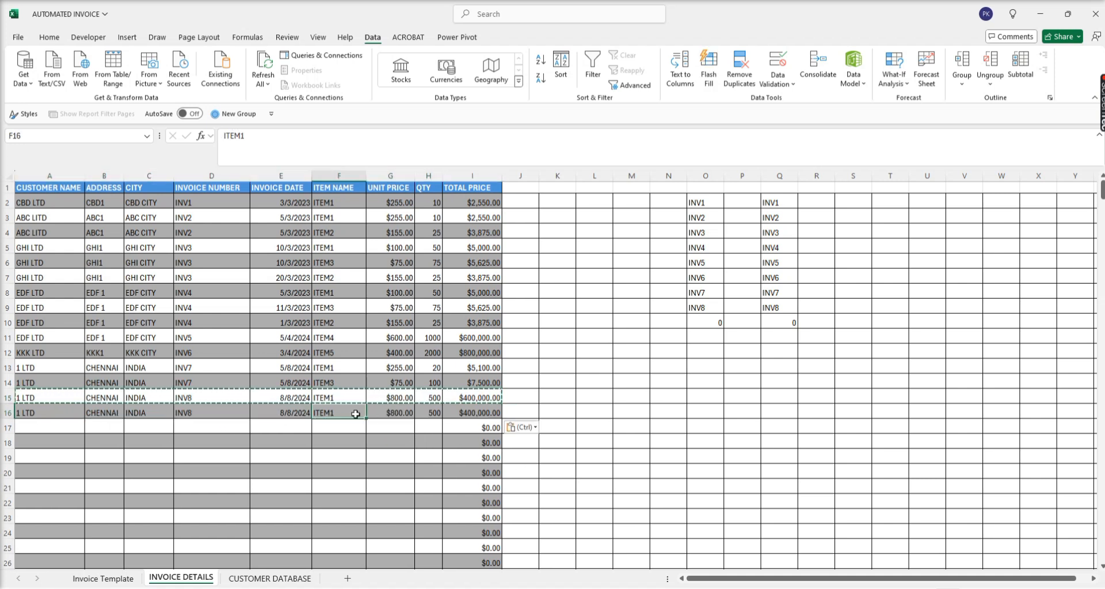
double_click(350, 412)
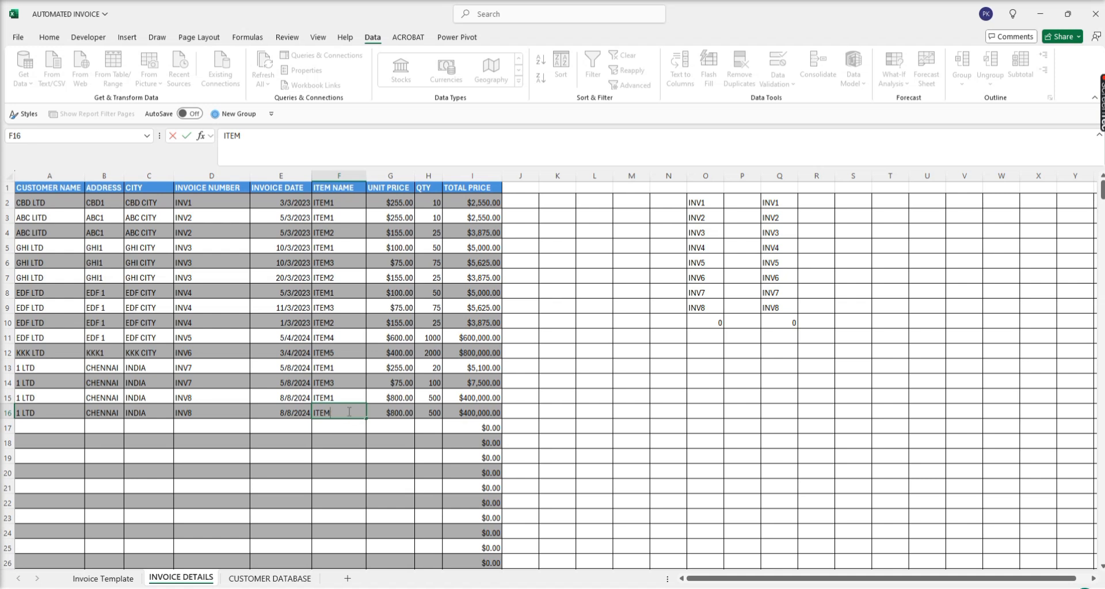
click(423, 412)
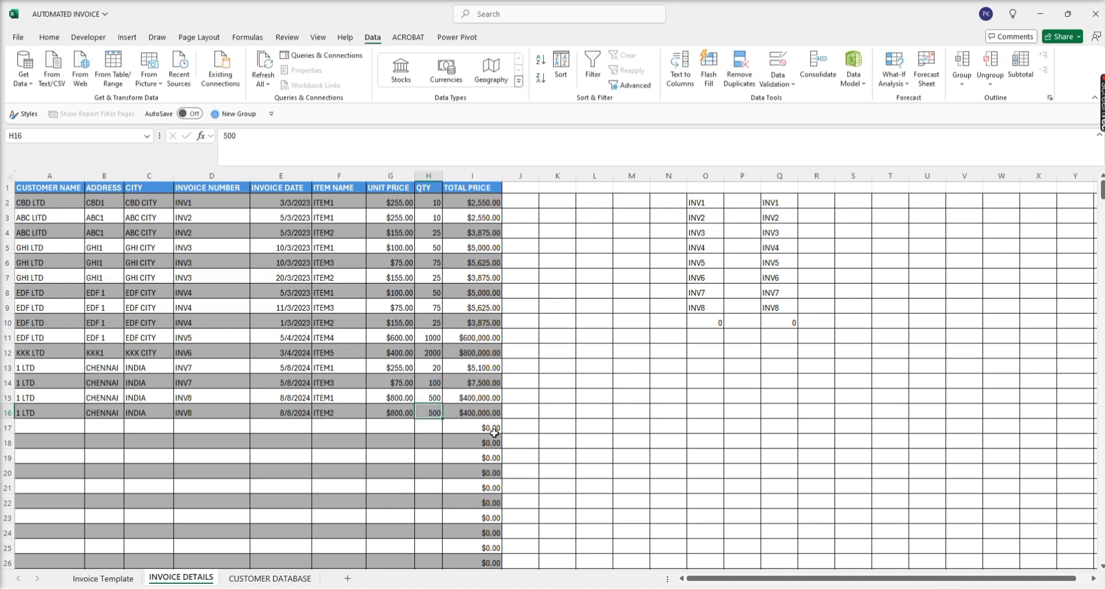
text(2)
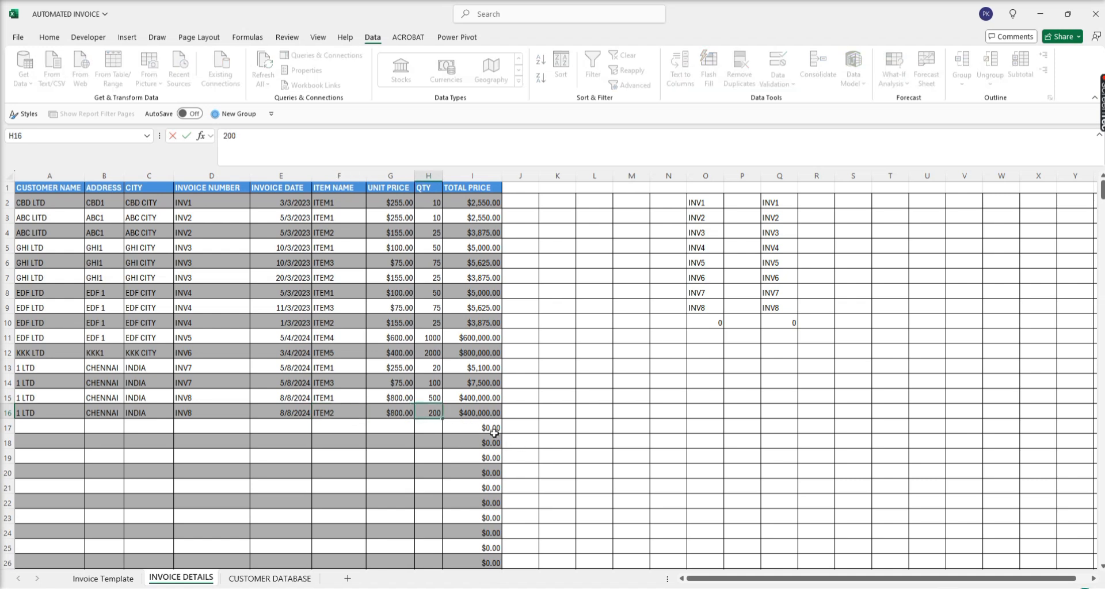
click(401, 410)
text(400)
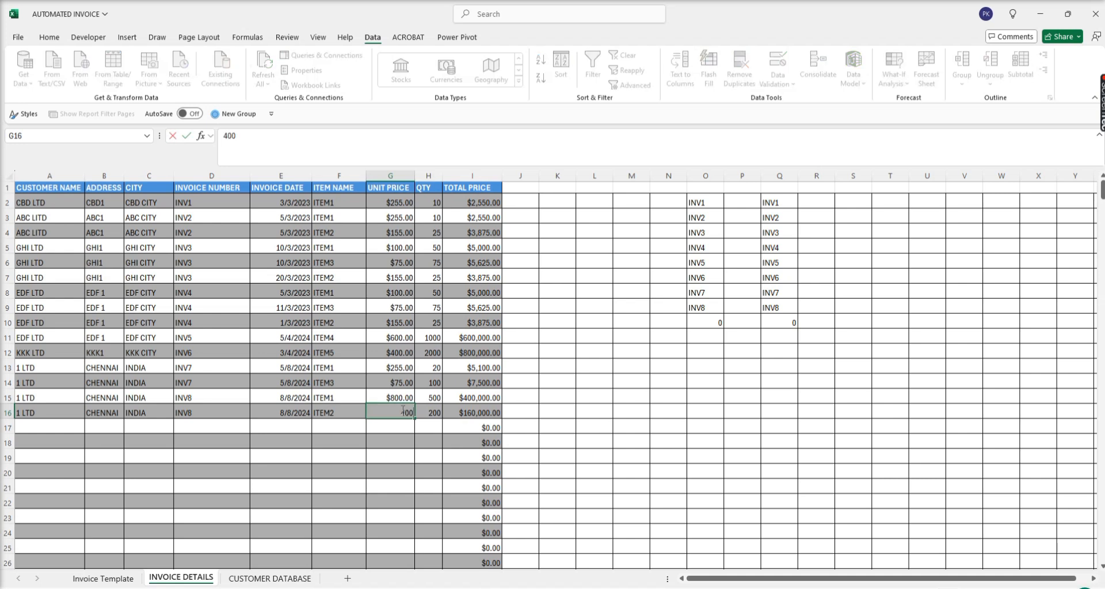
key(Return)
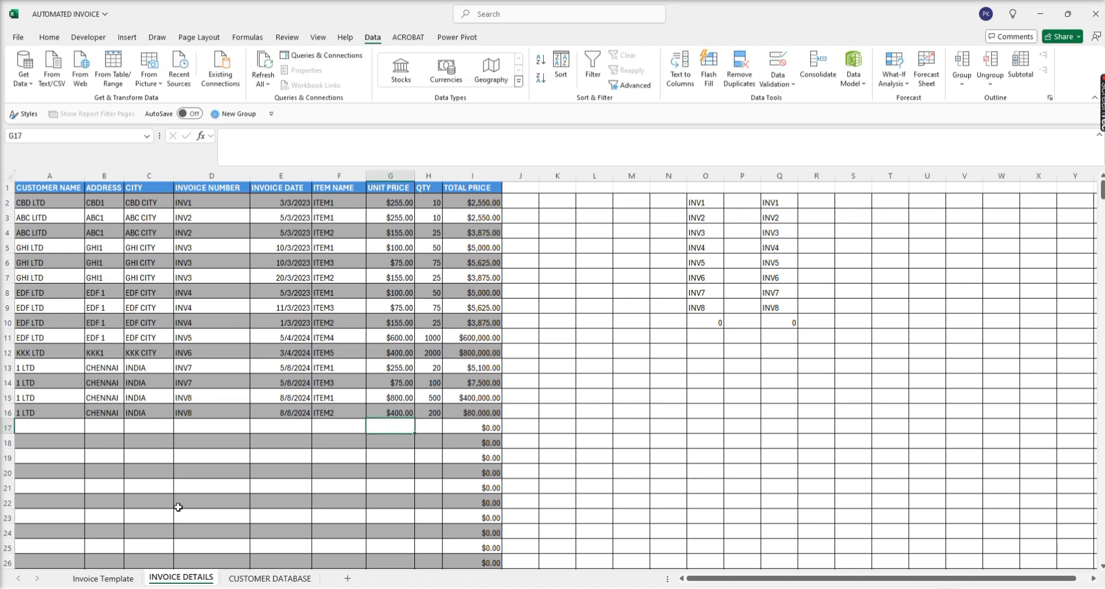
- Check the invoice number dropdown in D4 of the Invoice Template for repeated entries
click(109, 578)
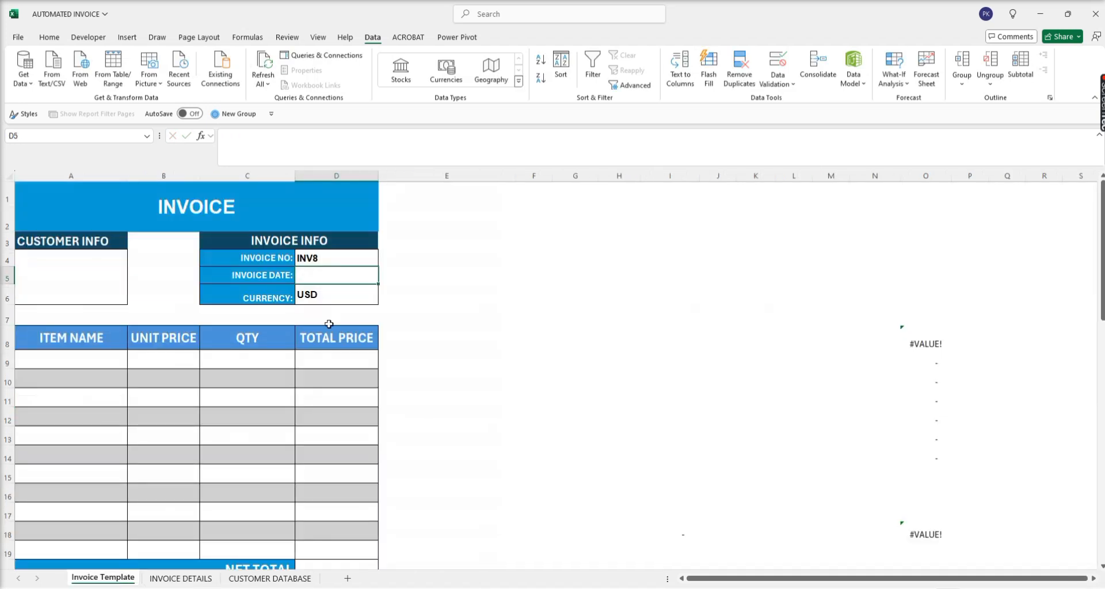
click(358, 260)
click(382, 262)
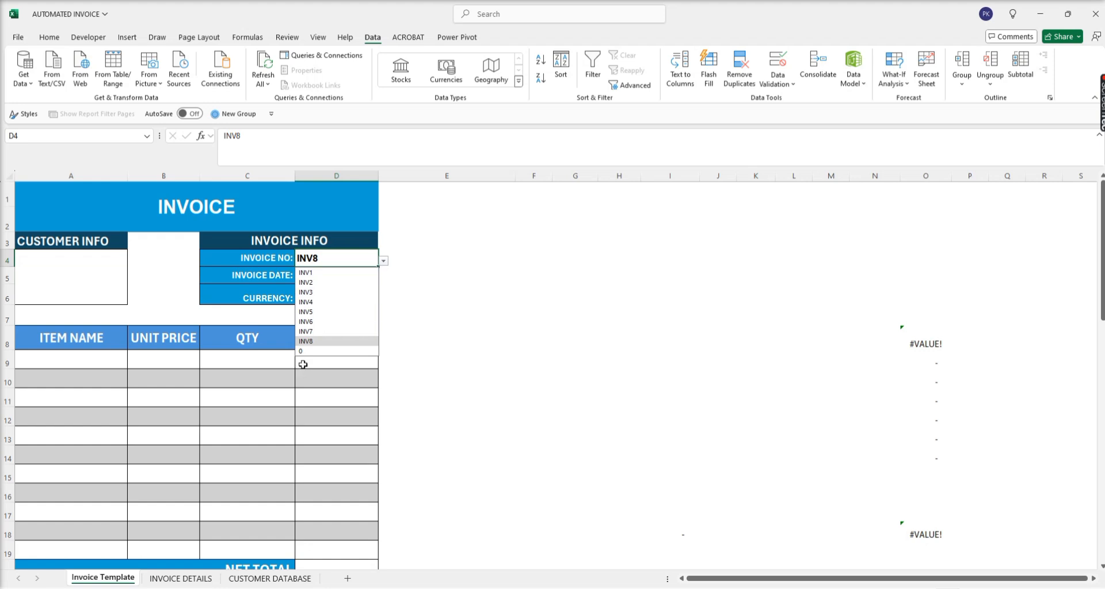
click(126, 410)
- Begin a VLOOKUP formula in the invoice date cell D5 with D4 as the lookup value
click(315, 277)
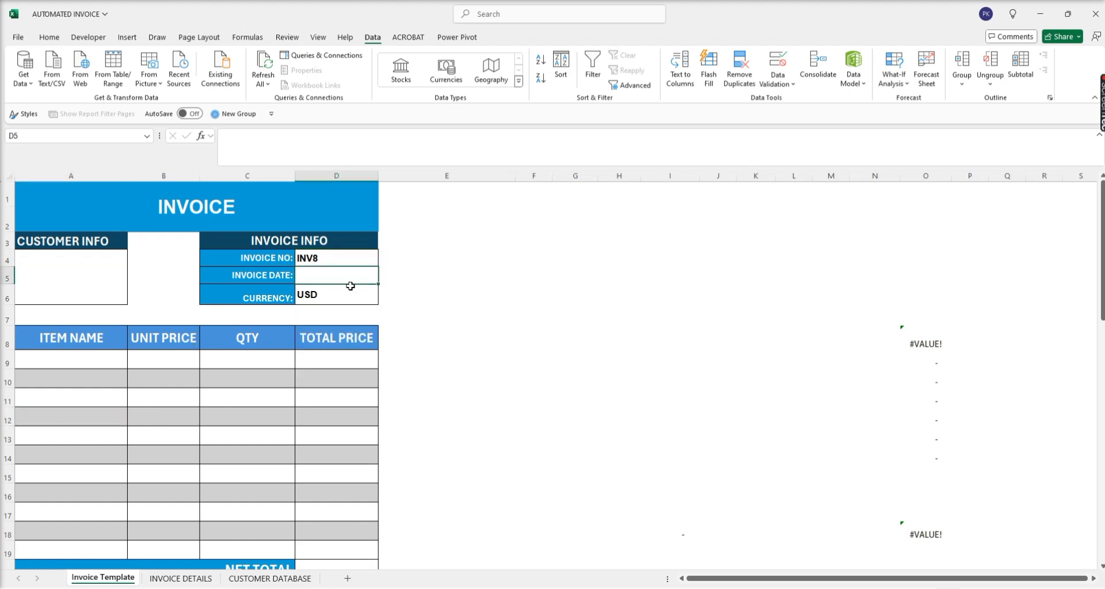
text(=)
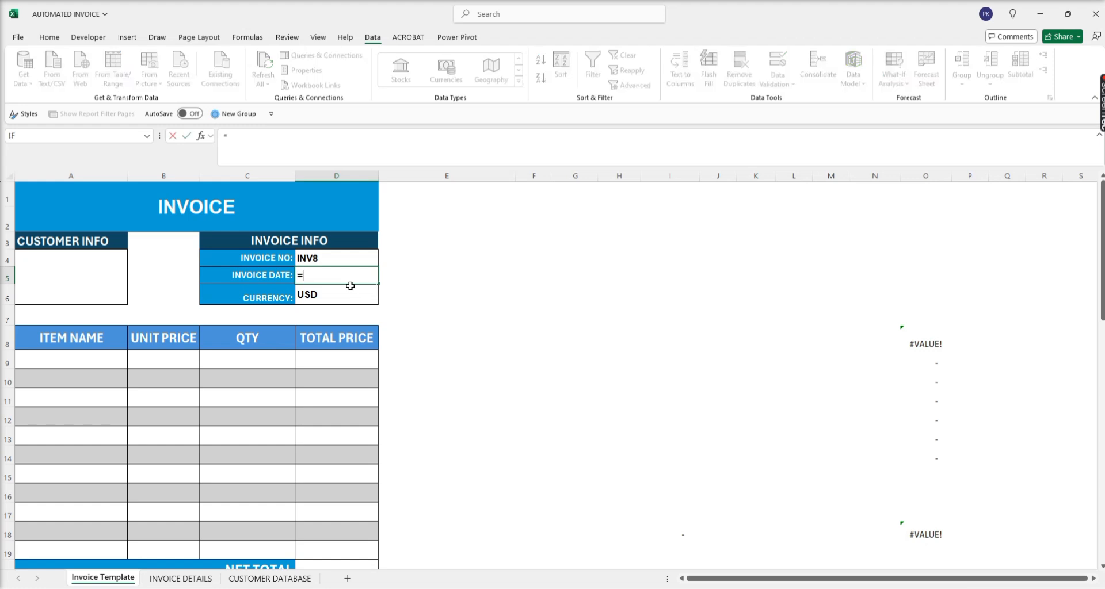
text(VLOOK)
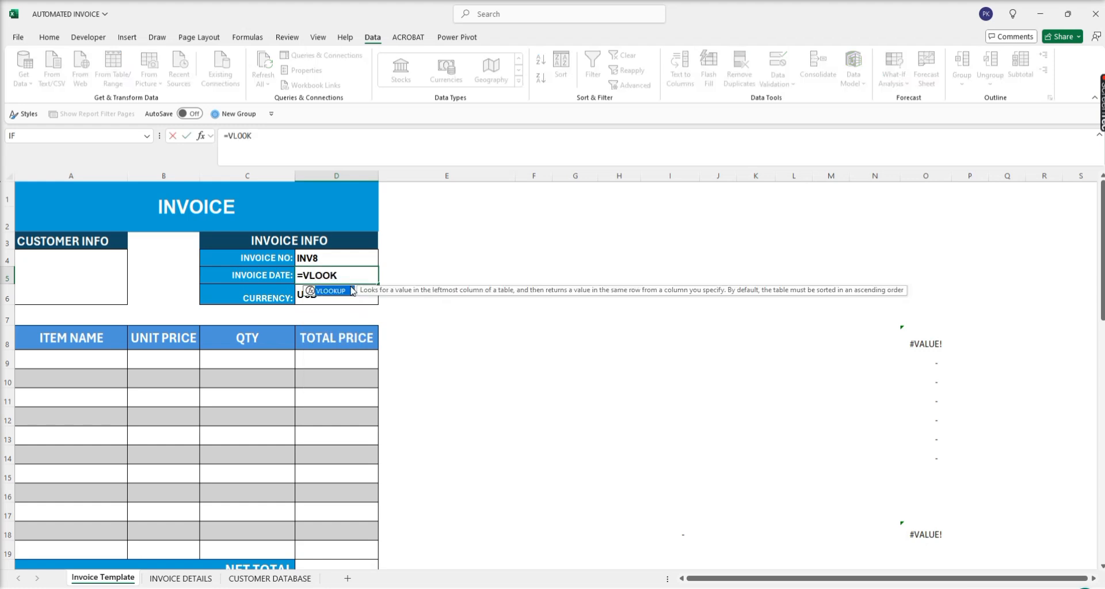
text(UP()
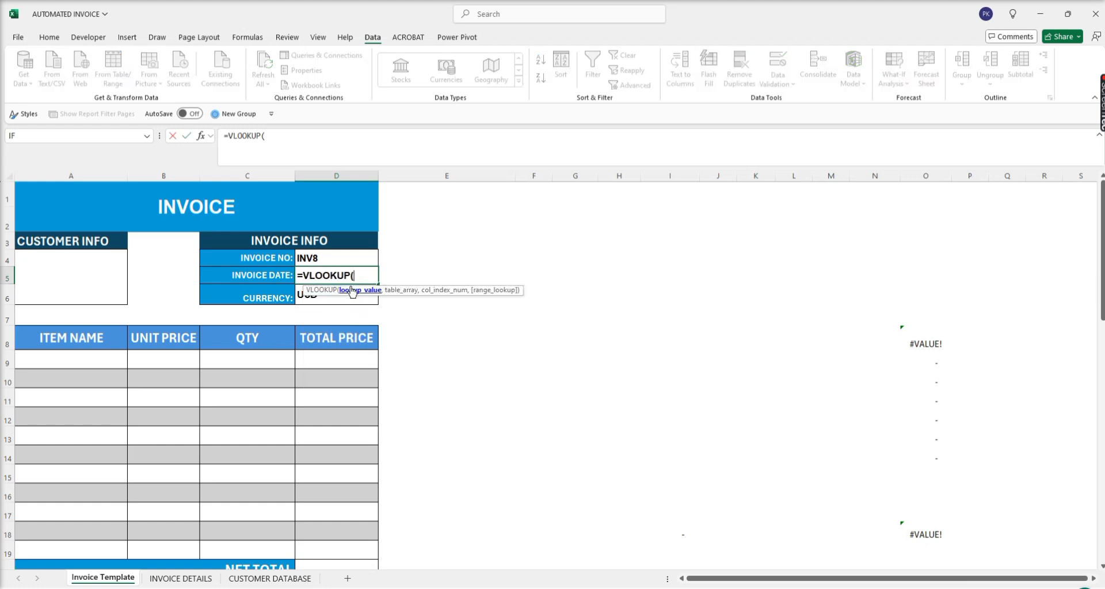
click(335, 258)
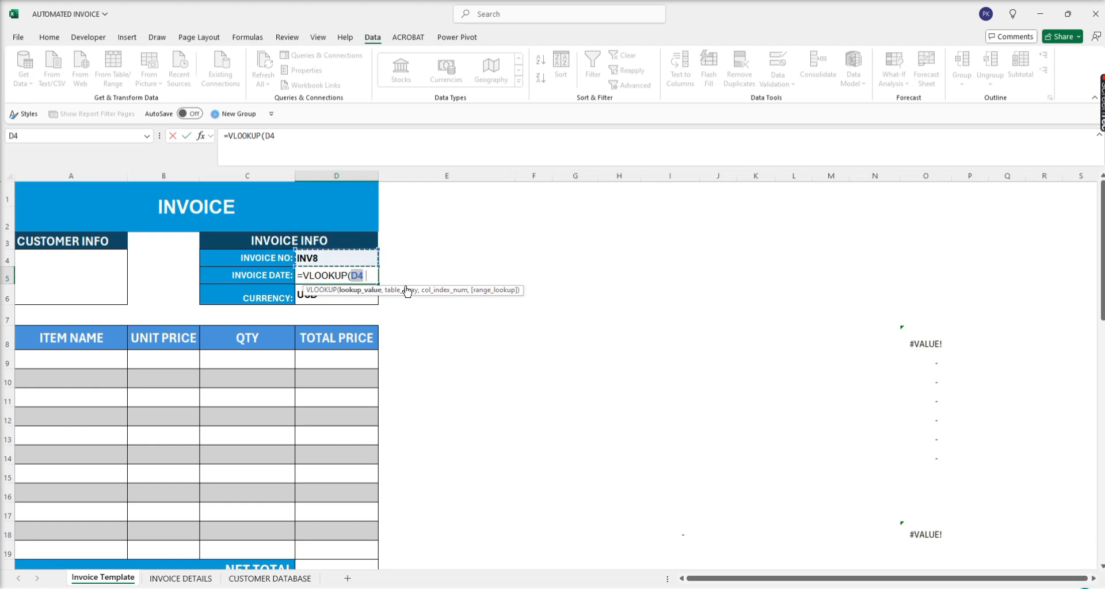
text(,)
- Complete the D5 VLOOKUP with table array D2:E500 on the INVOICE DETAILS sheet, column index 2 and FALSE as range lookup
click(178, 578)
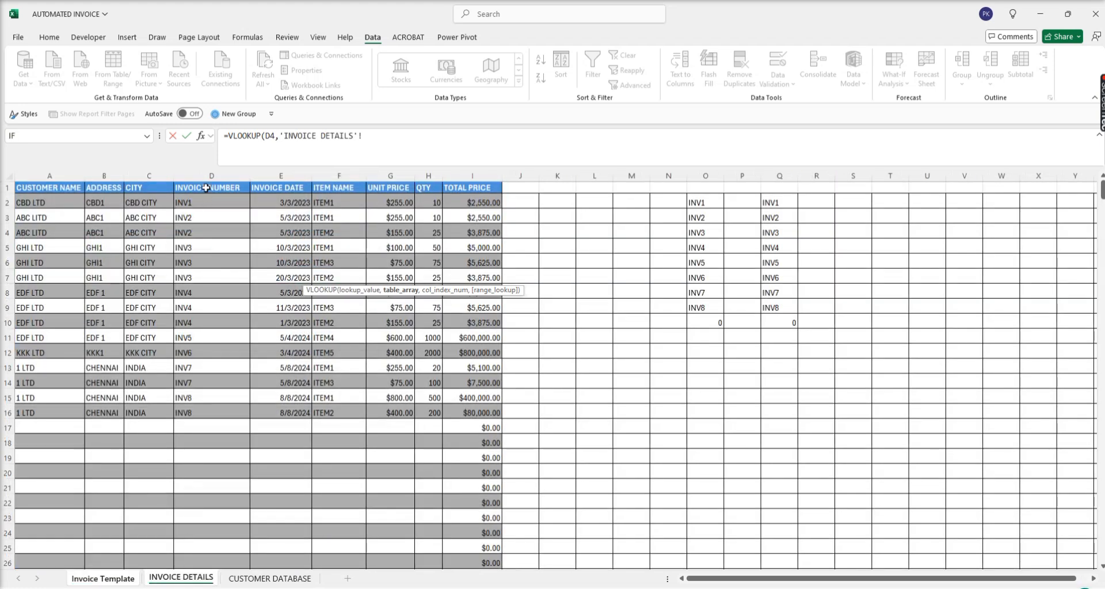
drag(206, 188, 291, 416)
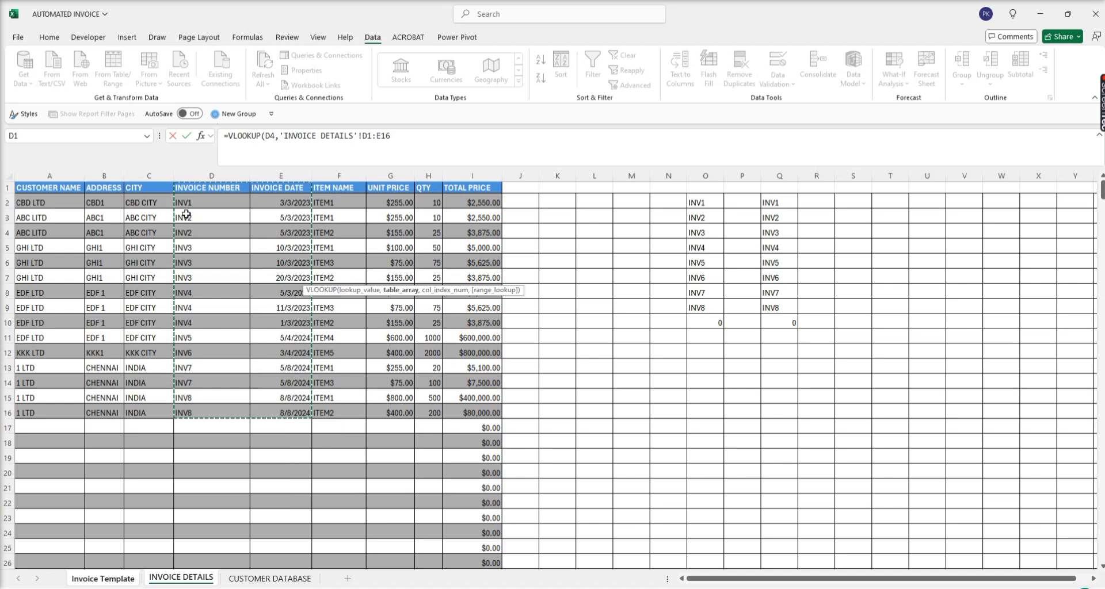
drag(184, 203, 291, 406)
click(392, 140)
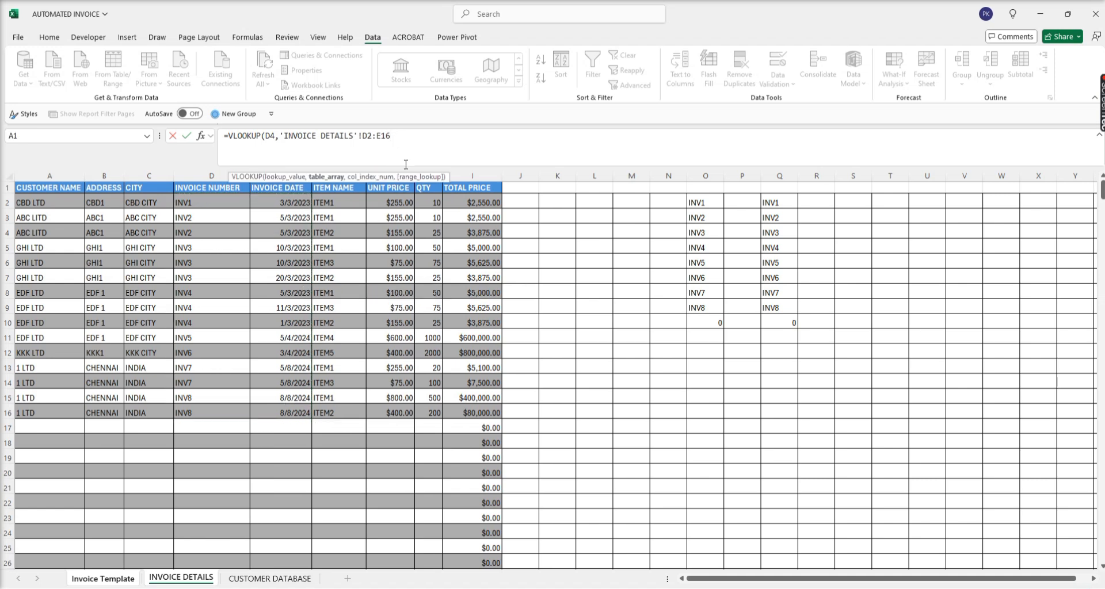
key(BackSpace)
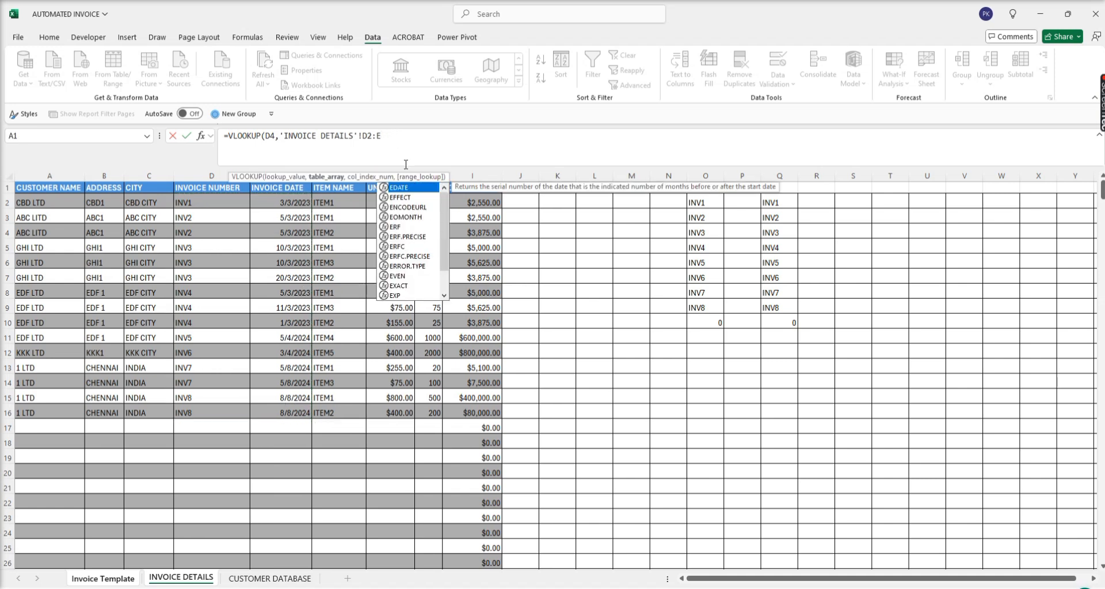
text(500)
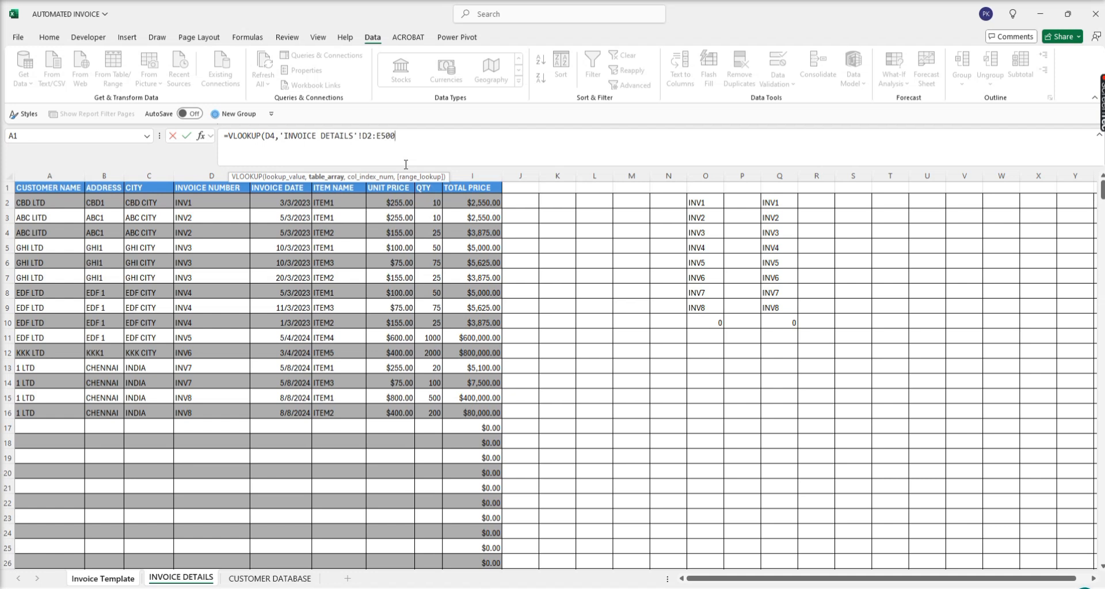
text(,2,FALSE)
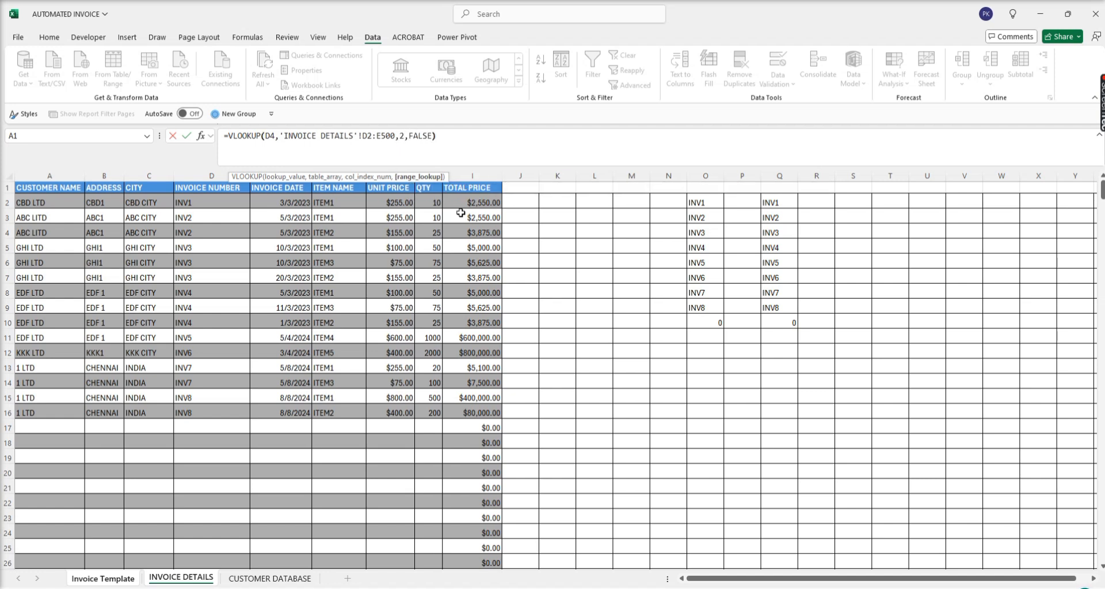
text())
key(Return)
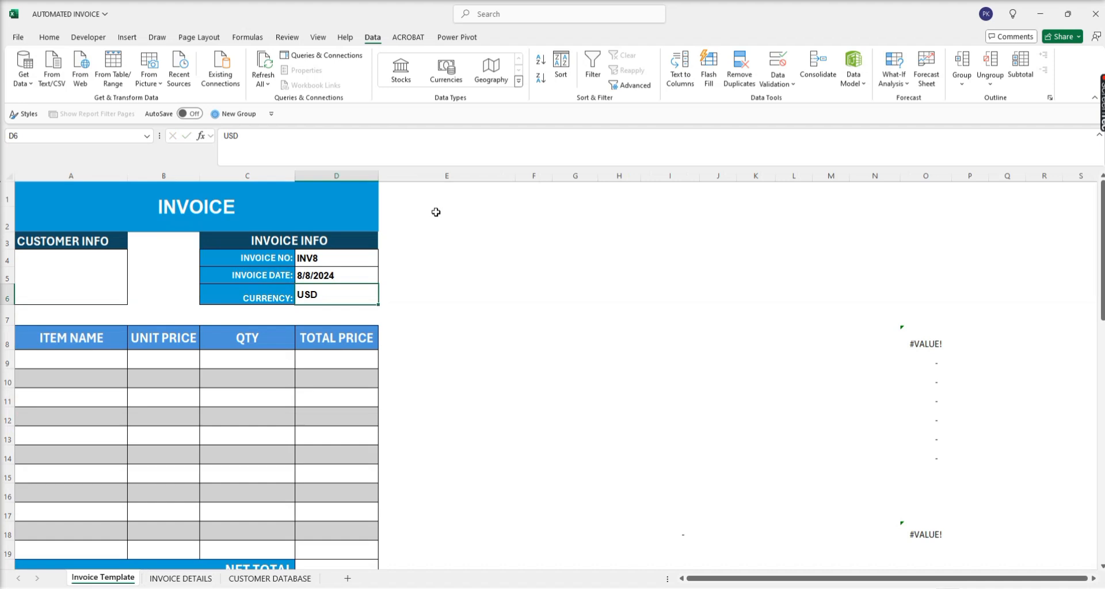
- Choose INV3 as the invoice number in D4 to test the invoice date lookup
click(343, 274)
click(315, 293)
click(335, 274)
click(344, 258)
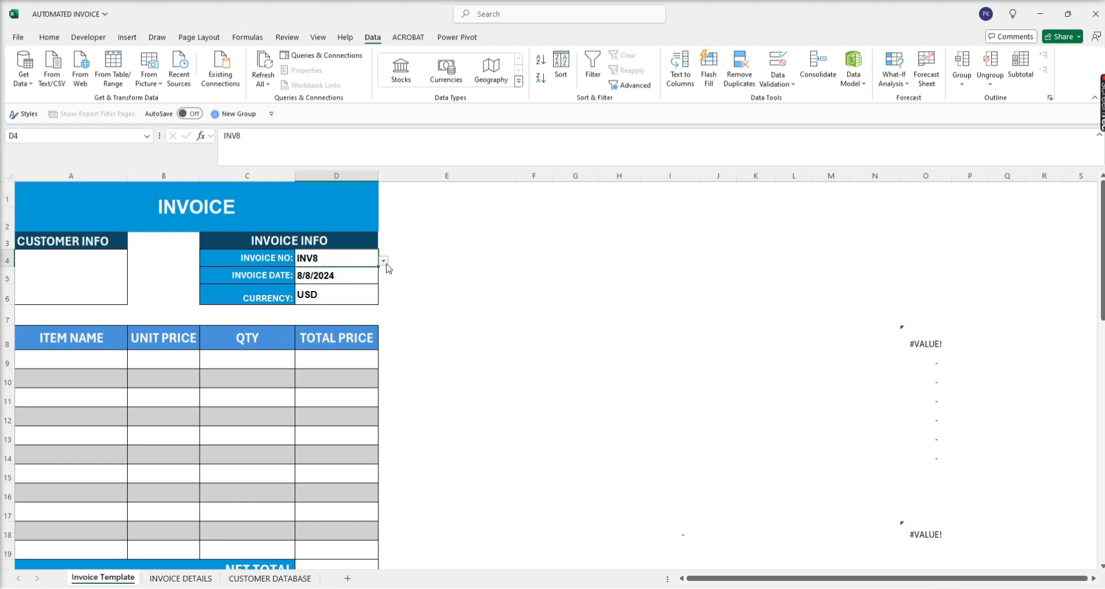
click(383, 261)
click(331, 285)
- Copy the VLOOKUP formula from D5 without its equals sign and paste it as text into F4
click(339, 280)
drag(448, 136, 223, 136)
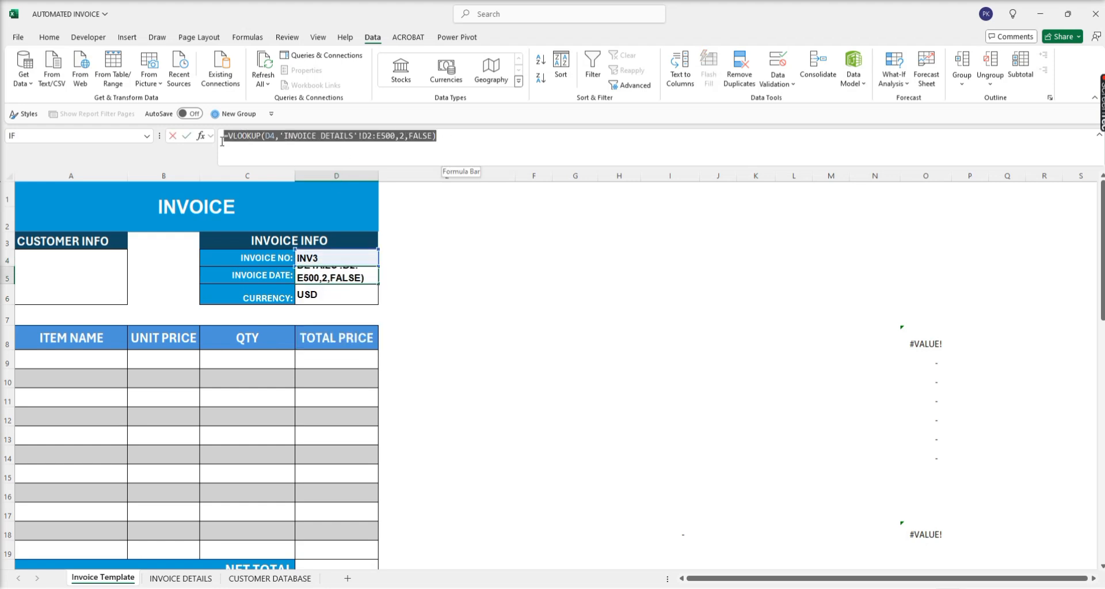
drag(436, 136, 232, 136)
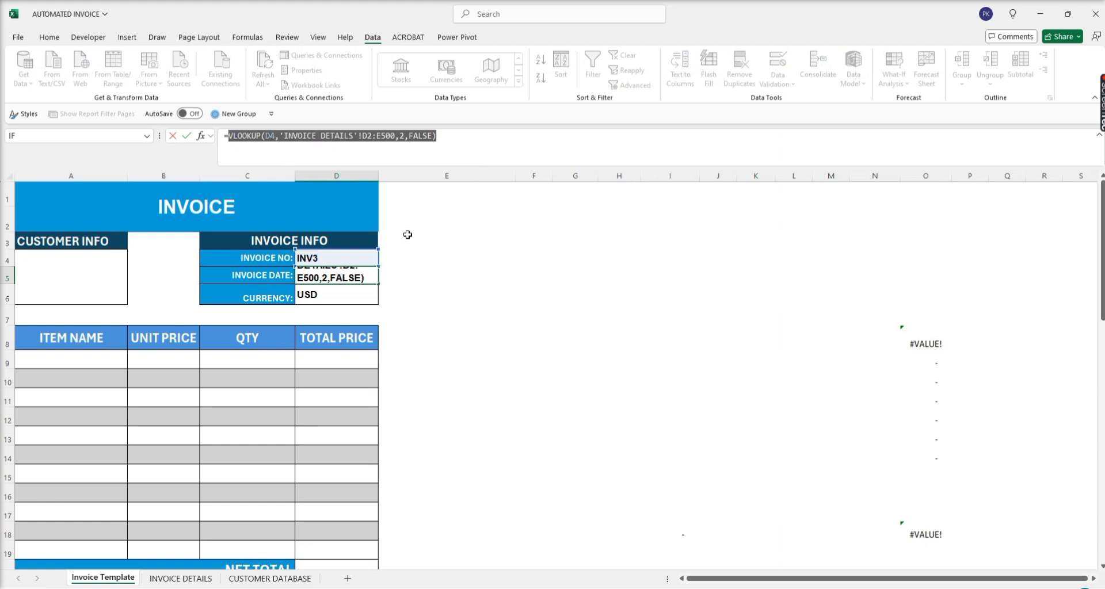
click(508, 261)
key(Escape)
click(537, 259)
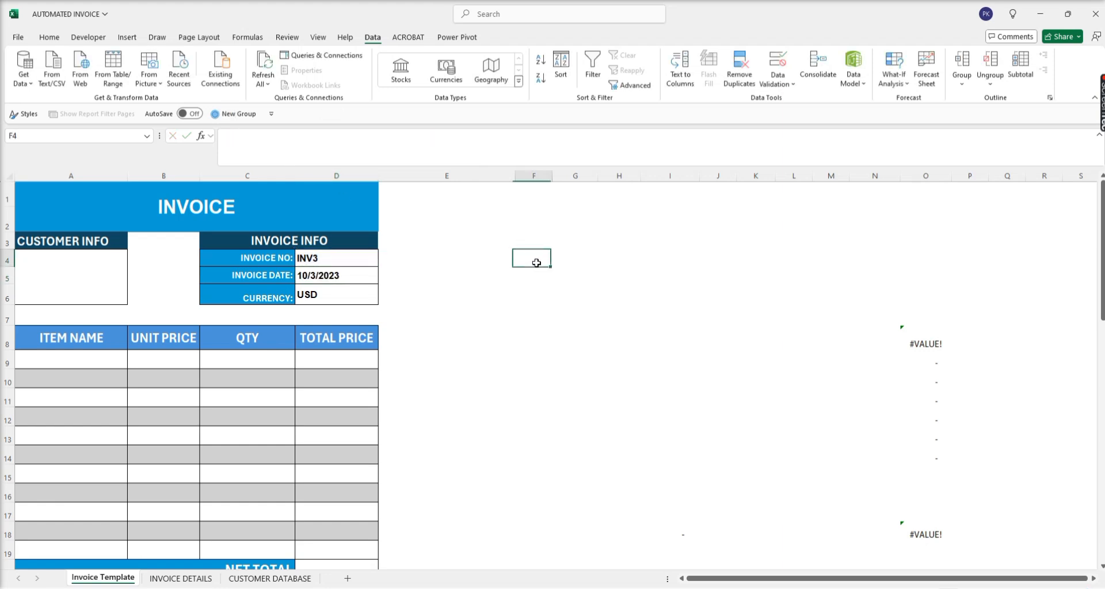
key(ctrl+v)
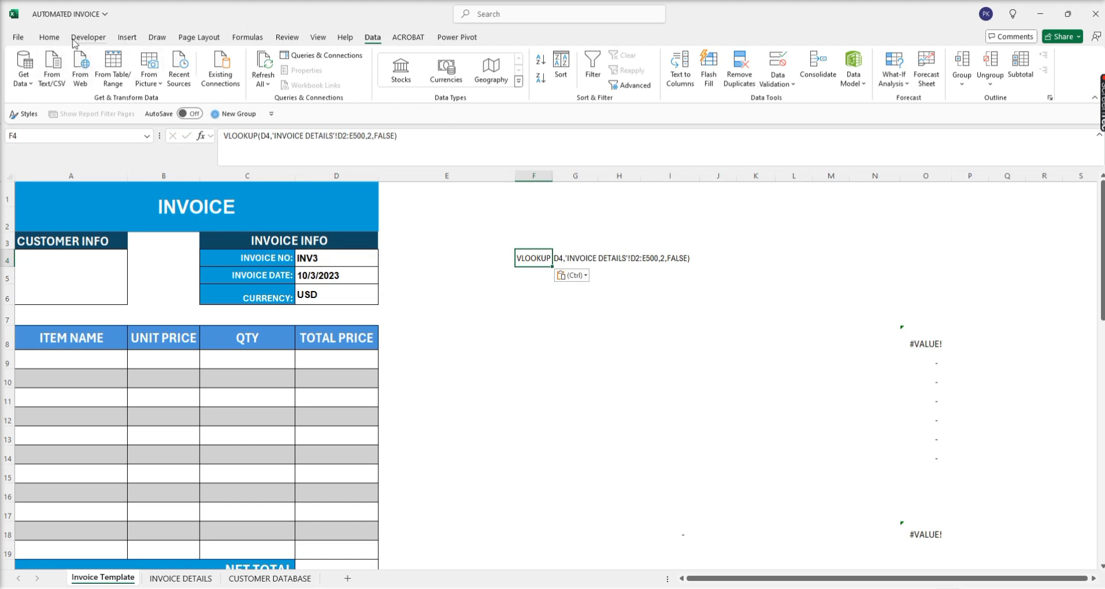
- Set the font size of the formula text in F4 to 20
click(50, 37)
click(507, 87)
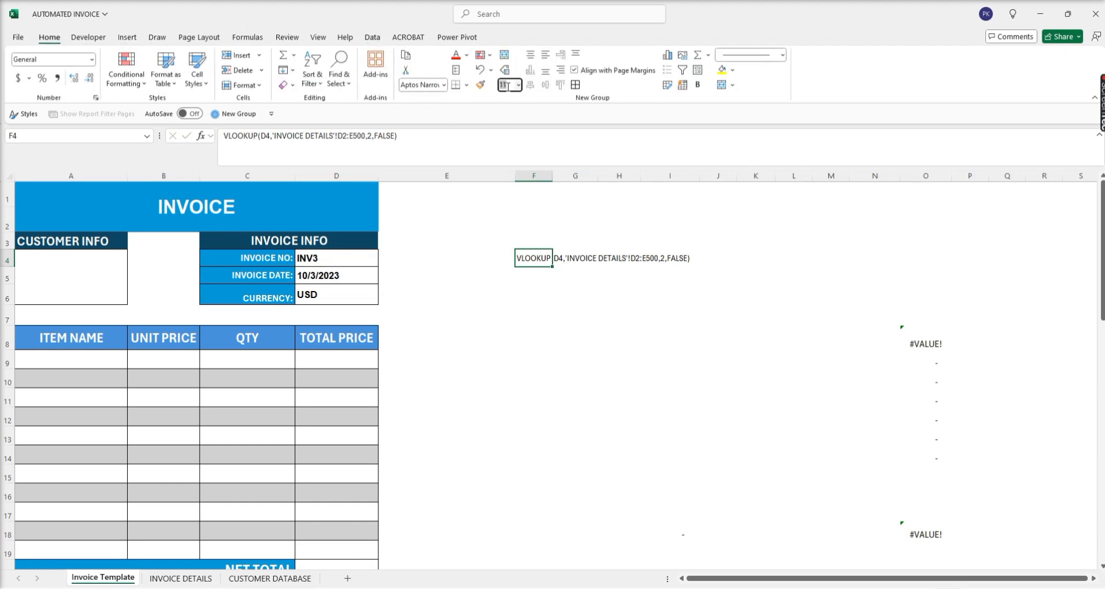
key(Return)
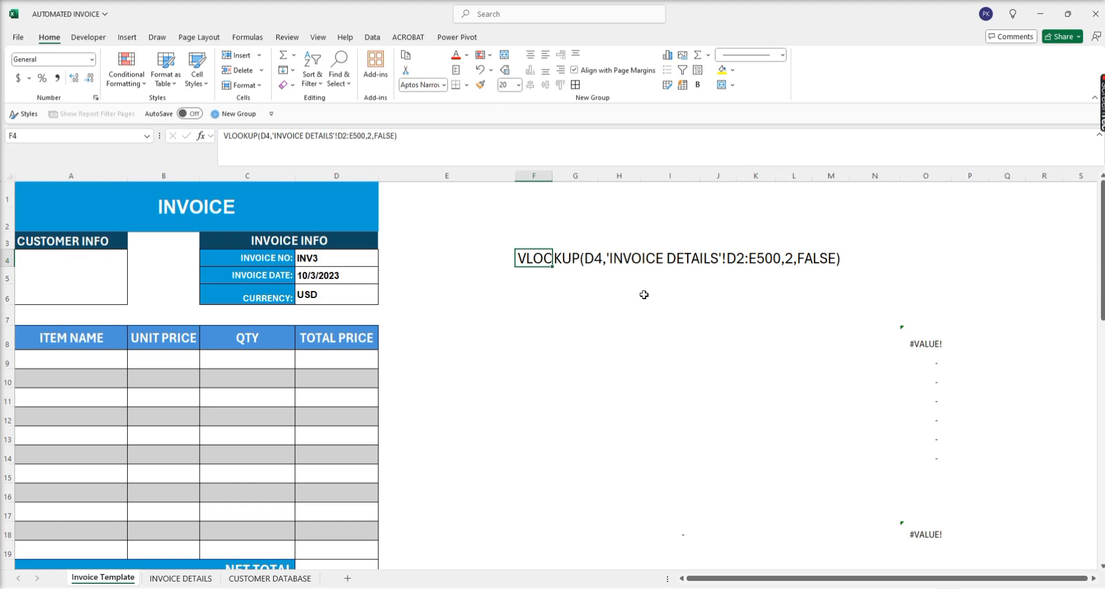
- Begin an INDEX formula in A4 under CUSTOMER INFO, with its array on the INVOICE DETAILS sheet
click(81, 264)
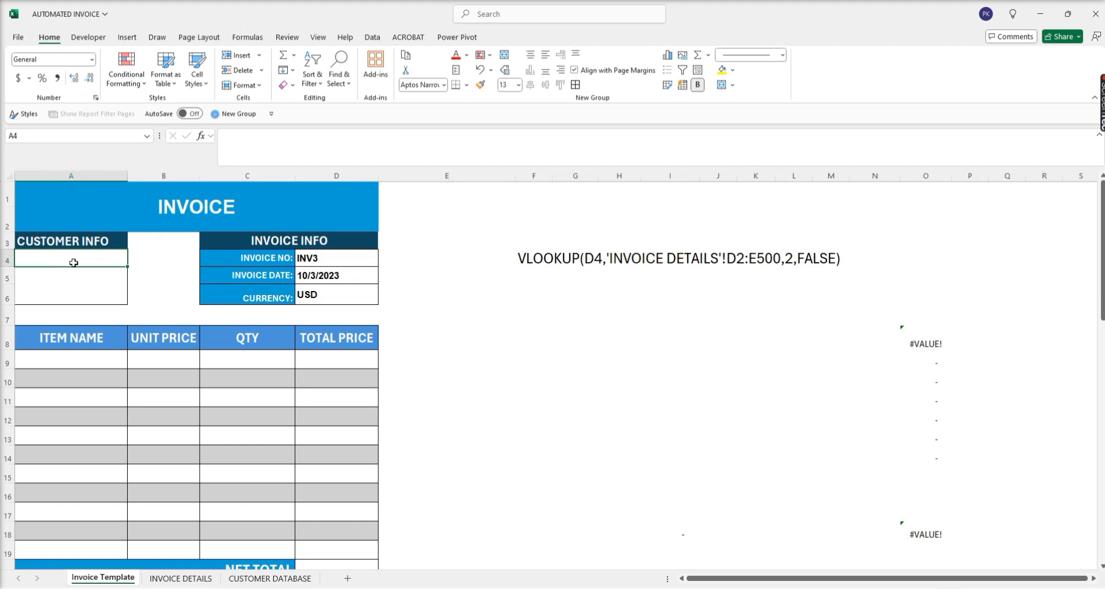
text(=INDEX)
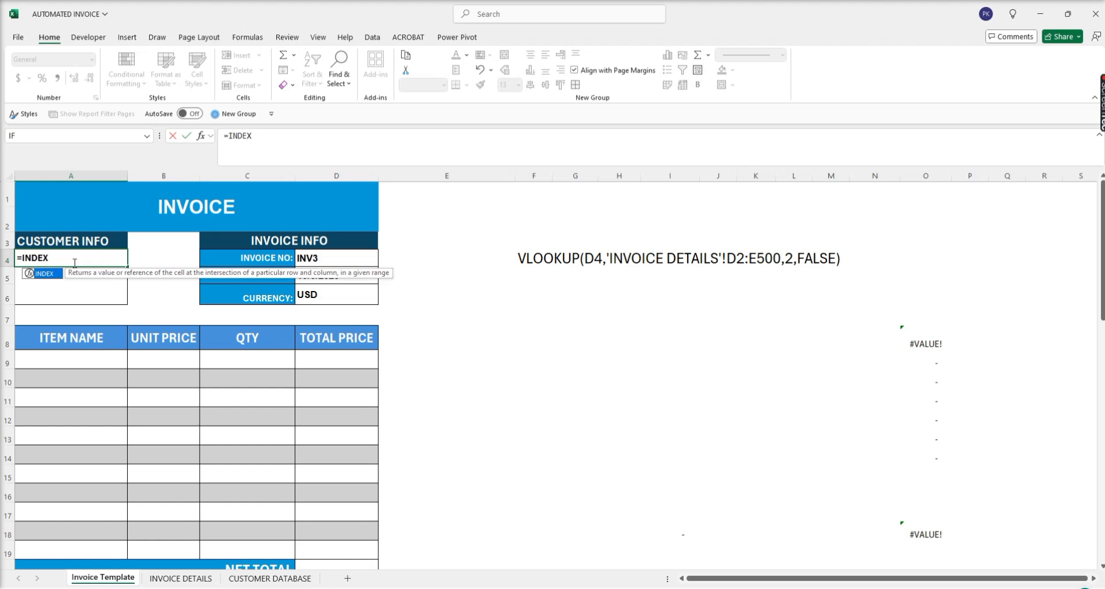
text(('INVOICE DETAILS'!)
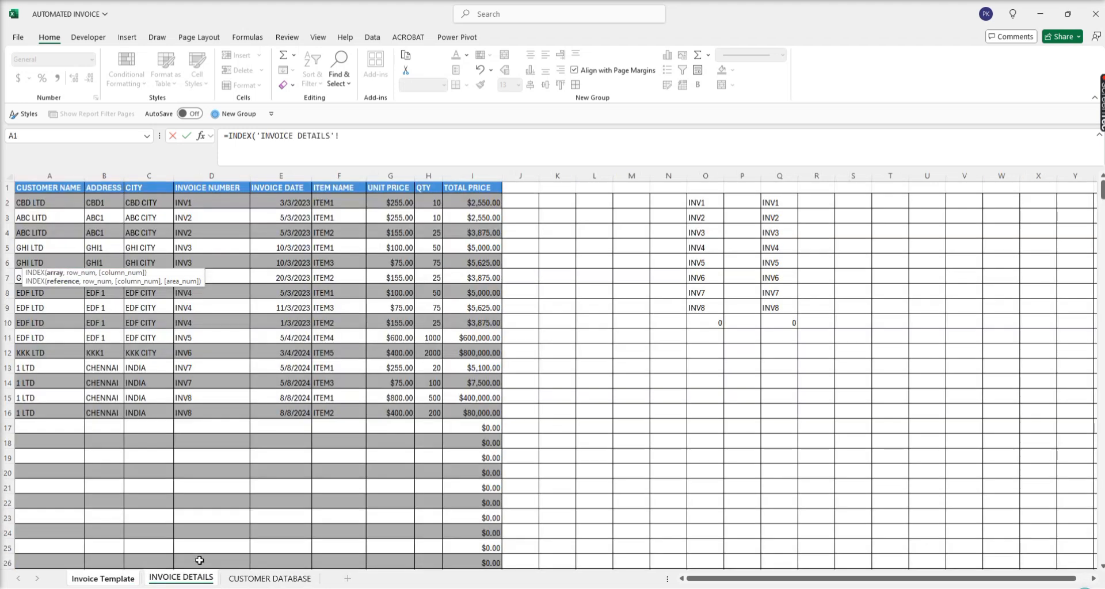
click(180, 578)
click(46, 206)
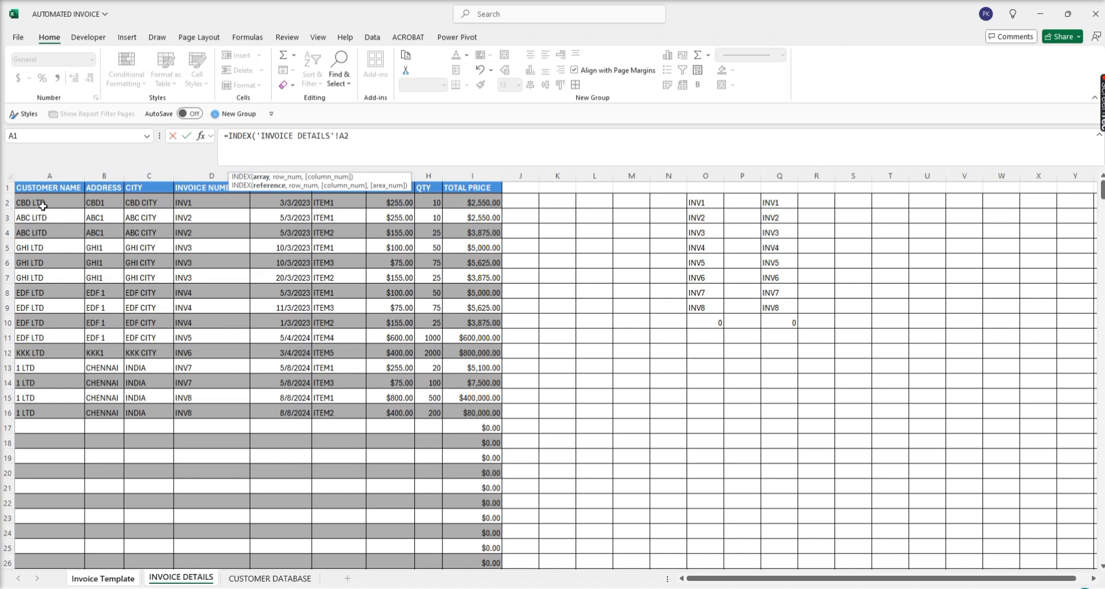
key(Return)
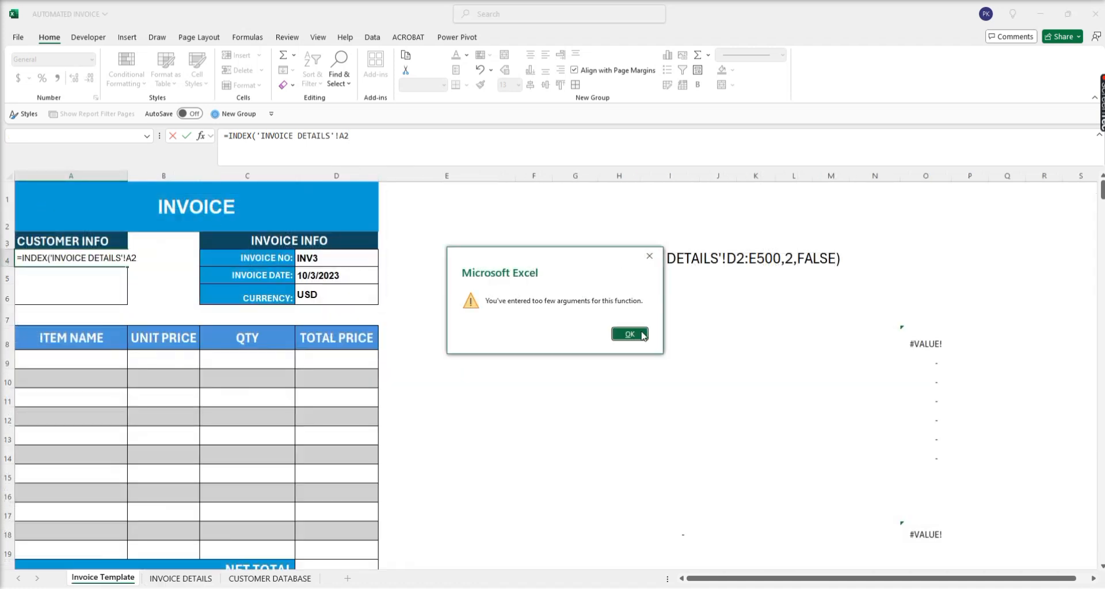
click(629, 334)
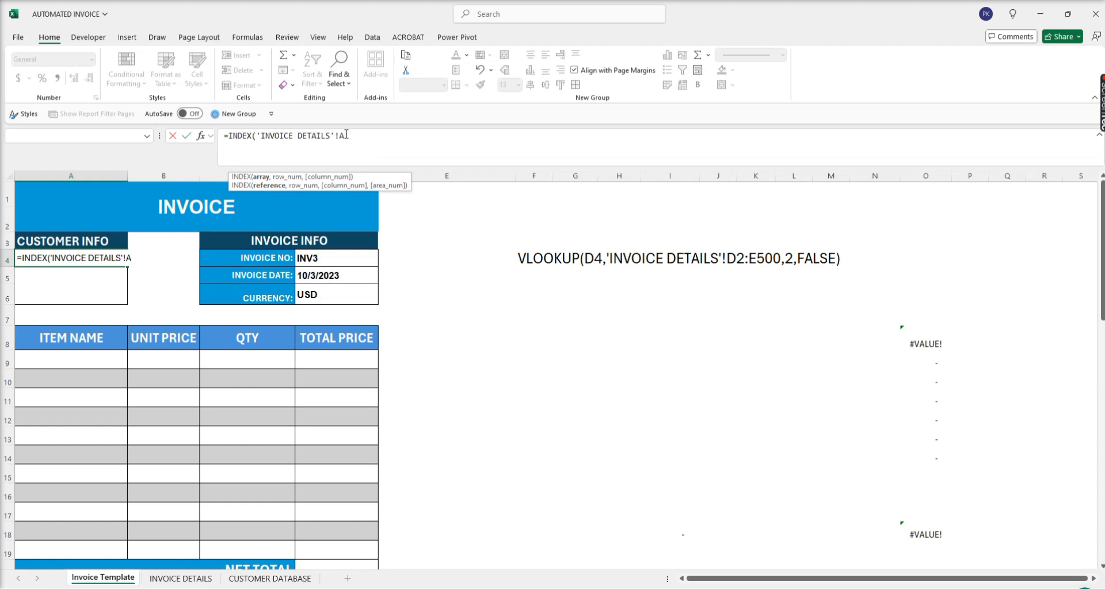
key(BackSpace)
key(BackSpace)
key(BackSpace)
key(BackSpace)
key(BackSpace)
key(BackSpace)
key(BackSpace)
key(BackSpace)
key(BackSpace)
key(BackSpace)
key(BackSpace)
key(BackSpace)
key(BackSpace)
key(BackSpace)
key(BackSpace)
key(BackSpace)
key(BackSpace)
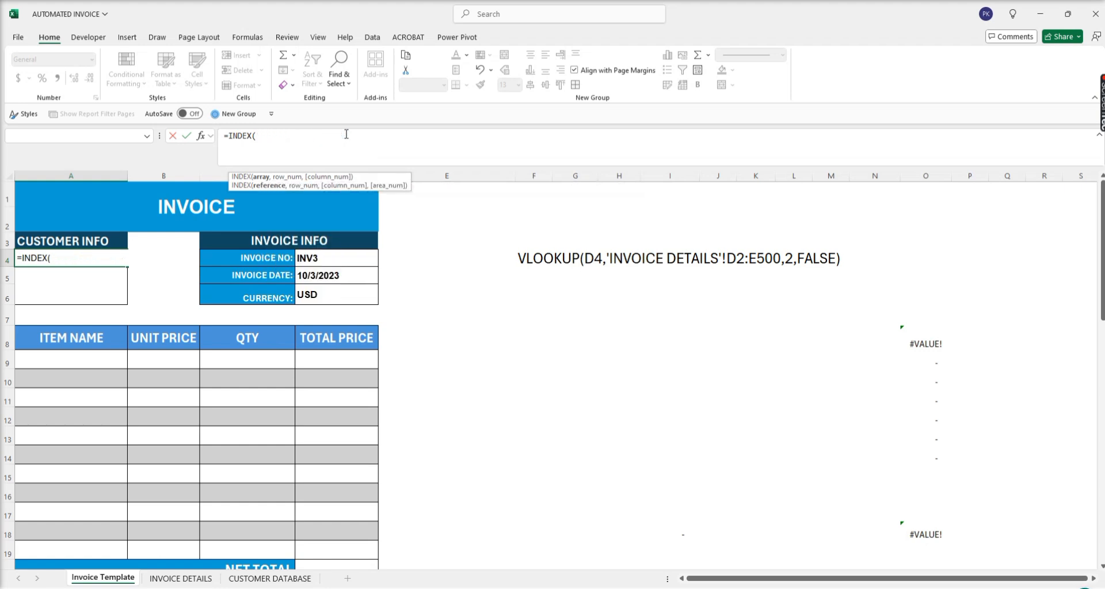
- Set the INDEX array to A2:H500 on the INVOICE DETAILS sheet and continue to the row number argument
click(180, 578)
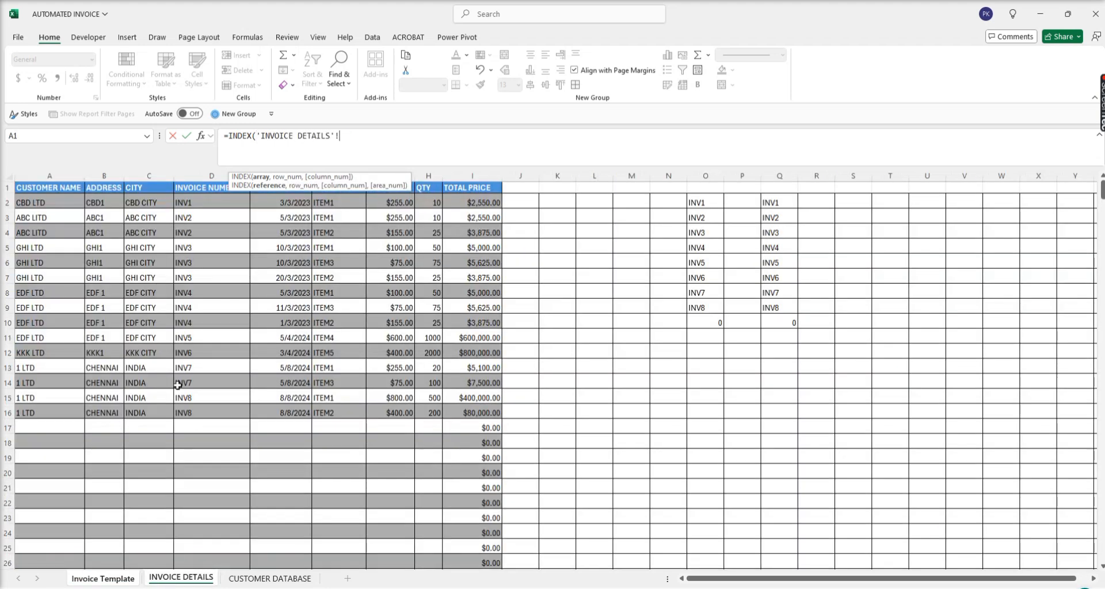
drag(60, 201, 418, 407)
key(BackSpace)
key(BackSpace)
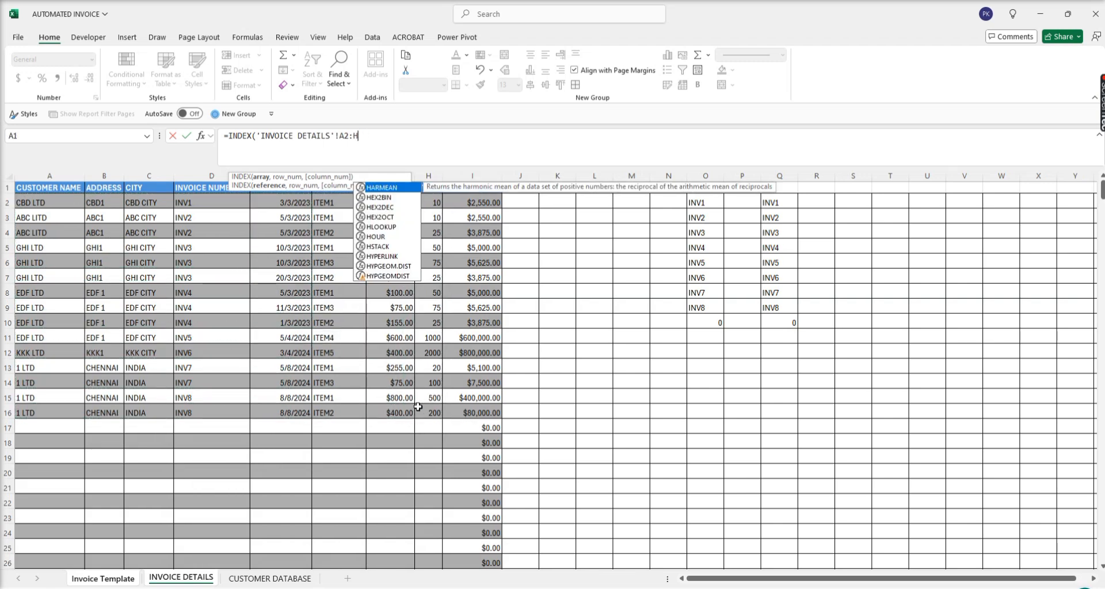
text(500)
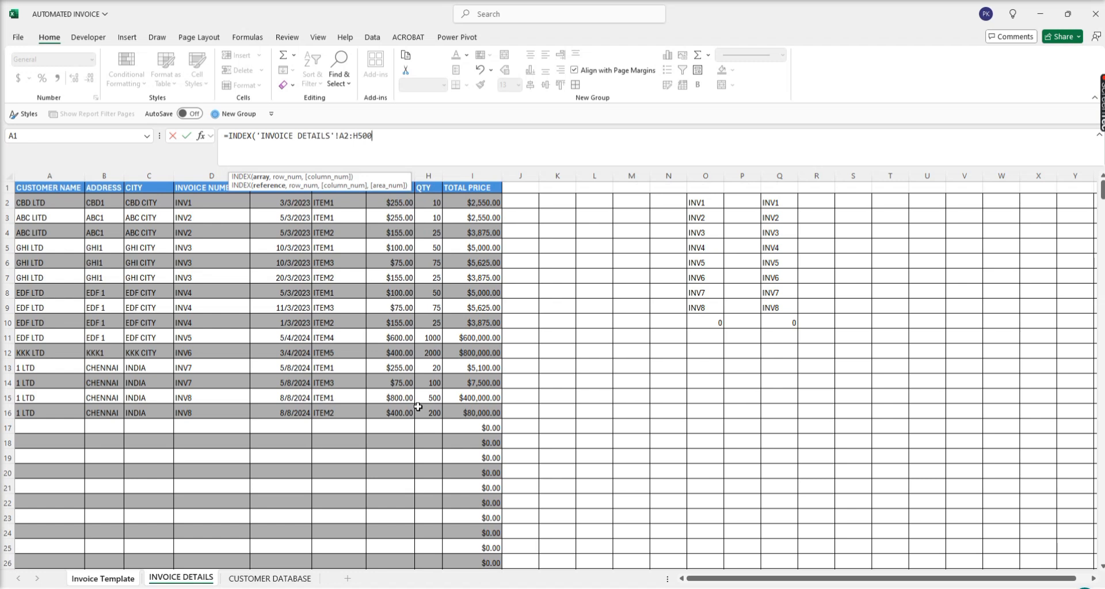
text(,)
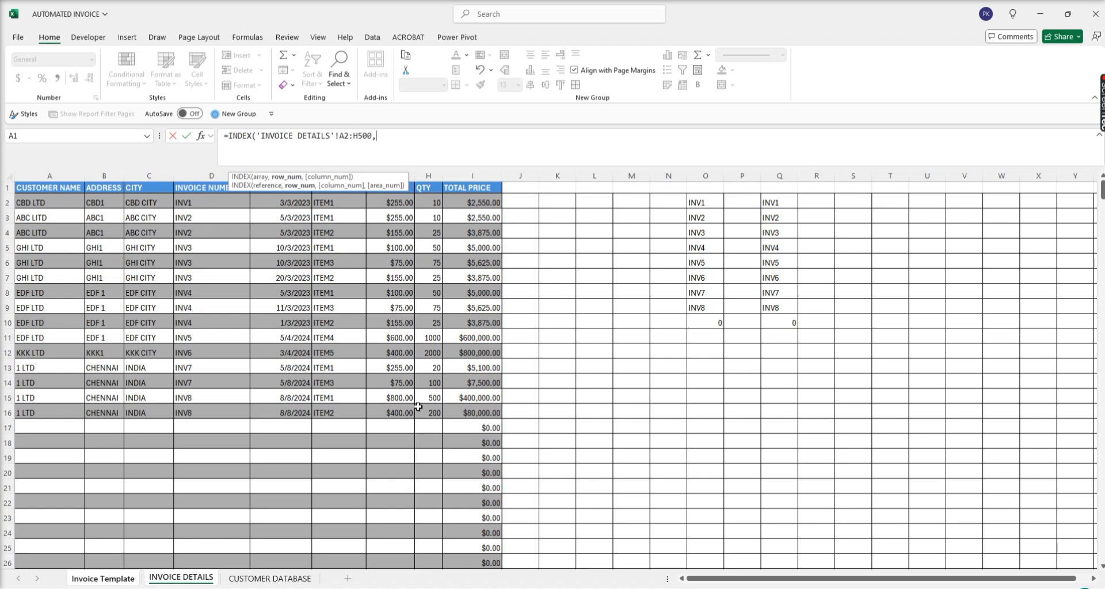
- Start a MATCH function as the INDEX row number, with D4 of the Invoice Template as lookup value
text(MATCH)
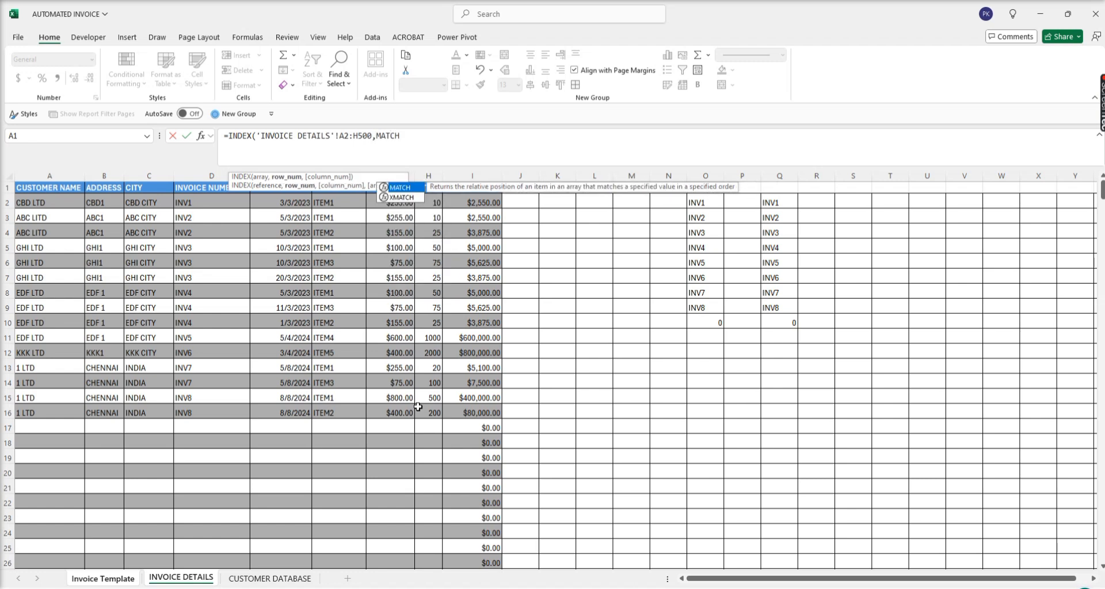
text(()
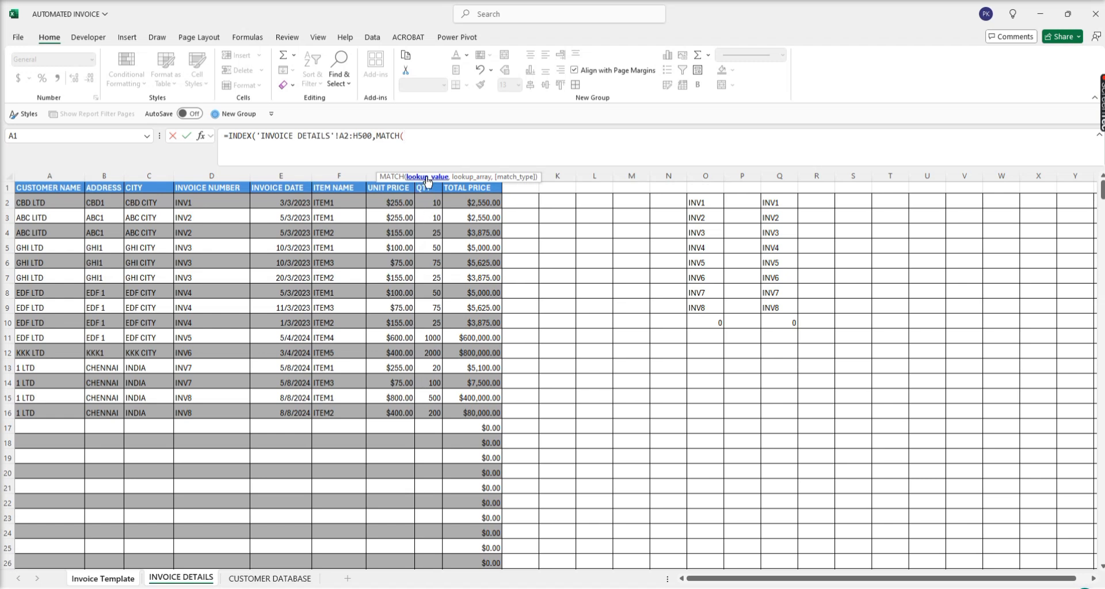
click(113, 580)
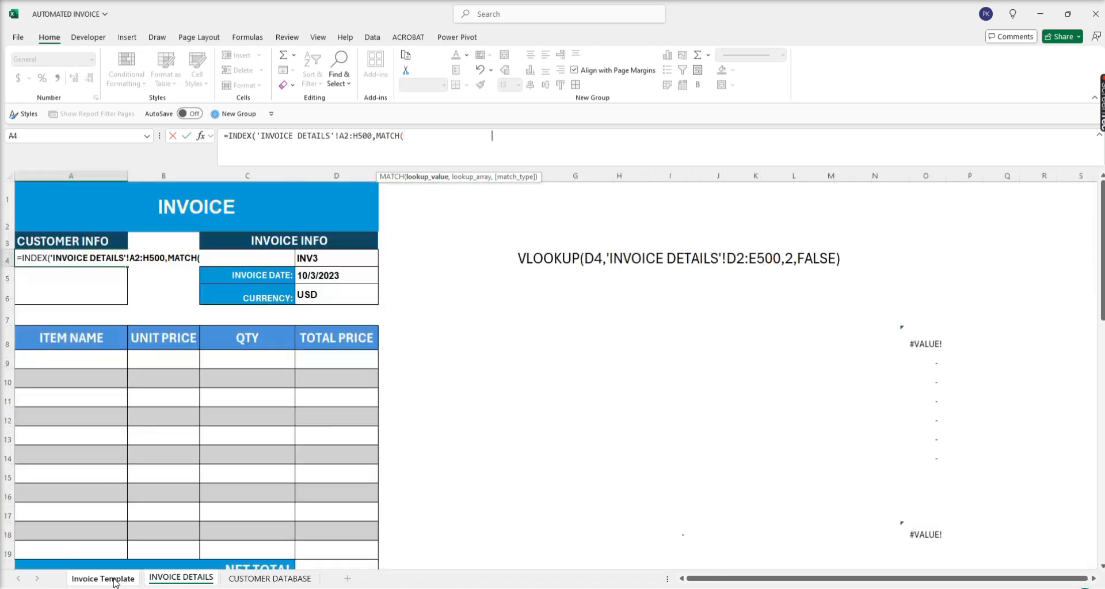
click(333, 259)
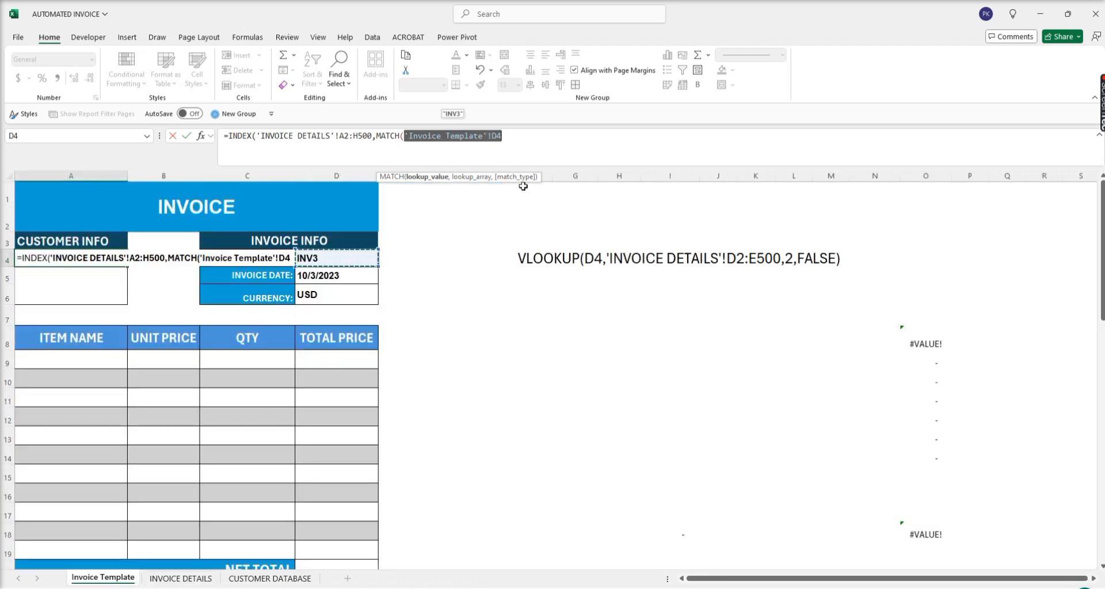
click(516, 135)
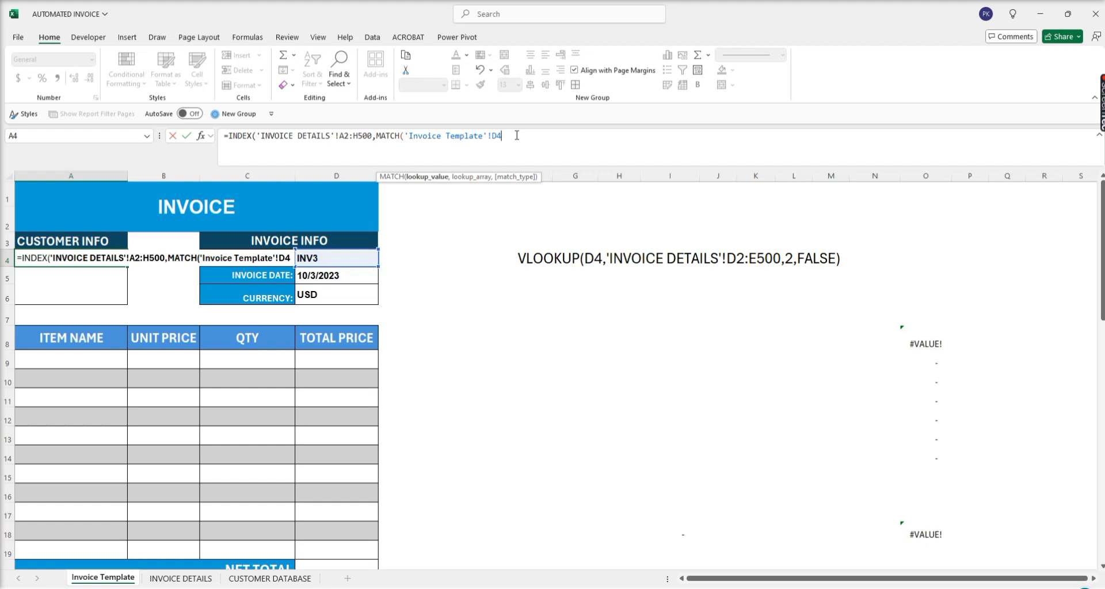
text(,)
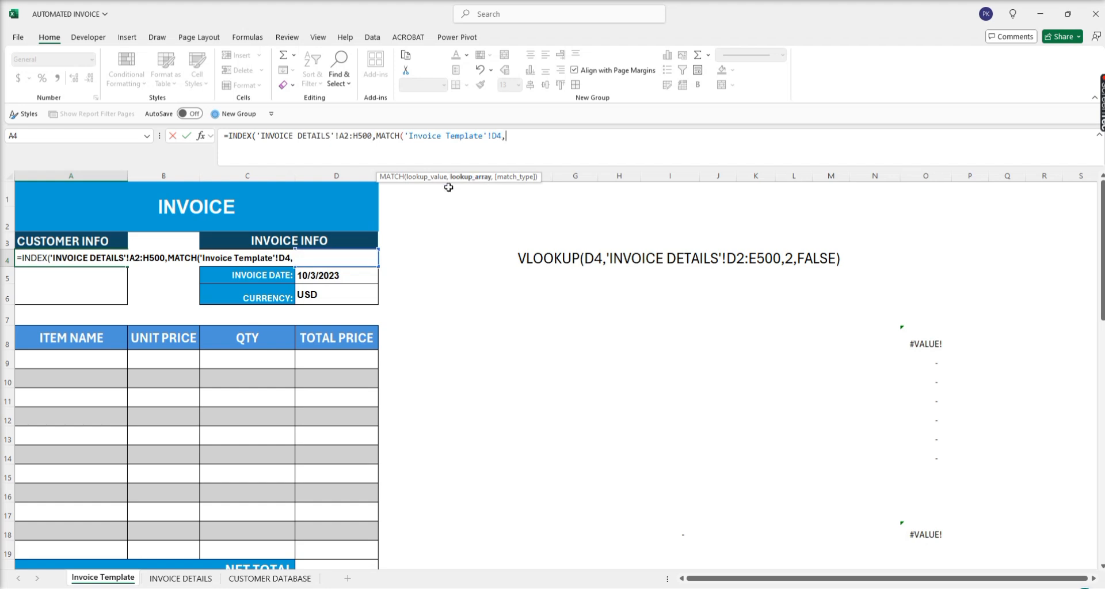
- Complete the MATCH function with lookup array D2:D500 on the INVOICE DETAILS sheet and match type 0 for an exact match
click(182, 578)
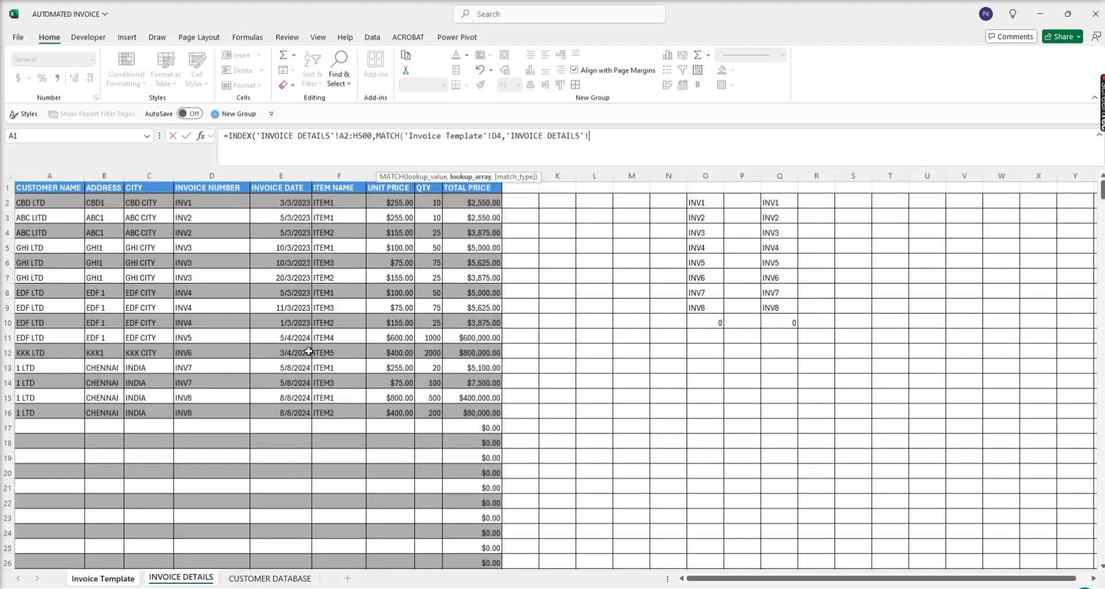
click(219, 203)
text(:D500,)
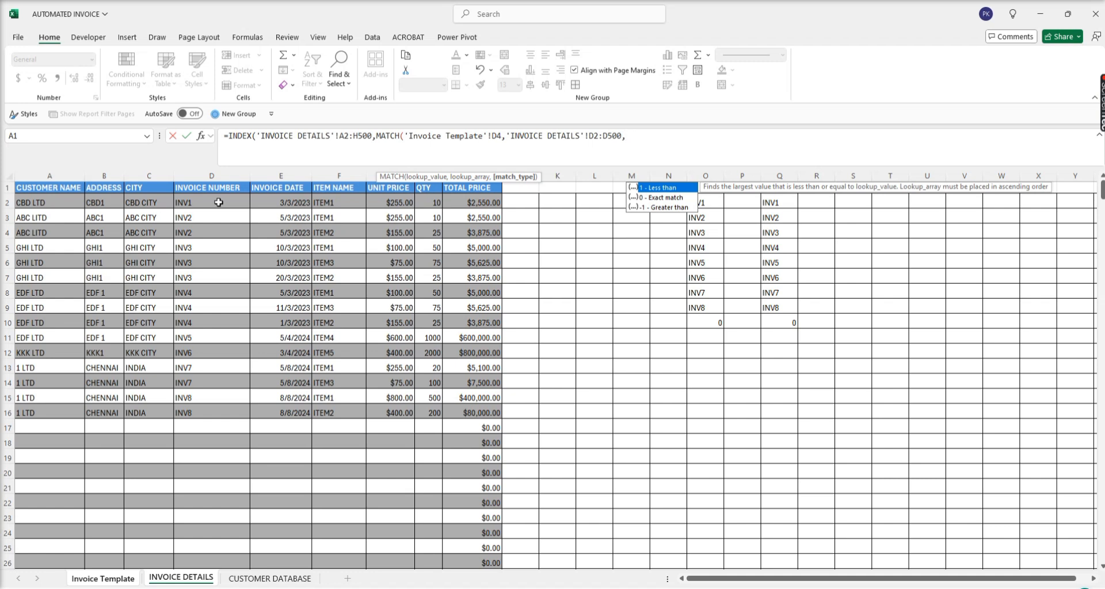
text(0)
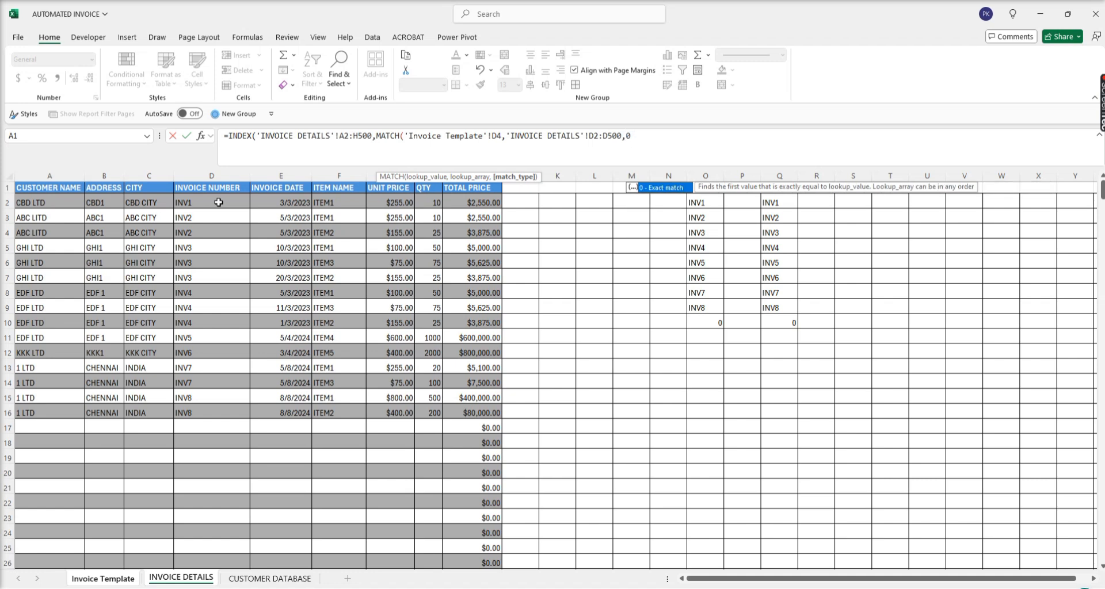
text())
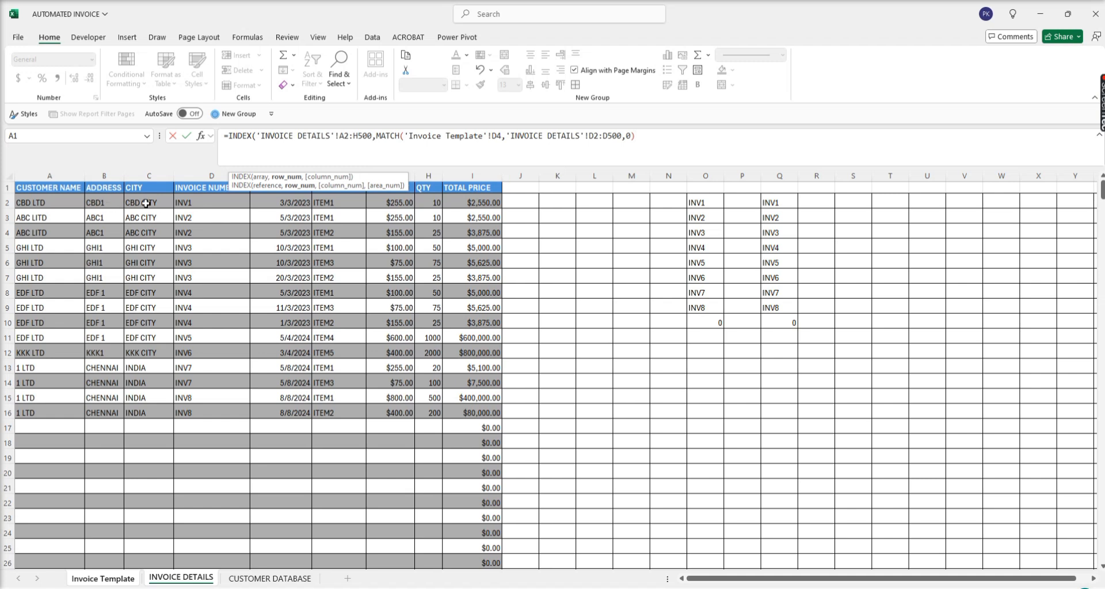
- Finish the INDEX formula in A4 with the column number array {1,2,3}
text(,{1,2,3}))
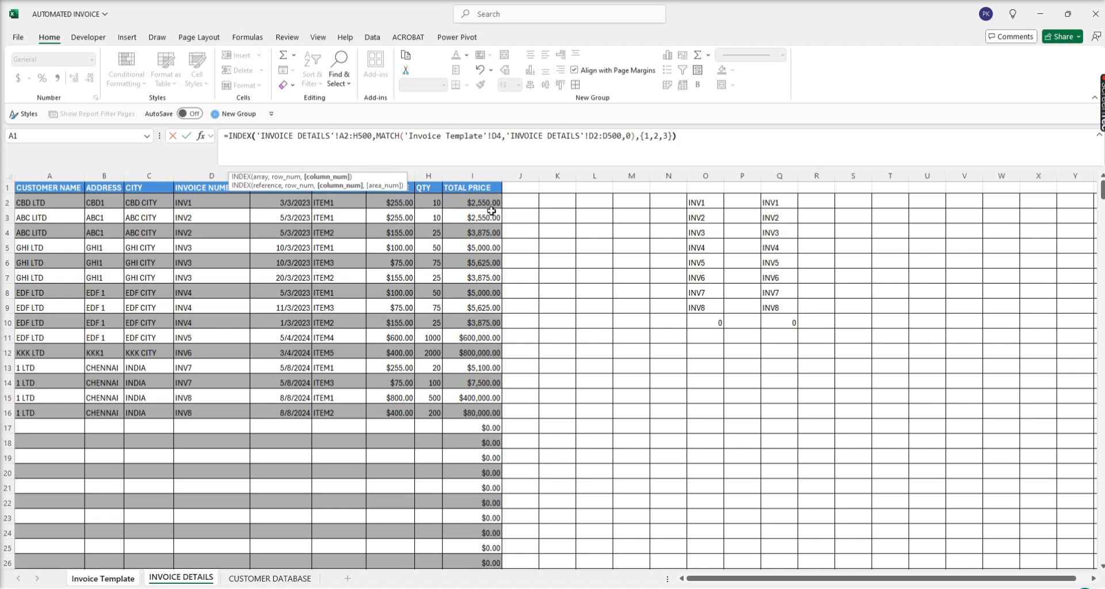
key(Return)
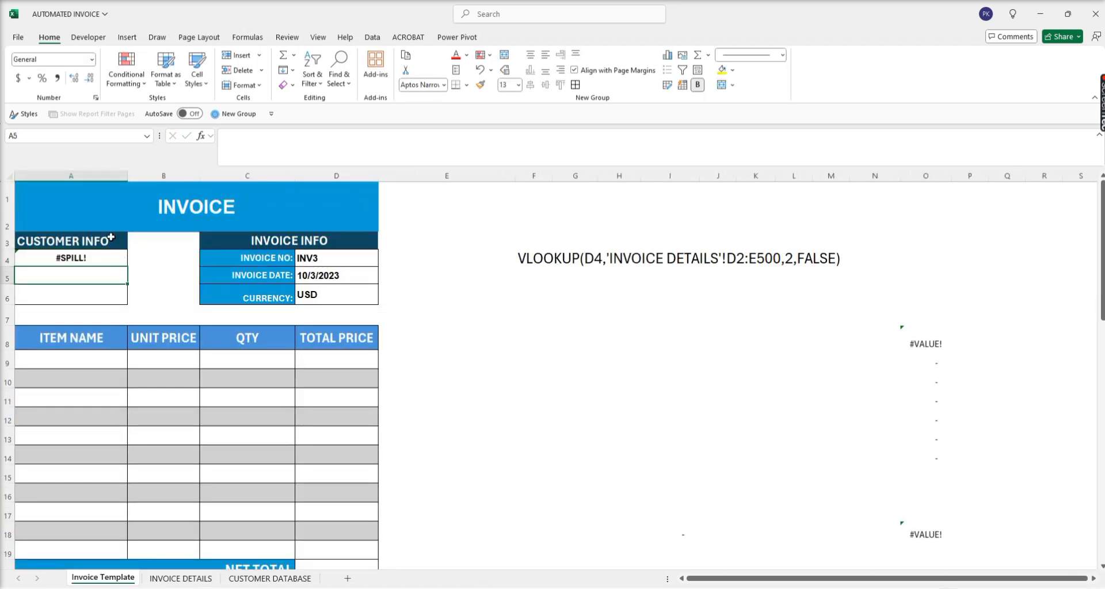
click(93, 255)
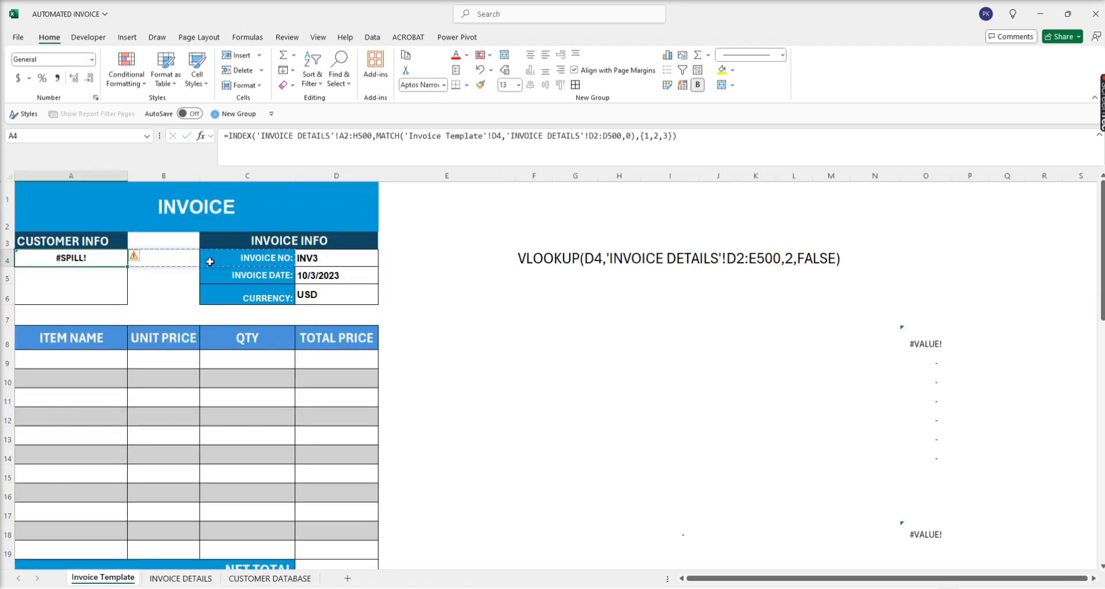
- Insert a new column before column C of the Invoice Template, ahead of QTY
click(237, 175)
right_click(238, 176)
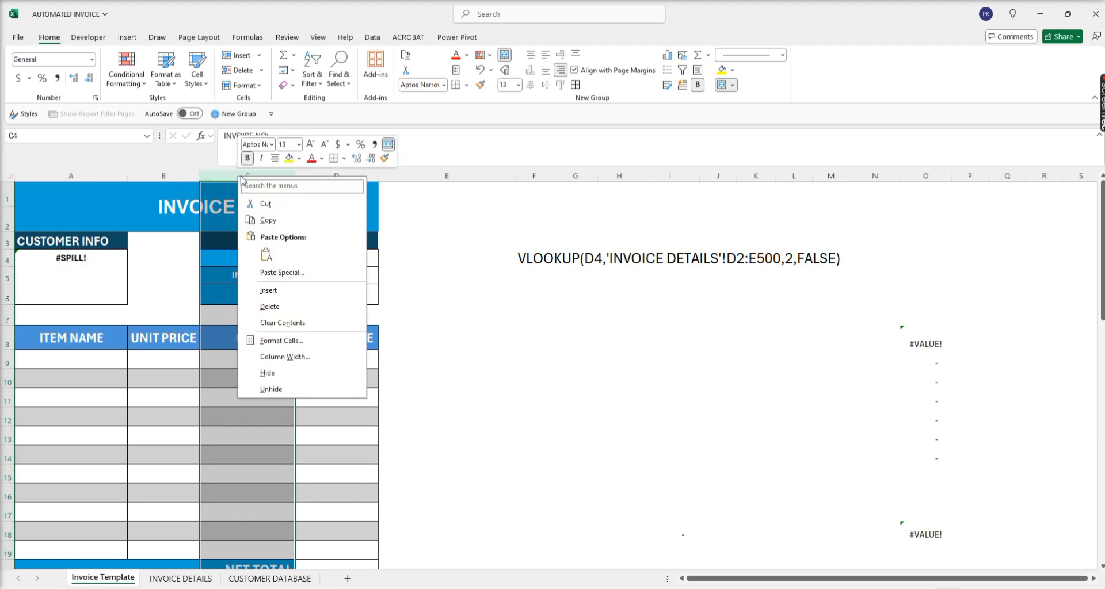
click(269, 290)
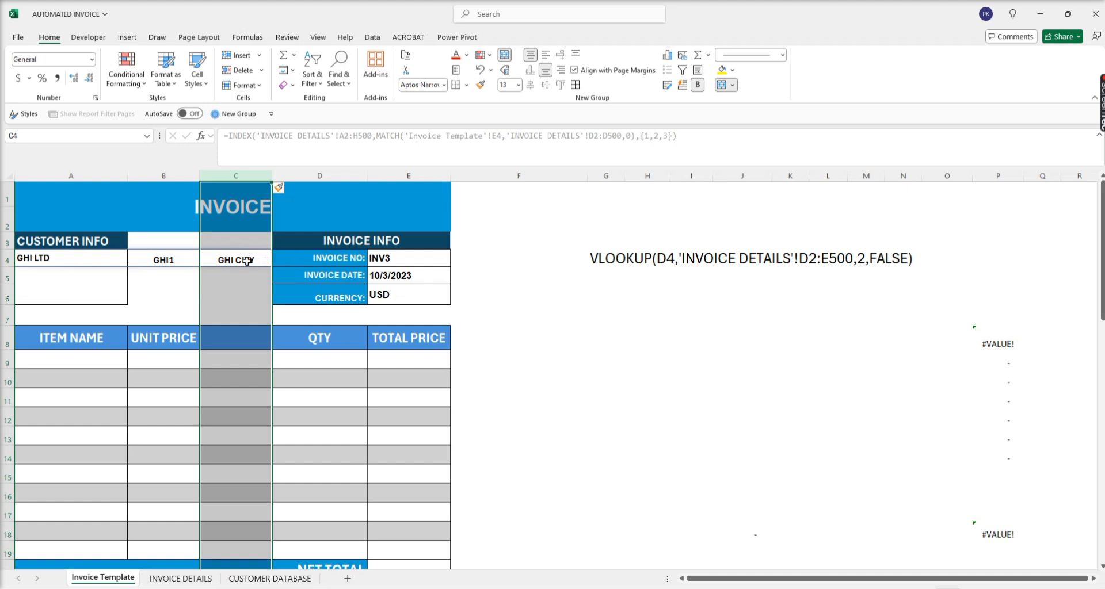
- Check the customer info cells A4 to C4 and test them by choosing INV4 as the invoice number
click(114, 264)
click(165, 260)
click(231, 259)
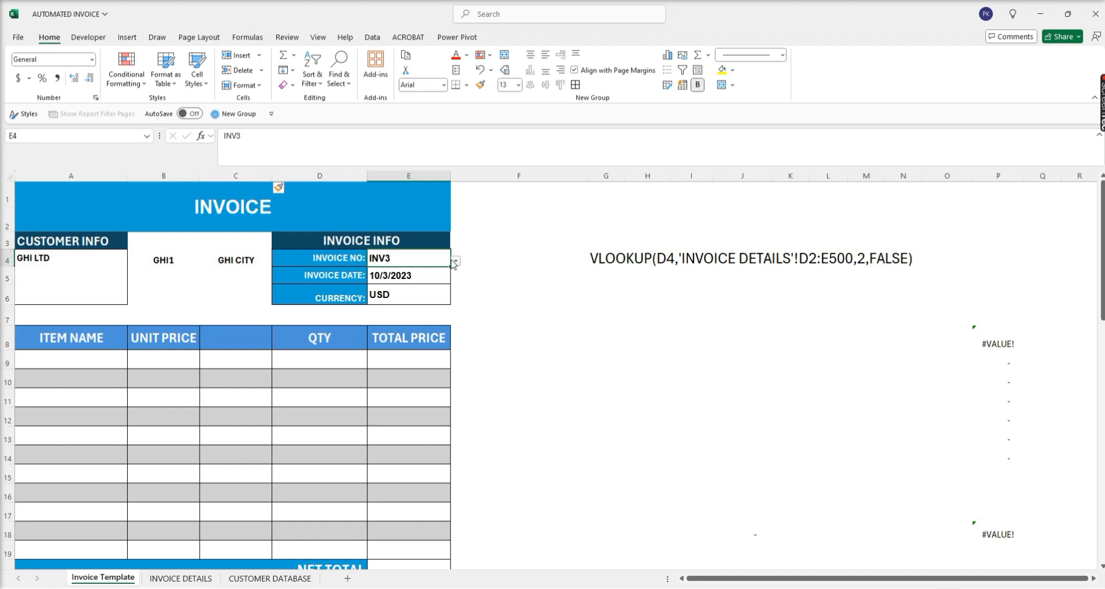
click(455, 263)
click(382, 305)
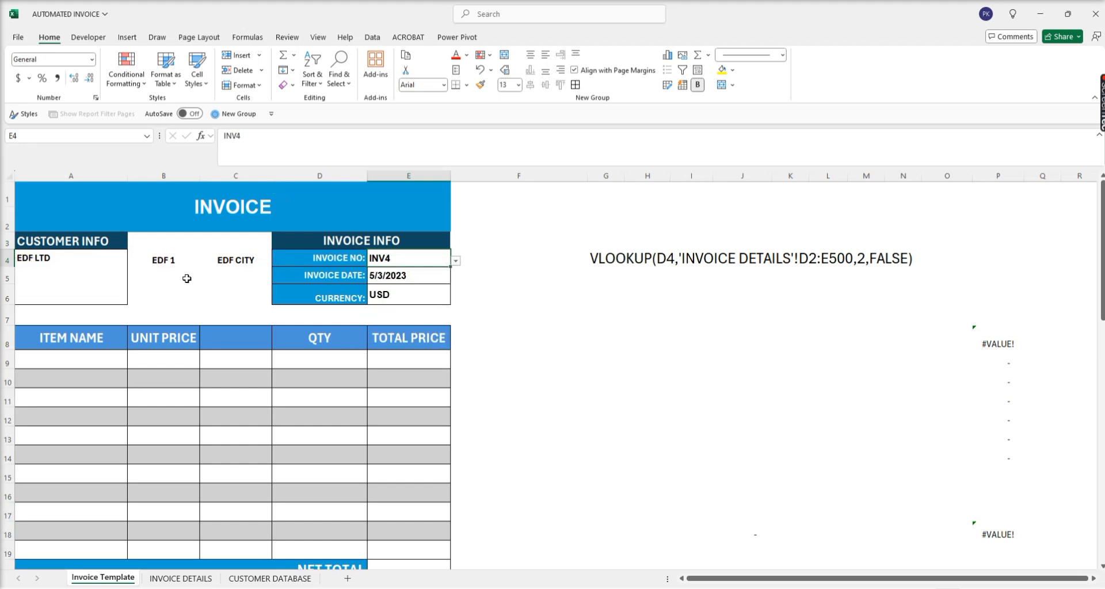
- Wrap the INDEX formula in A4 in a TRANSPOSE function so the customer info fills downwards
click(86, 262)
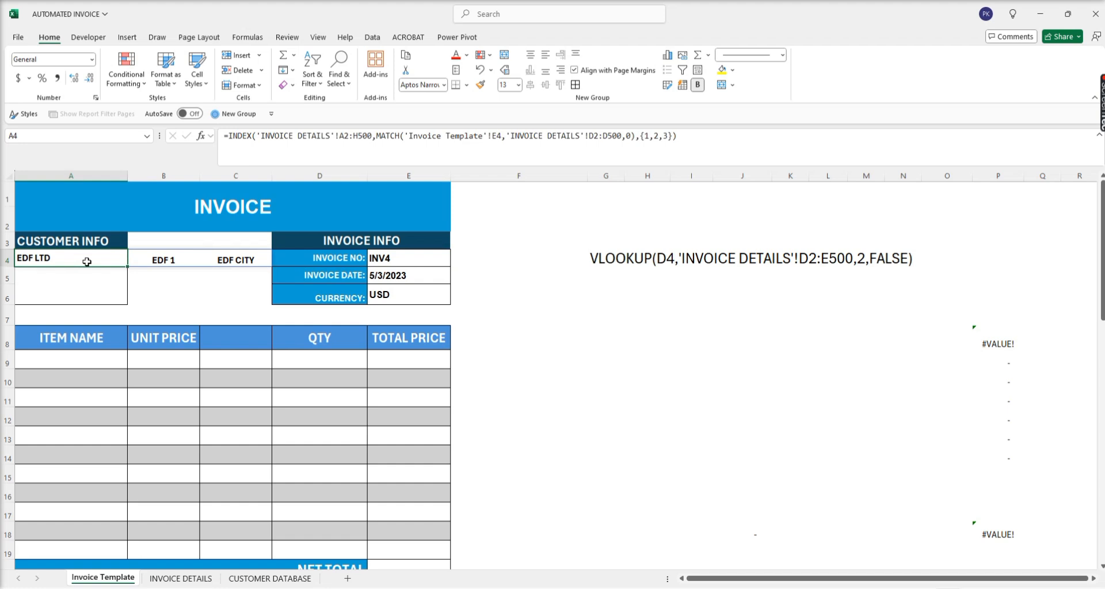
click(233, 140)
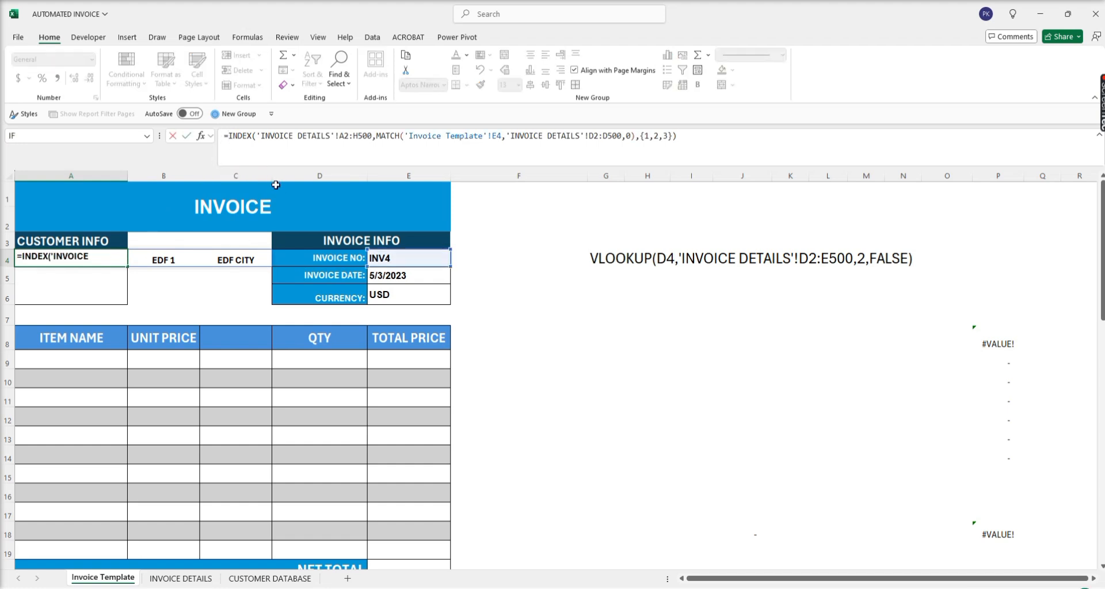
text(TRANSPO)
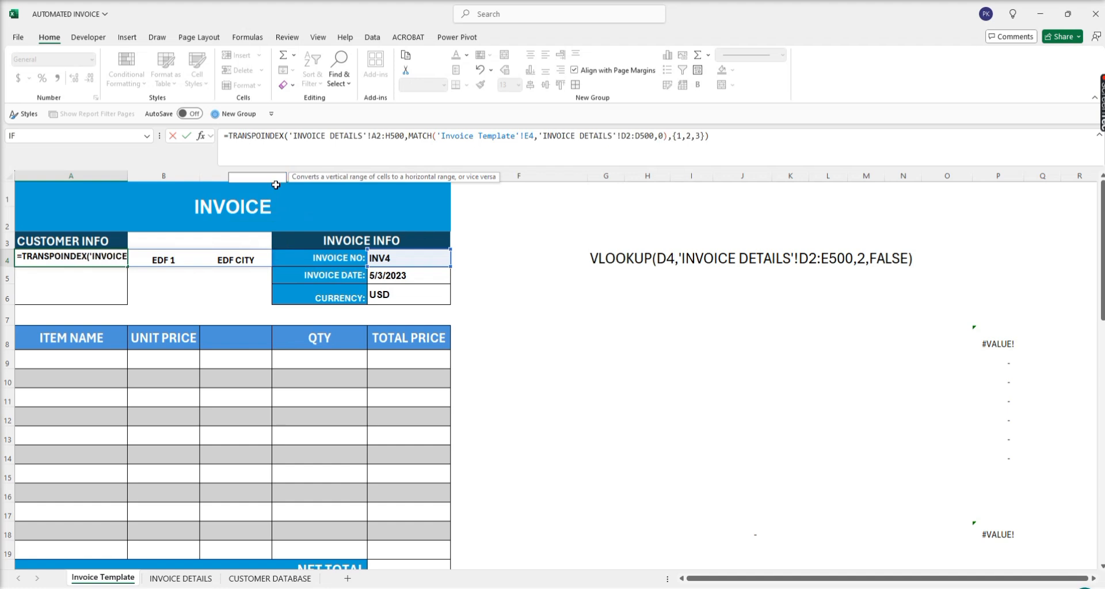
text(SE()
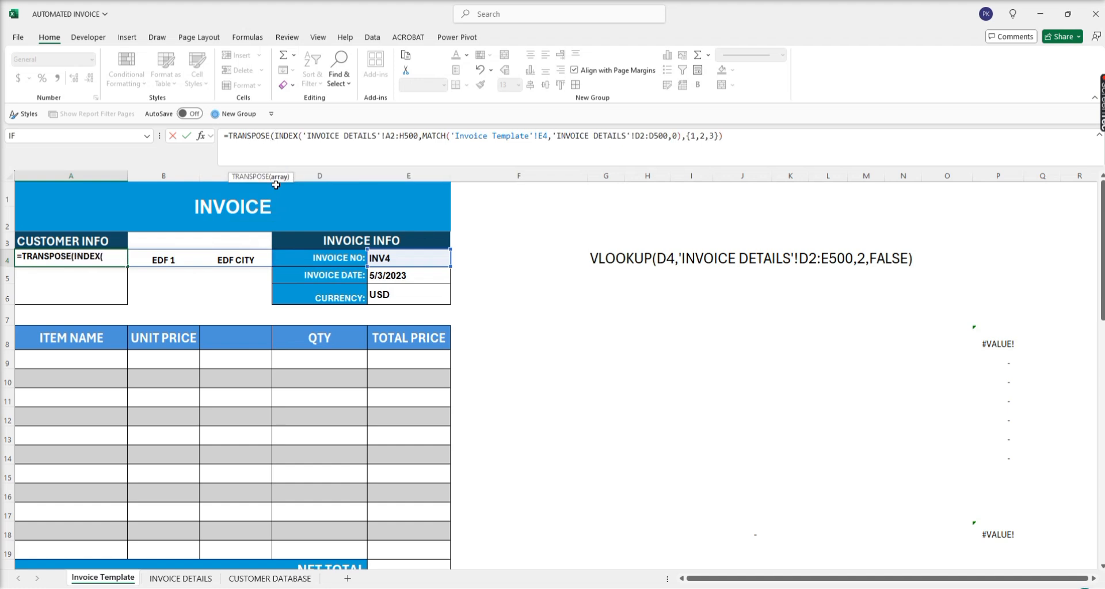
click(753, 137)
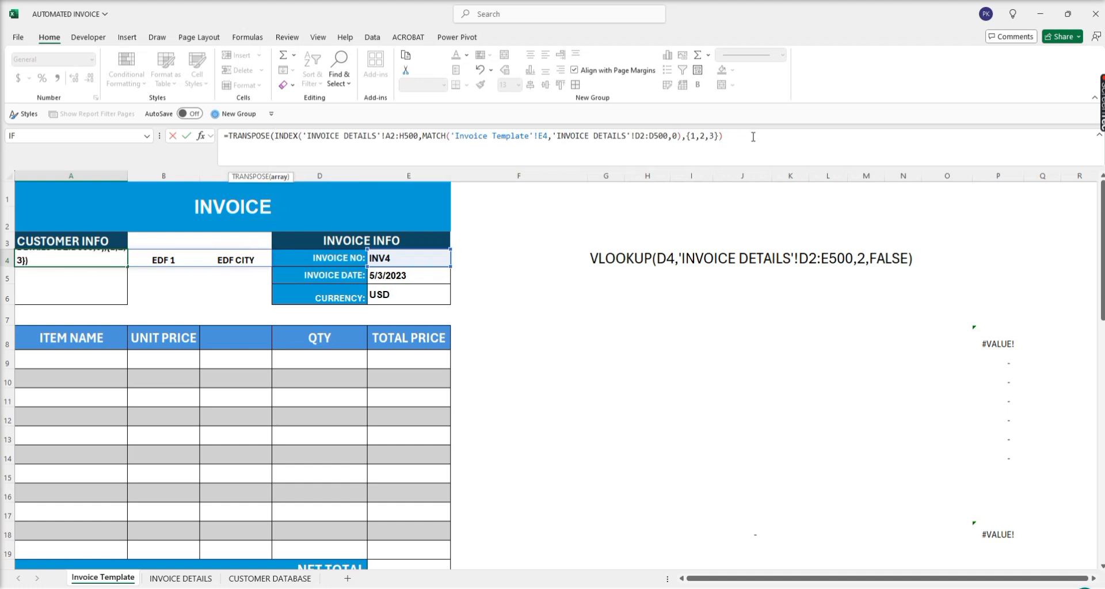
key(Return)
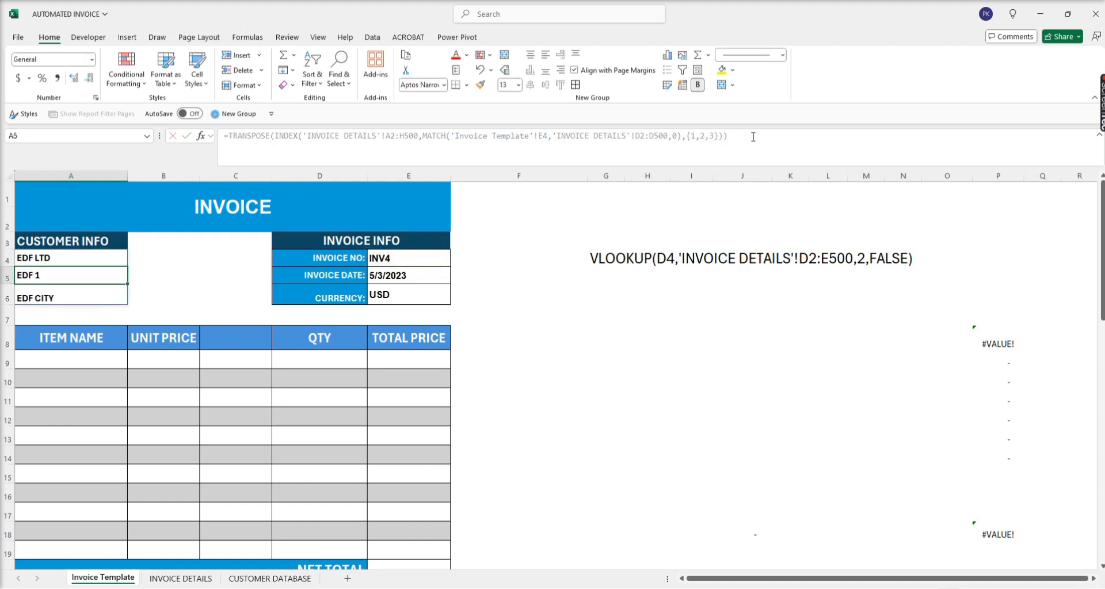
- Test the customer info and invoice date lookups by choosing invoice numbers INV6, INV8, INV7, INV5 and finally INV7
click(436, 276)
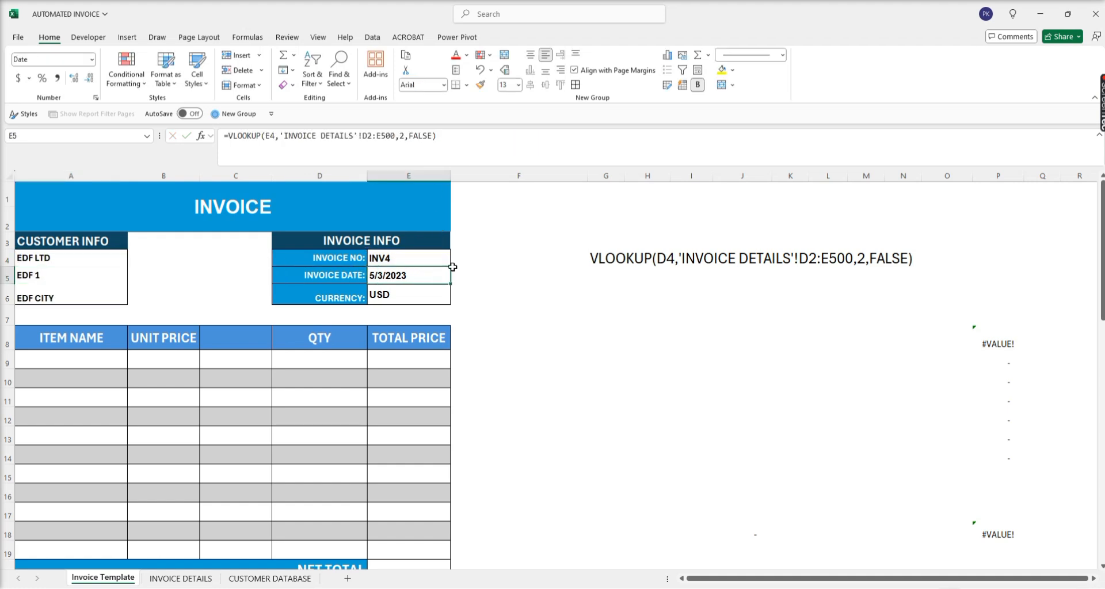
click(444, 262)
click(456, 261)
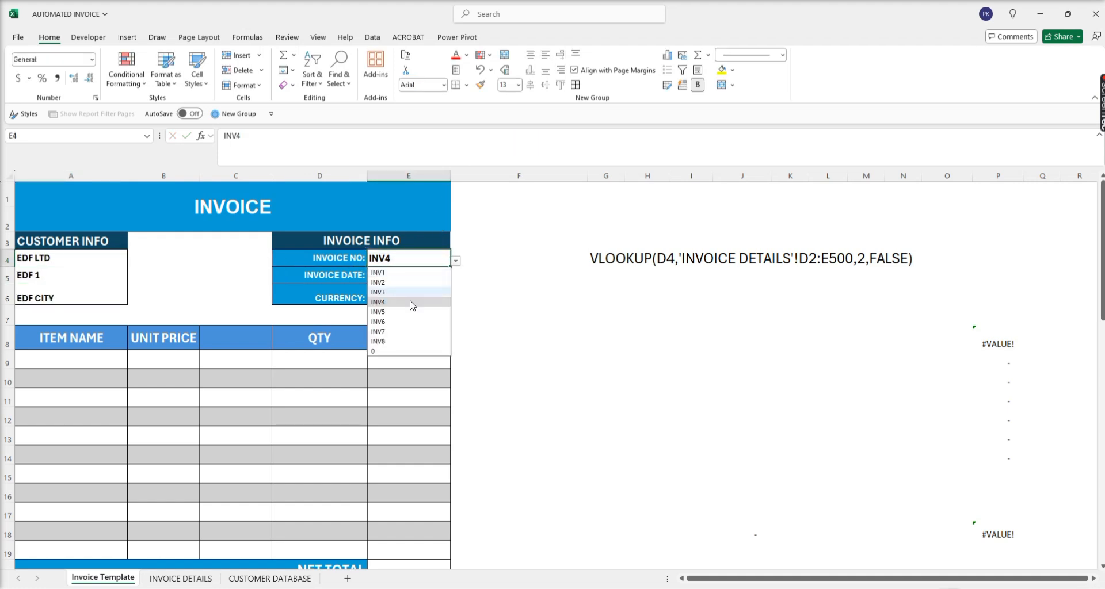
click(392, 324)
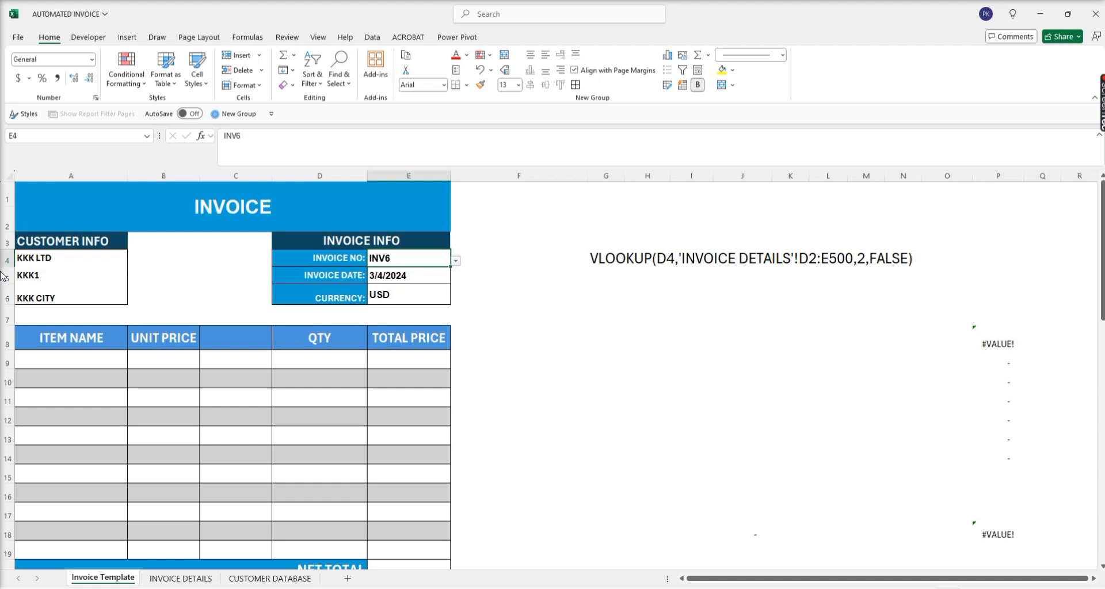
click(456, 262)
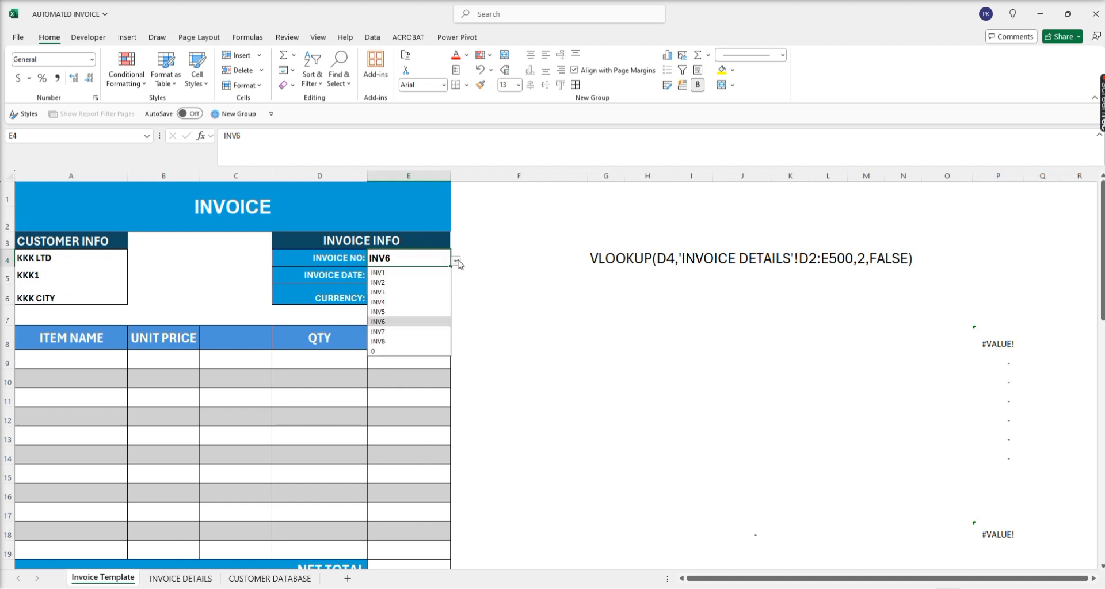
click(395, 341)
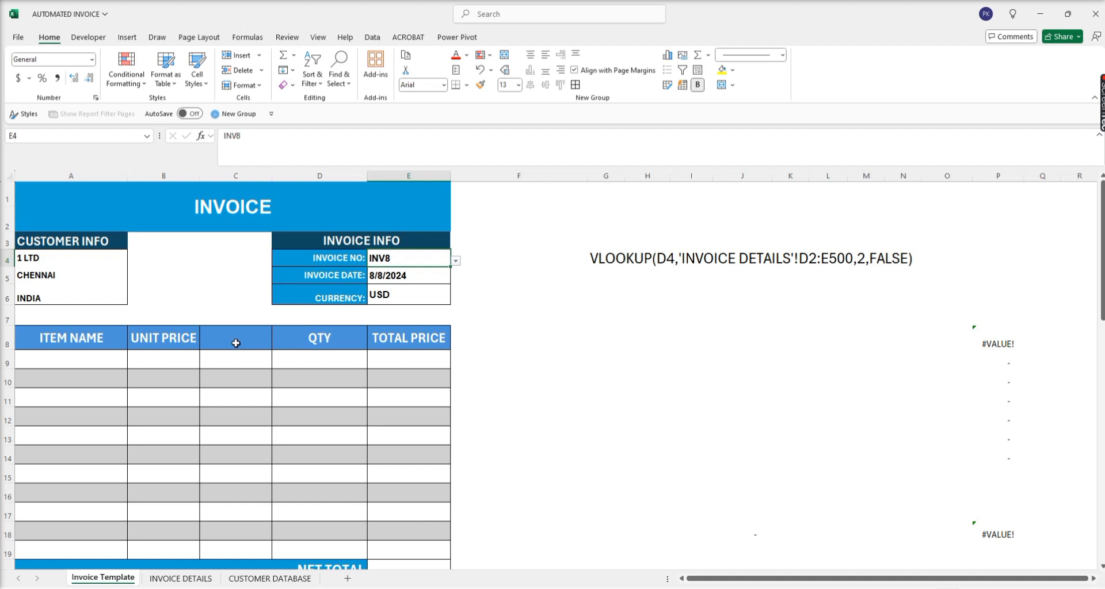
click(456, 262)
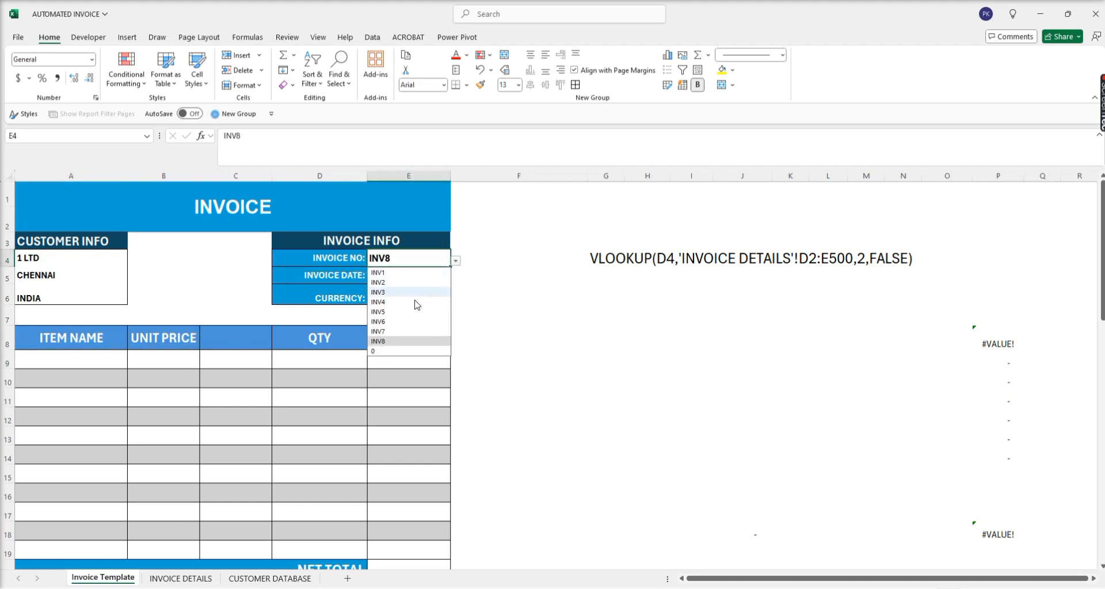
click(397, 329)
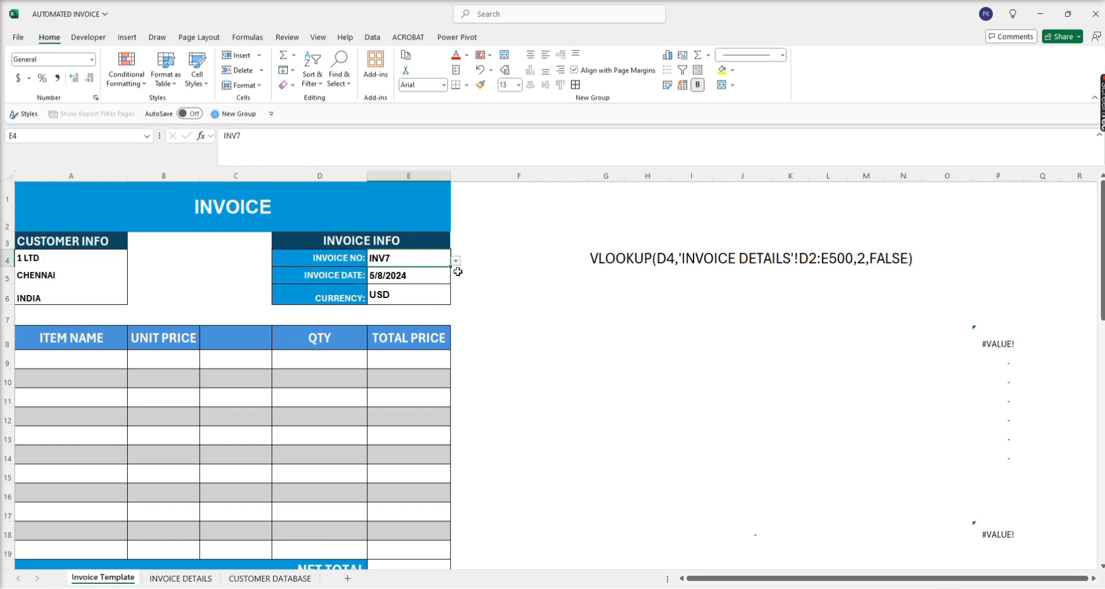
click(456, 262)
click(391, 309)
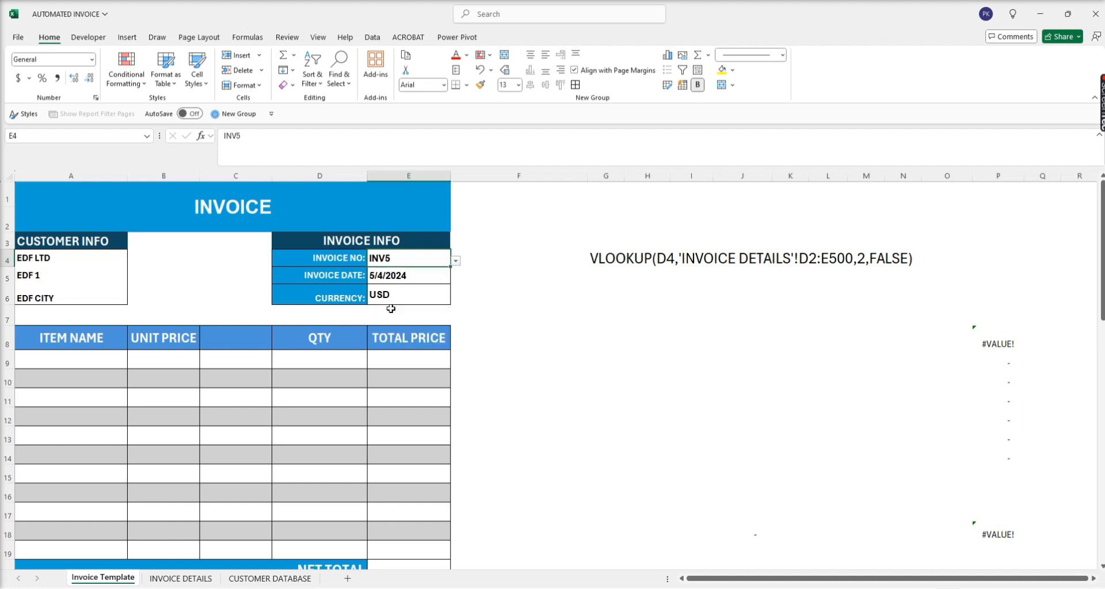
click(455, 262)
click(399, 331)
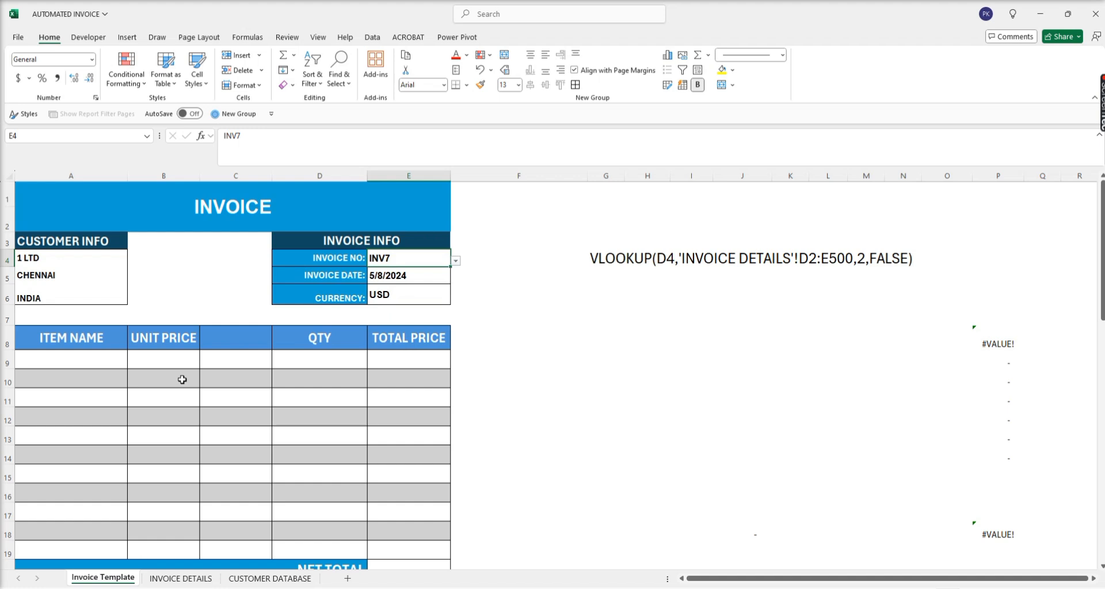
- Begin a FILTER formula in A9, the first row under ITEM NAME
click(109, 359)
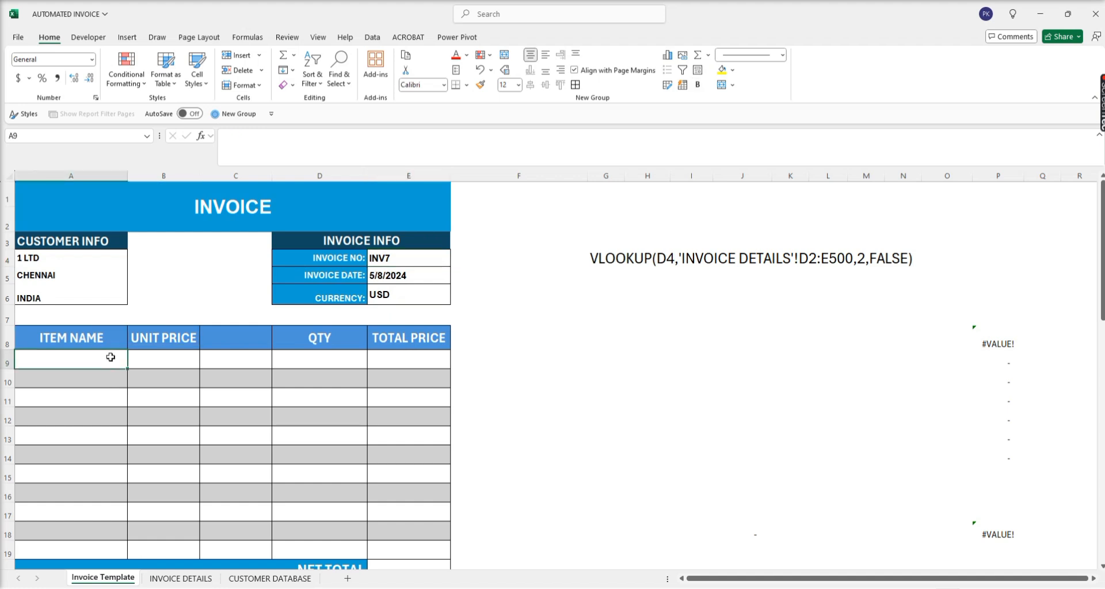
text(=v)
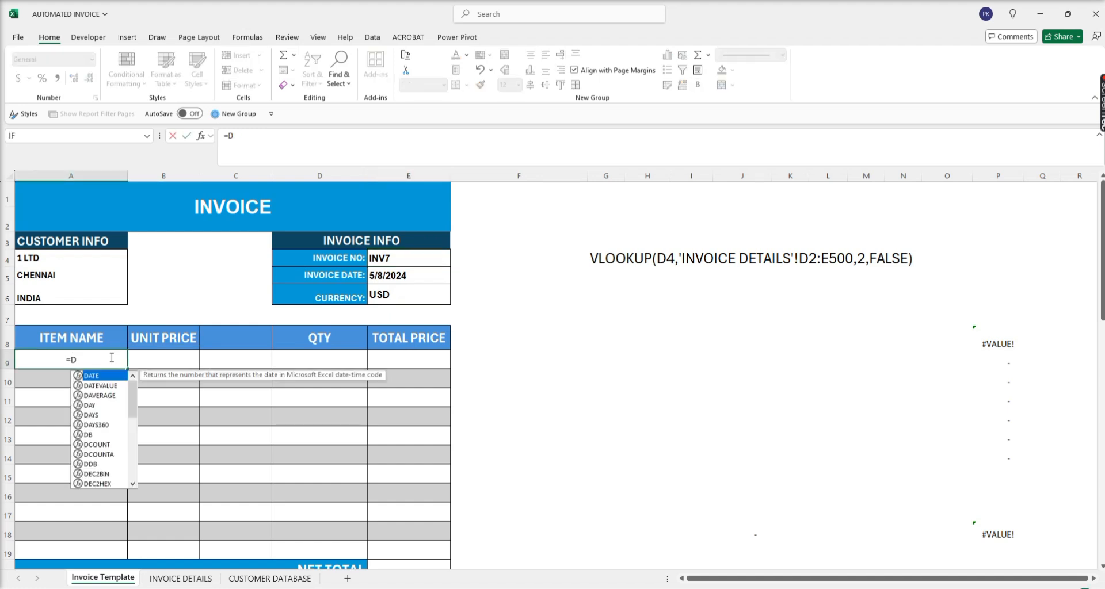
key(BackSpace)
text(FILTER)
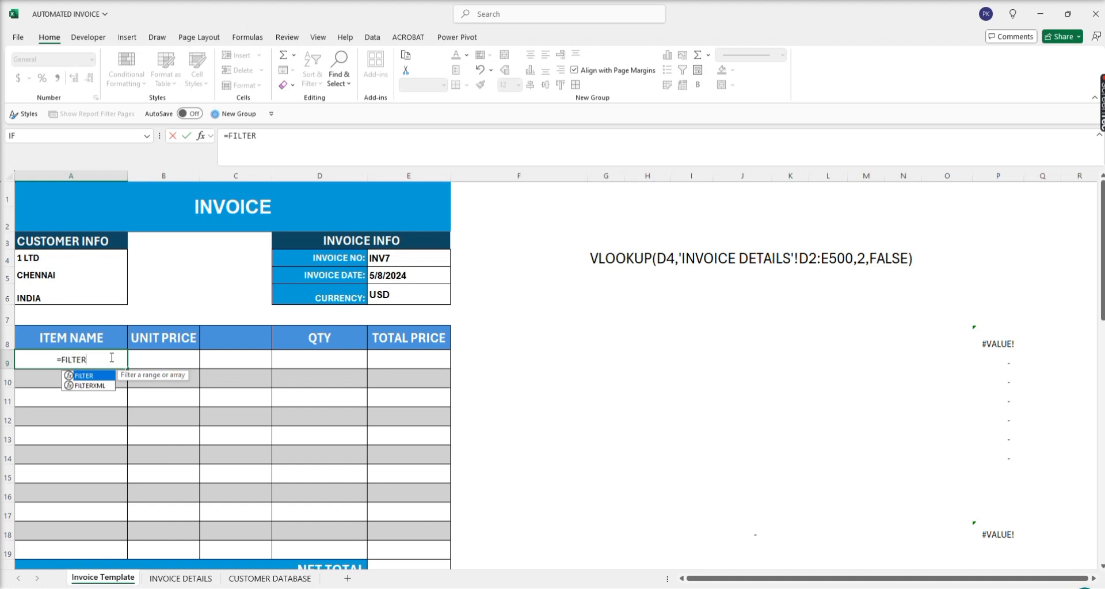
text(()
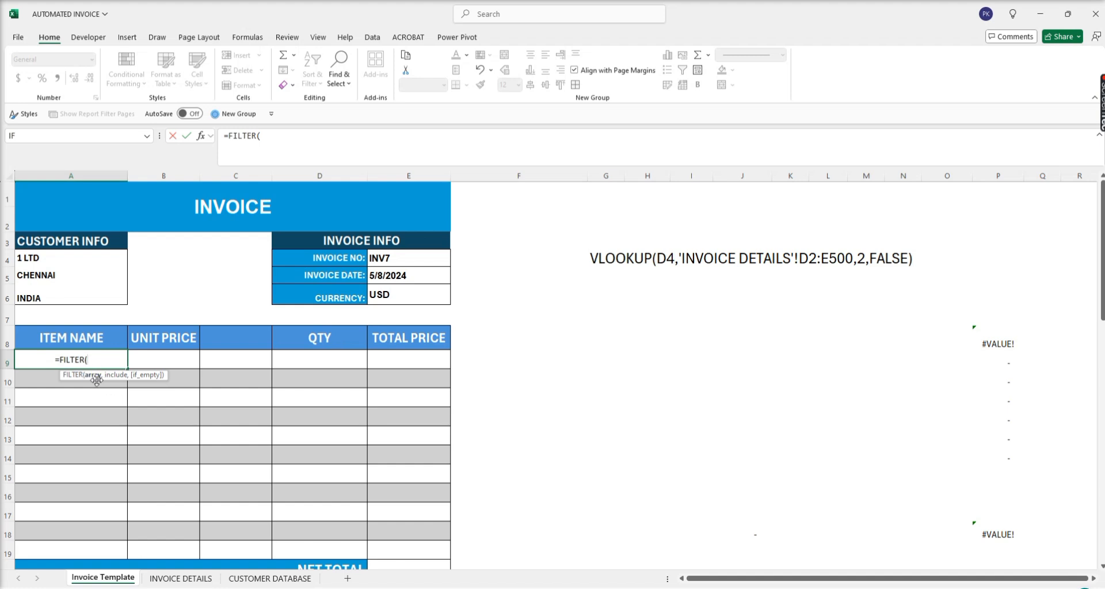
- Set the FILTER array to F2:I500 on the INVOICE DETAILS sheet and continue to the include argument
click(194, 577)
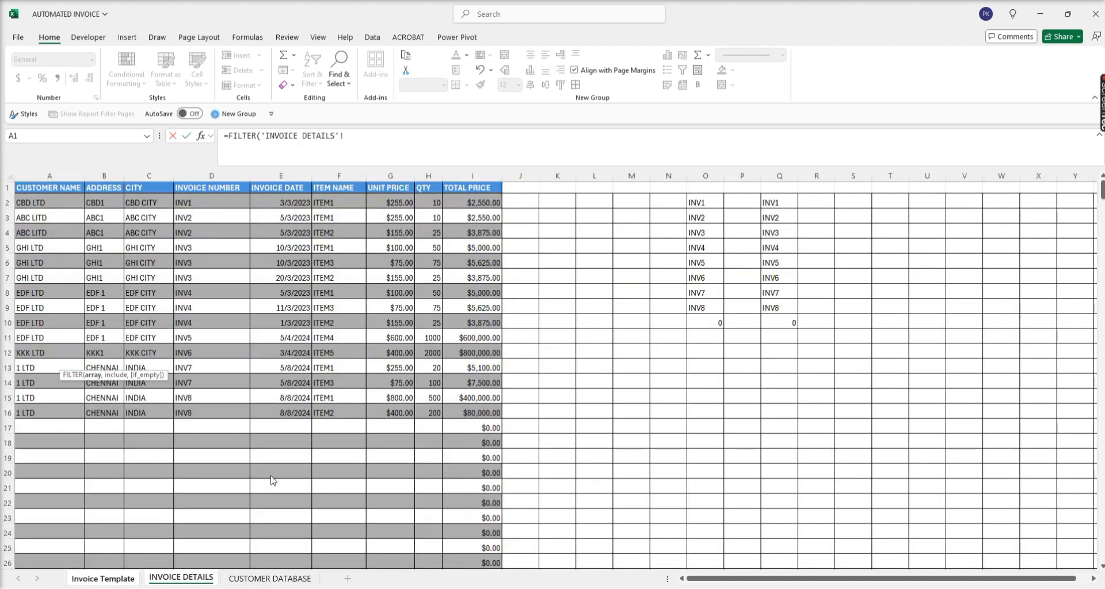
click(325, 203)
drag(337, 204, 473, 413)
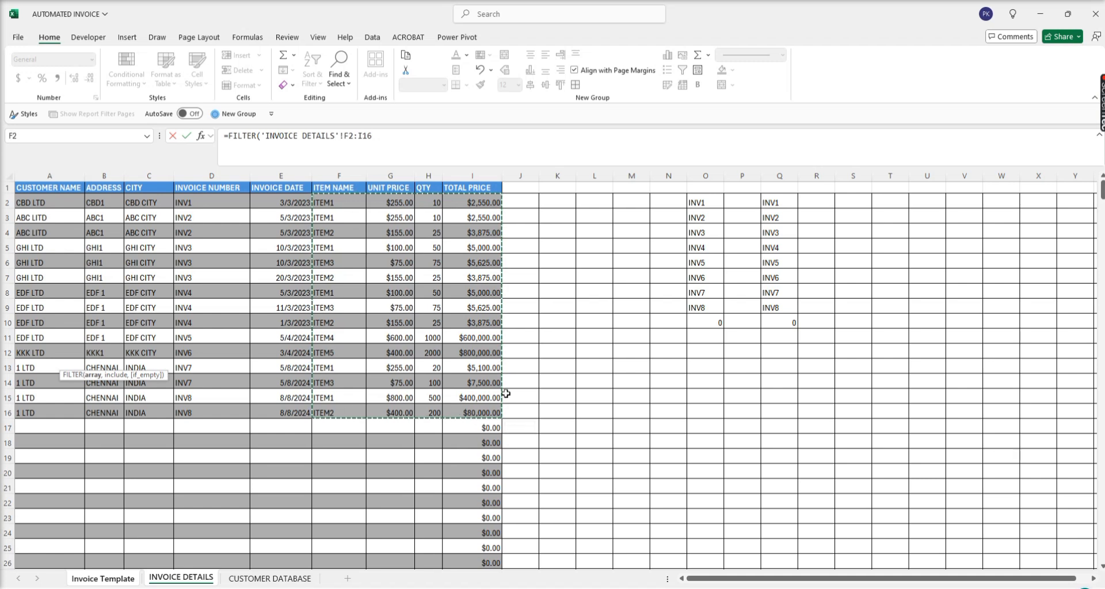
click(400, 144)
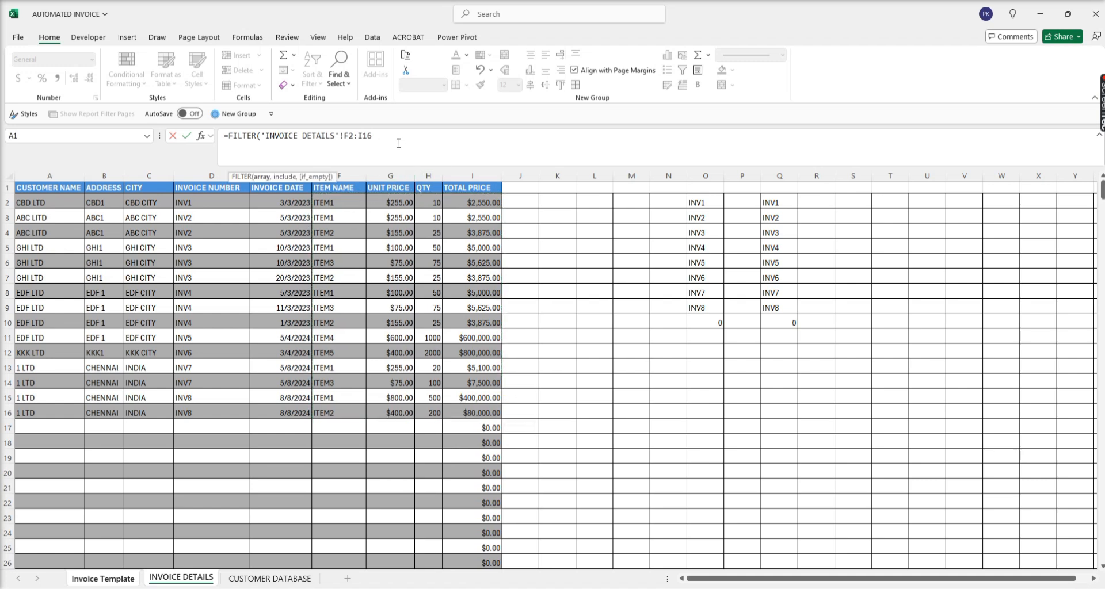
key(BackSpace)
key(BackSpace)
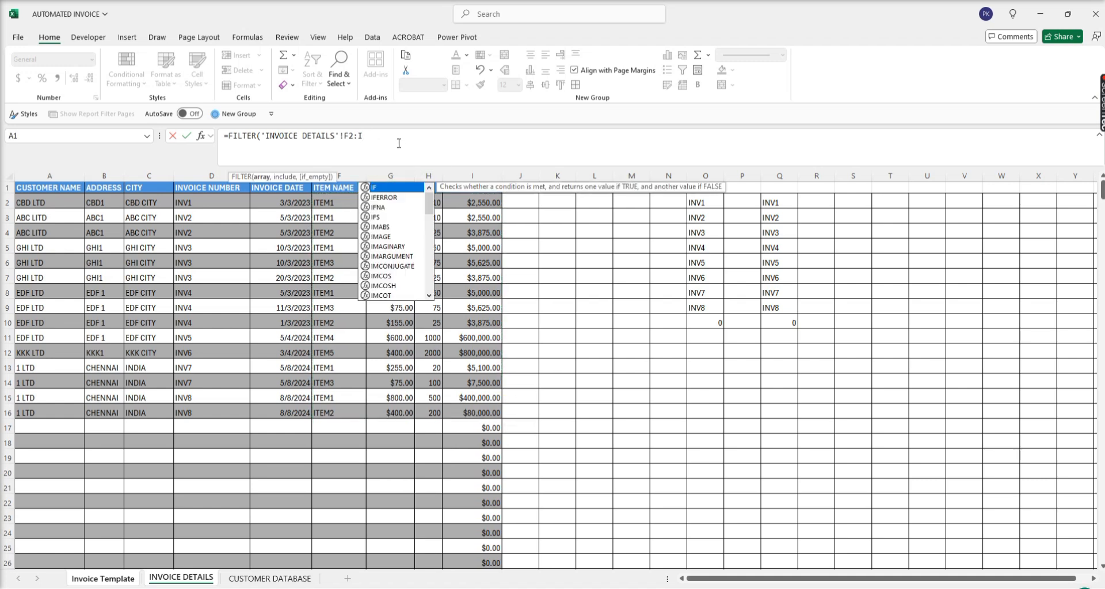
text(5)
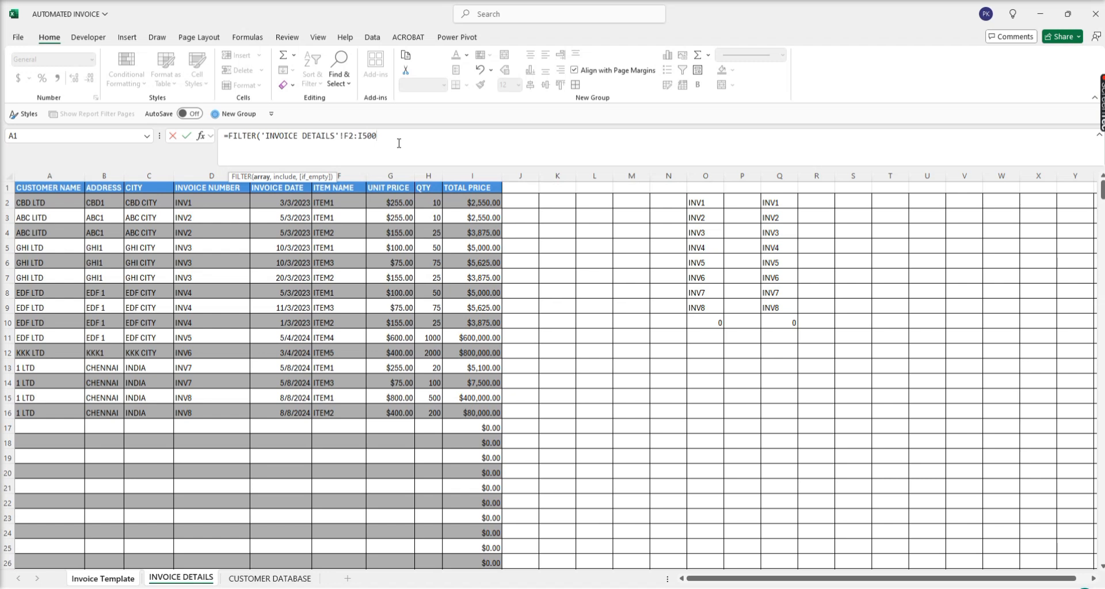
text(00,)
- Complete the FILTER in A9 with include 'INVOICE DETAILS'!D2:D500 equal to the invoice number in E4 and an empty string for if_empty
click(211, 201)
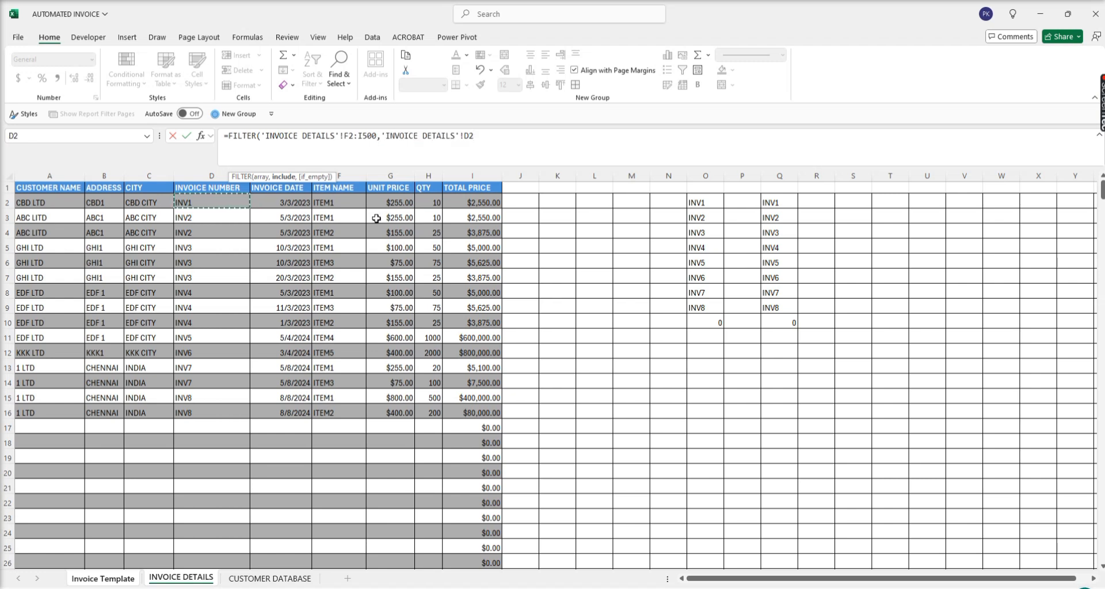
text(:D500=)
click(103, 579)
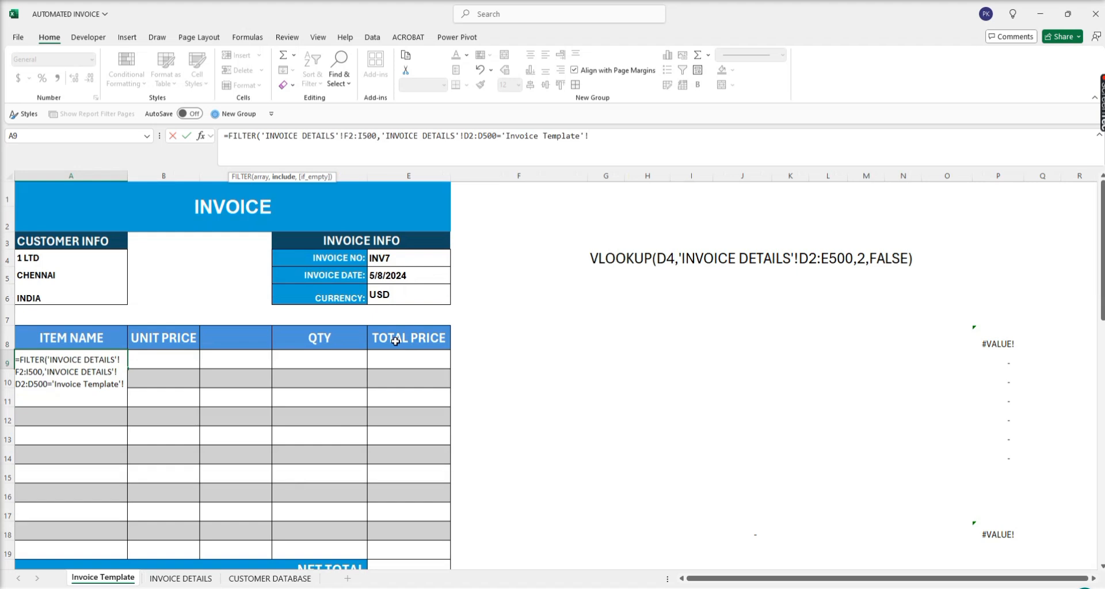
click(392, 261)
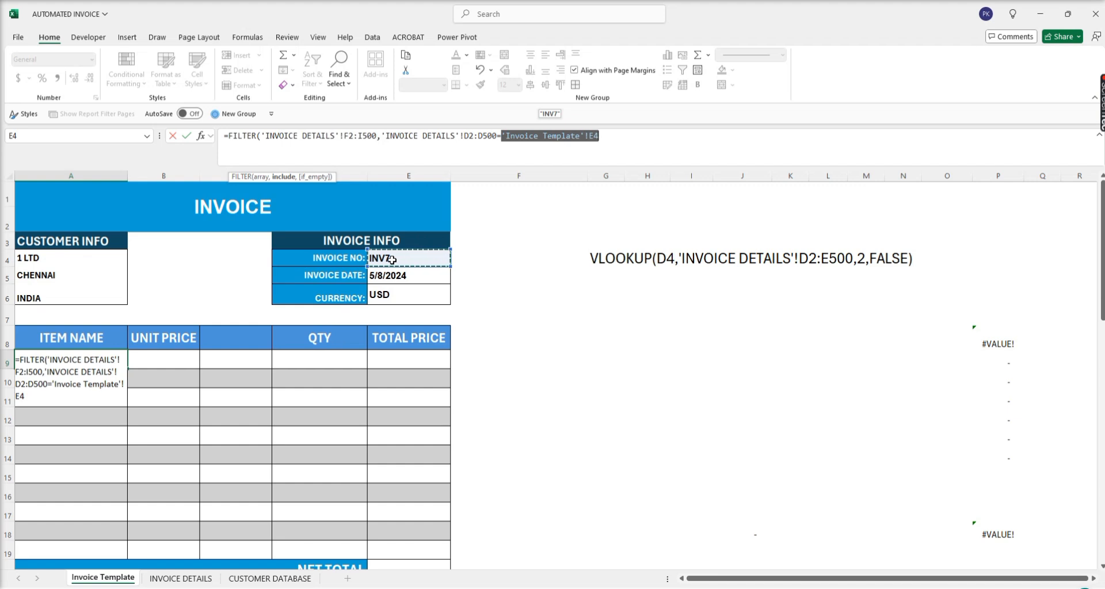
text(,)
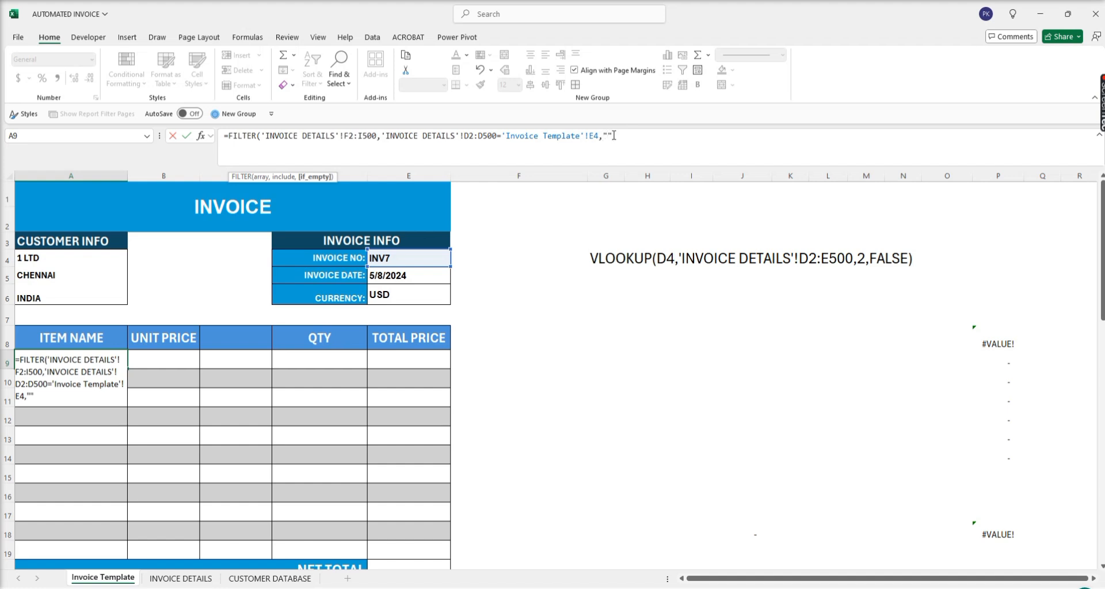
text())
key(Return)
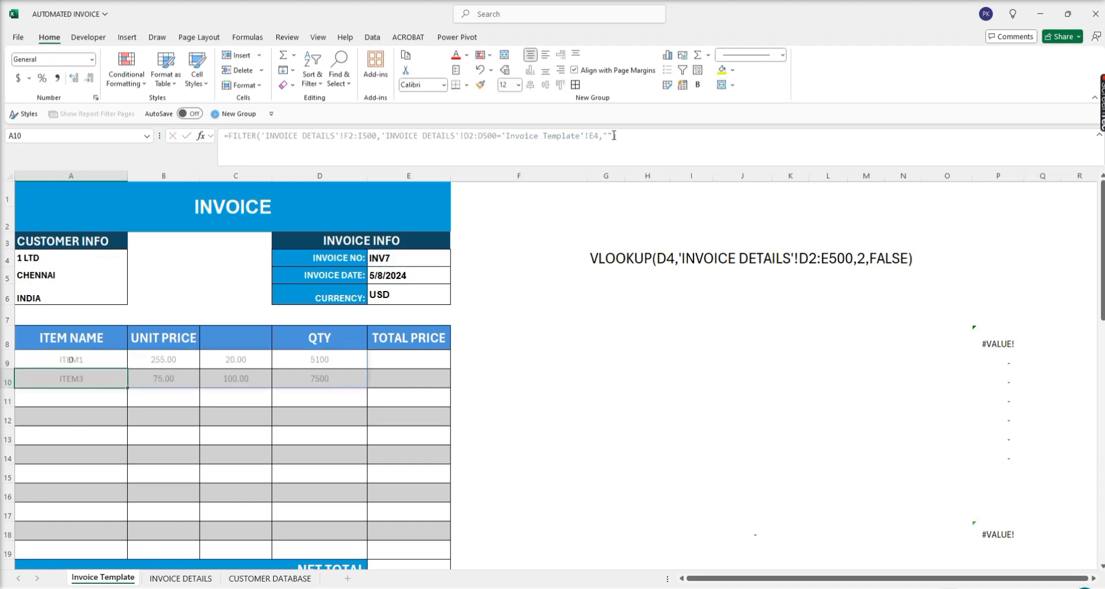
- Examine which columns the filtered values in row 9 fall under and compare them with the column order on the INVOICE DETAILS sheet
click(412, 359)
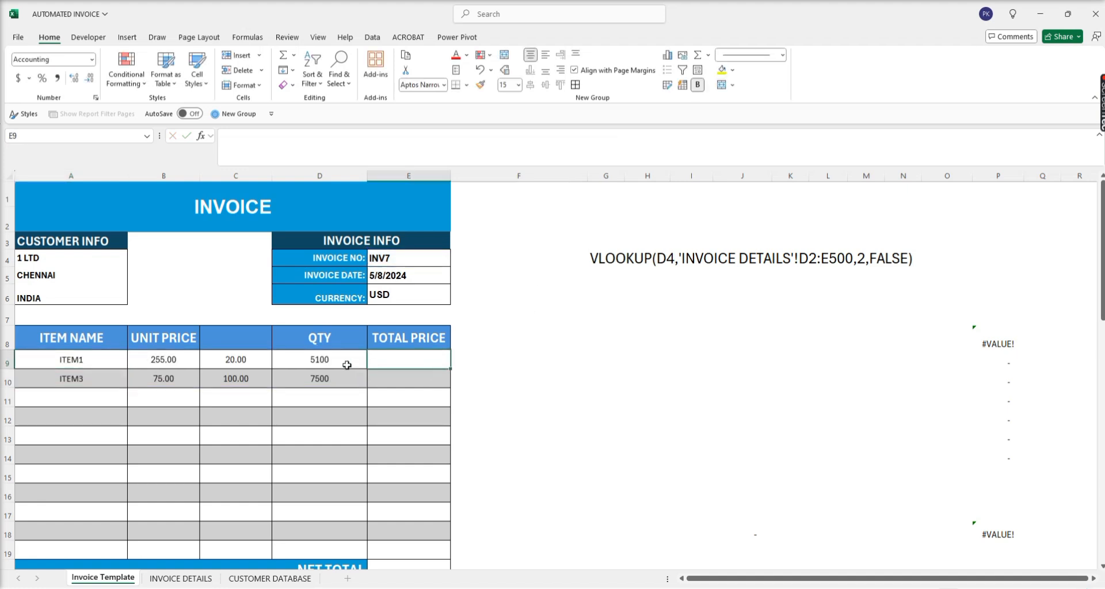
click(162, 363)
click(95, 366)
click(170, 360)
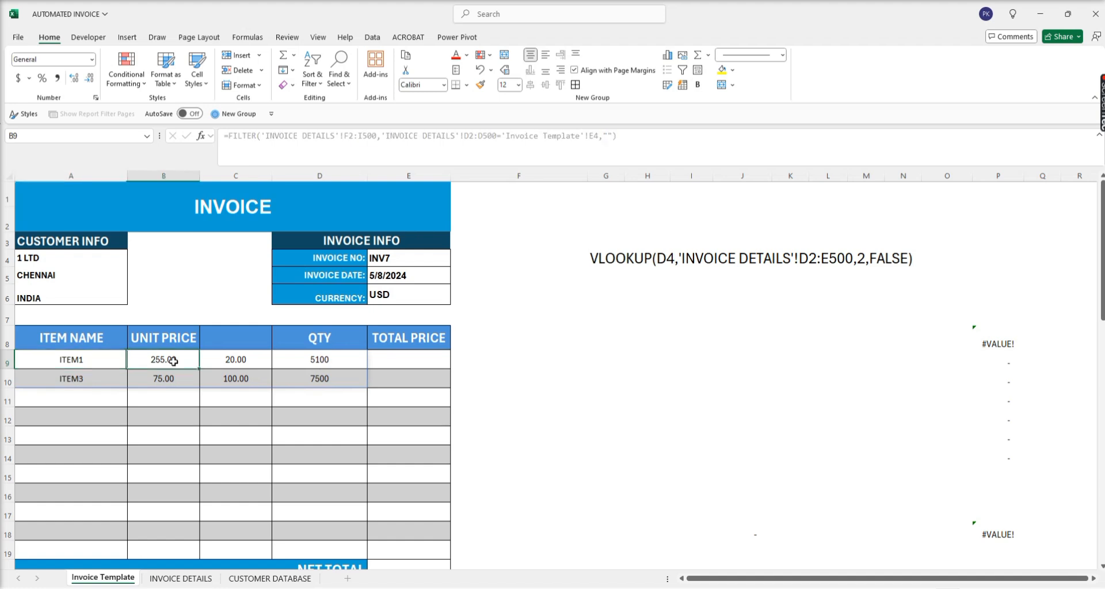
click(259, 359)
click(314, 359)
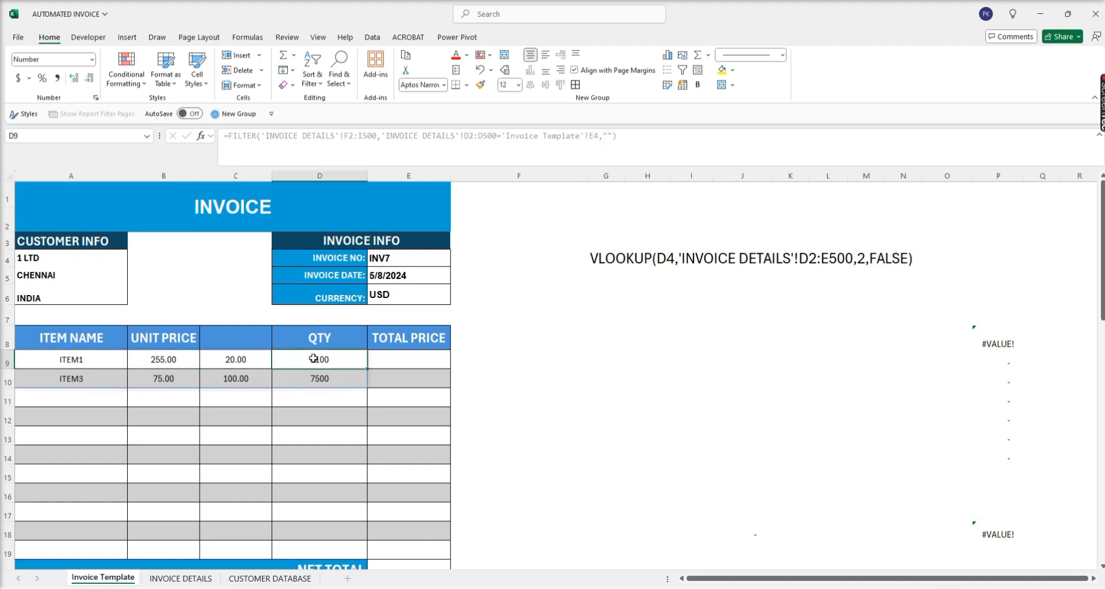
click(403, 357)
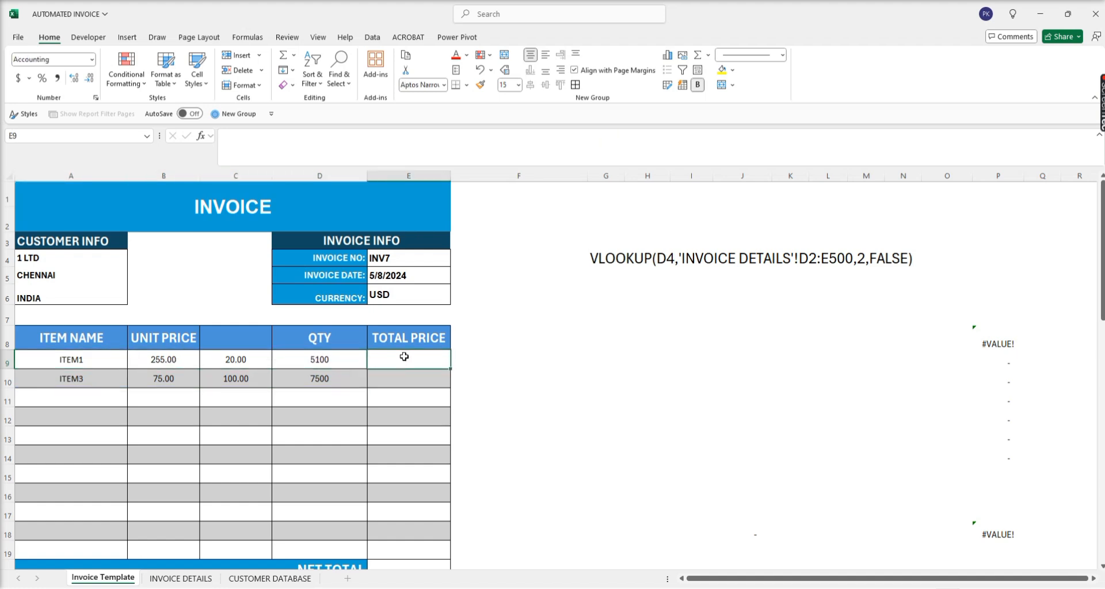
click(328, 361)
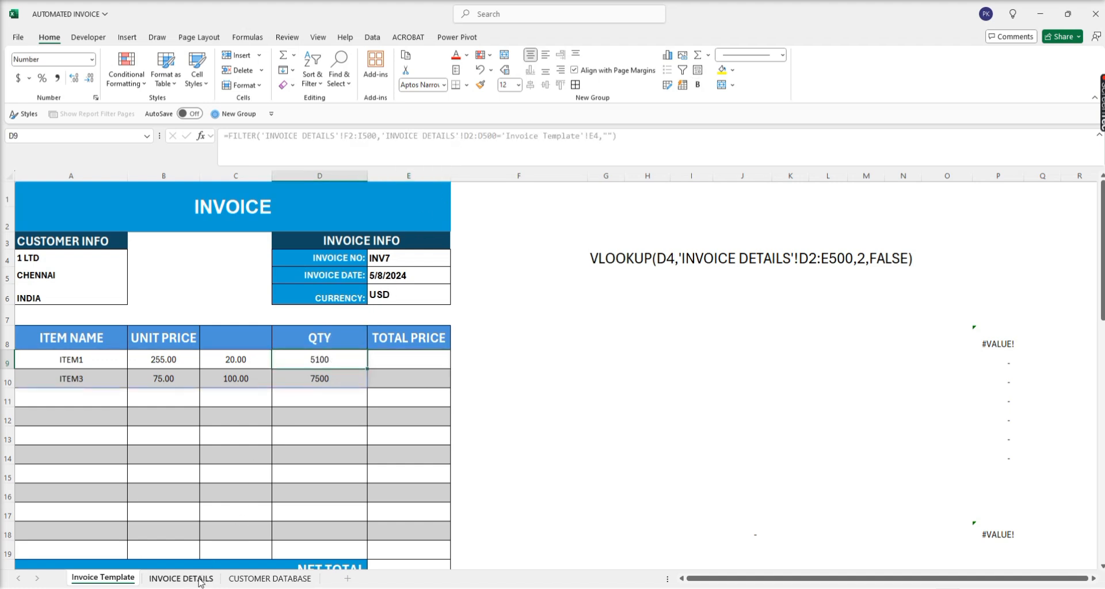
click(181, 578)
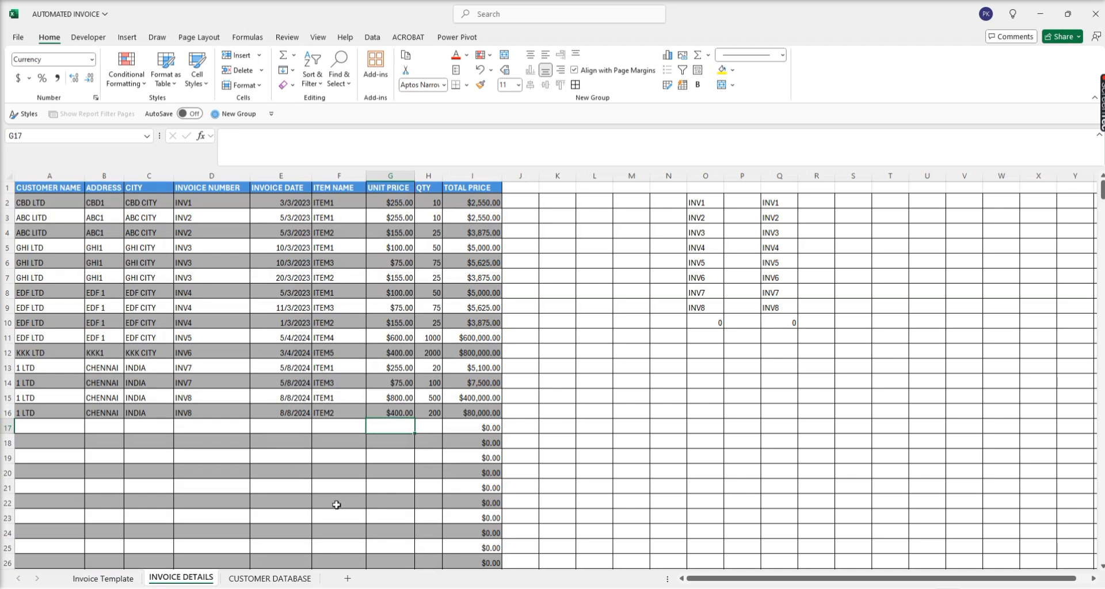
click(122, 577)
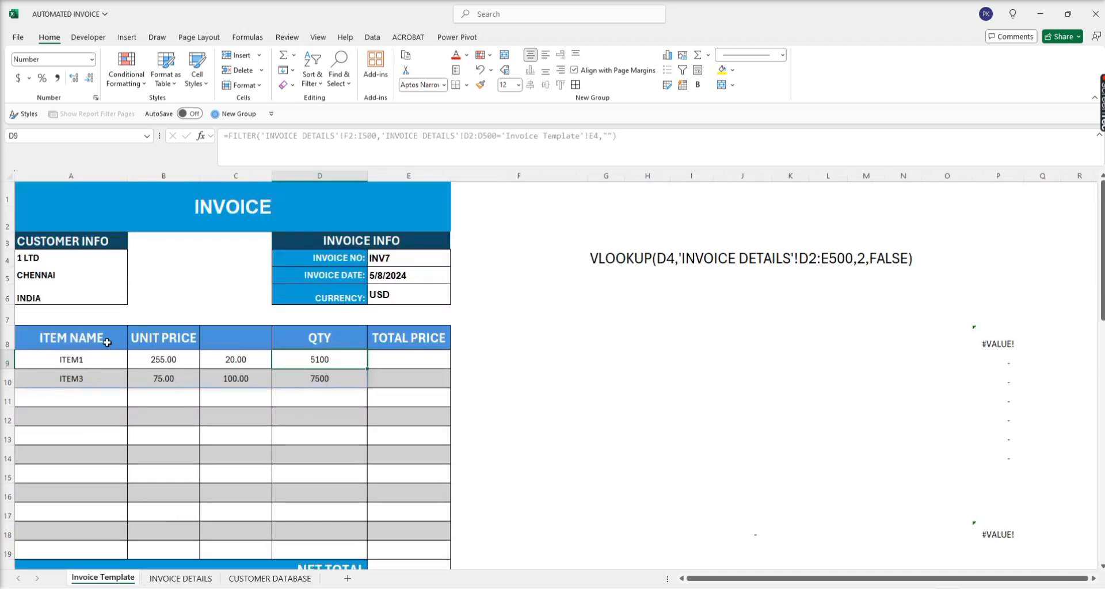
click(90, 359)
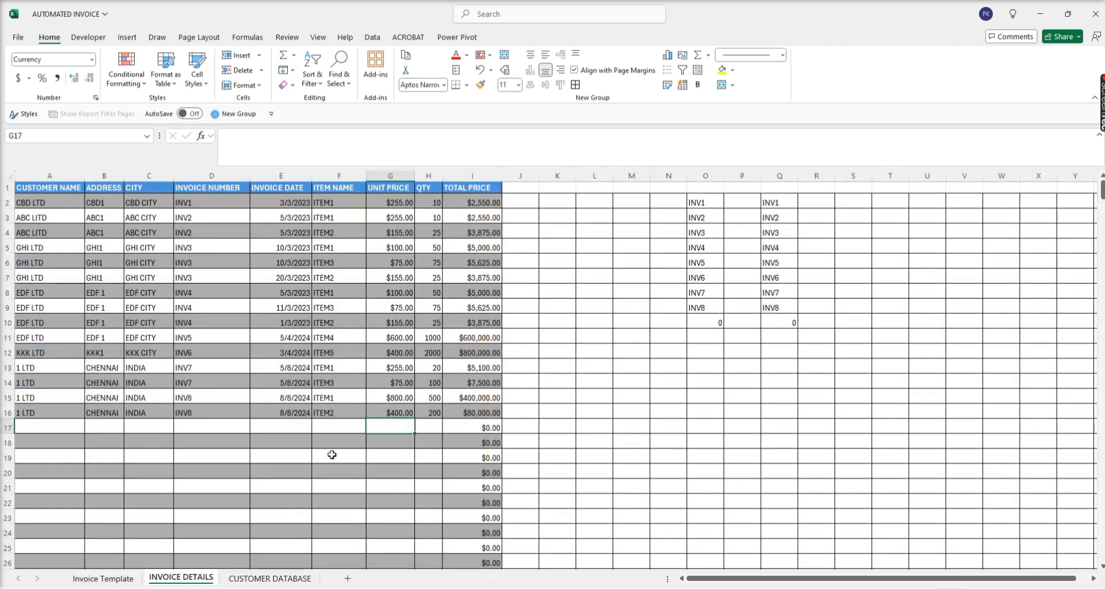
click(190, 579)
click(103, 579)
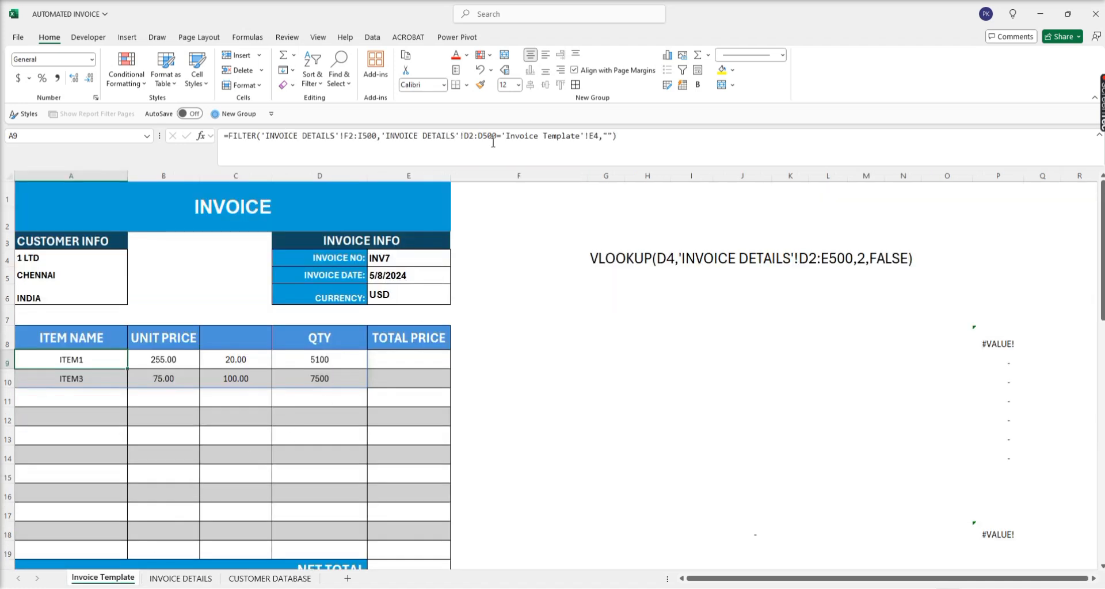
- Change the array range of the FILTER formula in A9 to F2:H500
click(363, 135)
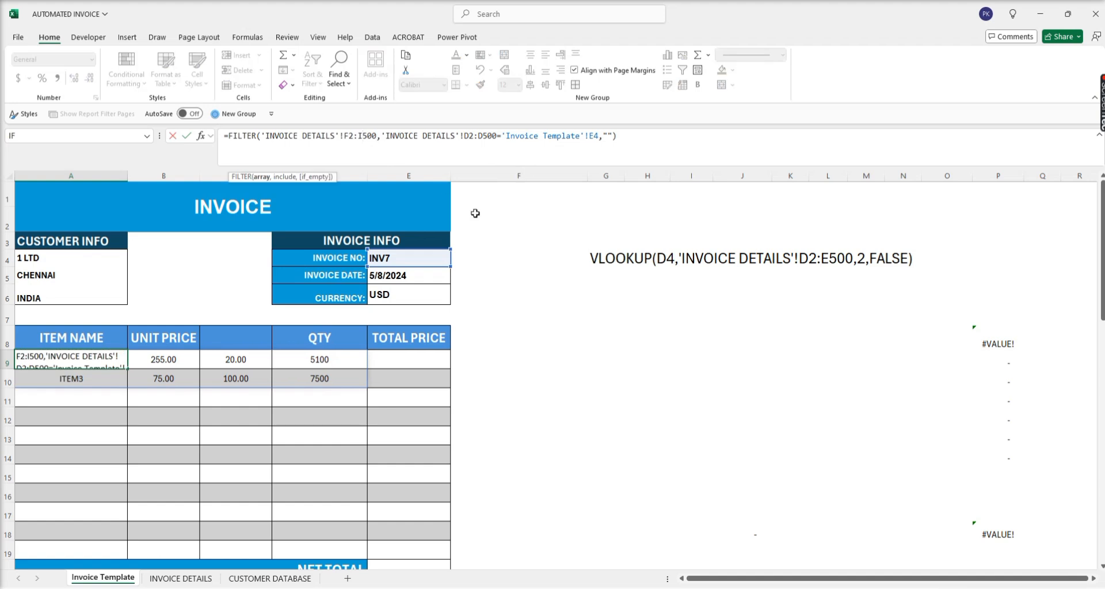
key(Delete)
text(H)
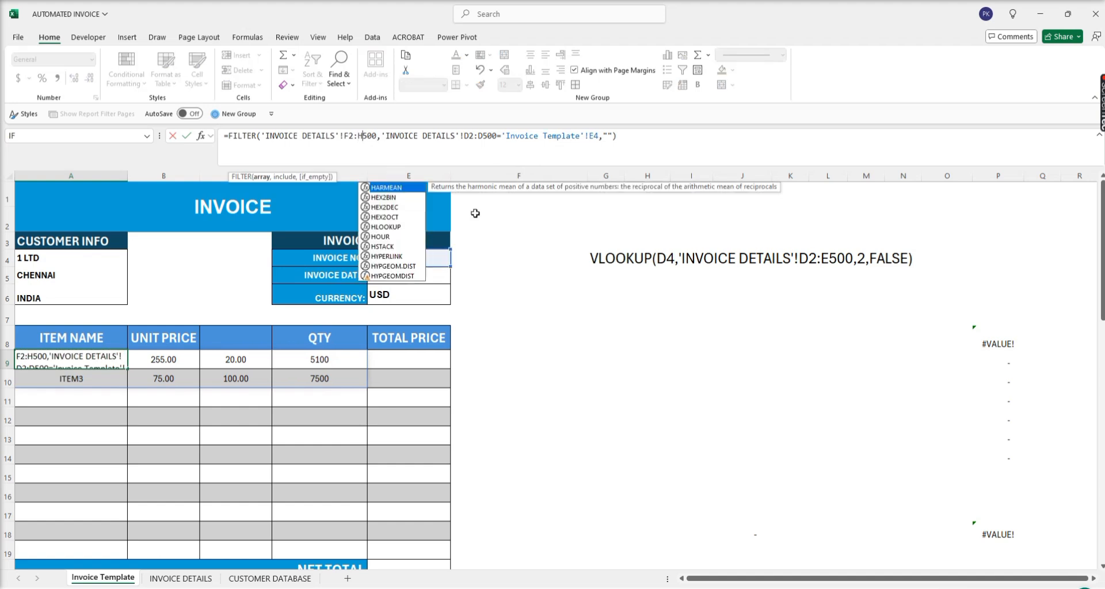
key(Return)
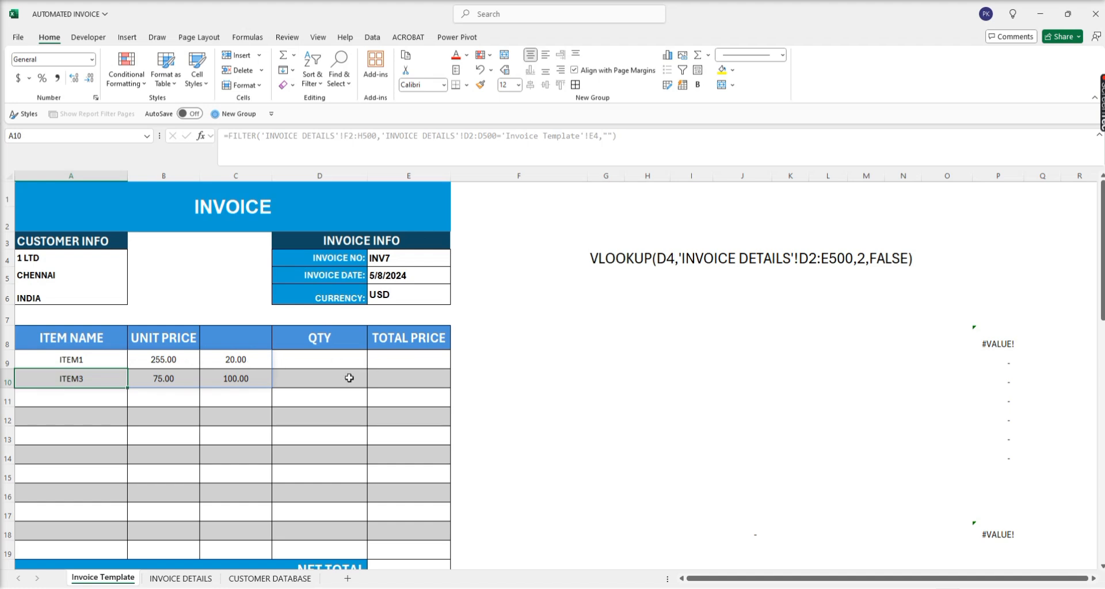
- Delete the unlabelled column C between UNIT PRICE and QTY on the Invoice Template sheet
click(236, 177)
right_click(239, 177)
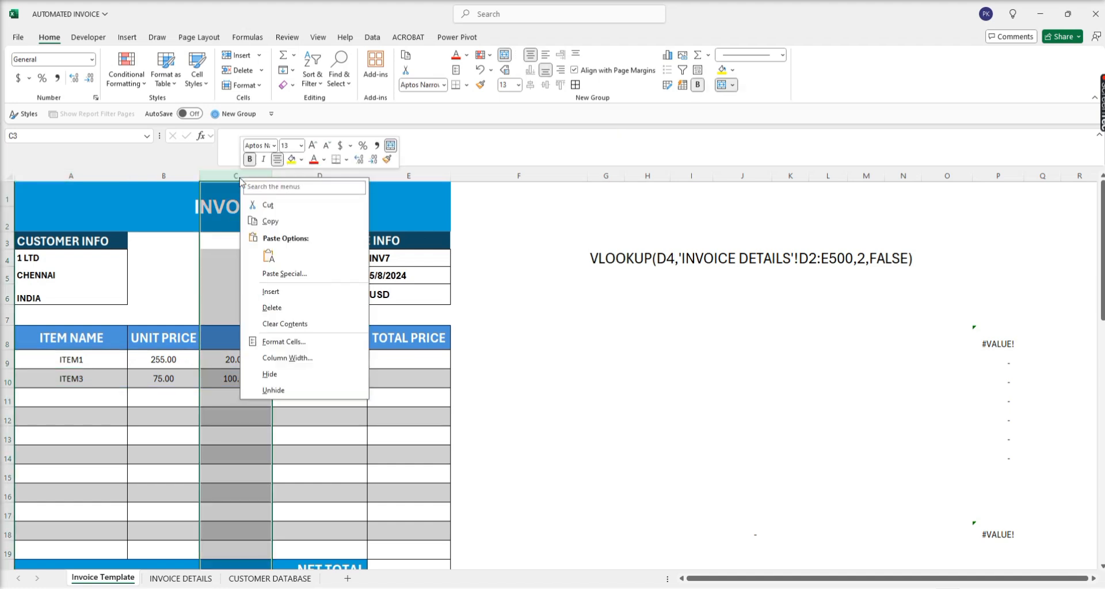
click(289, 308)
click(280, 417)
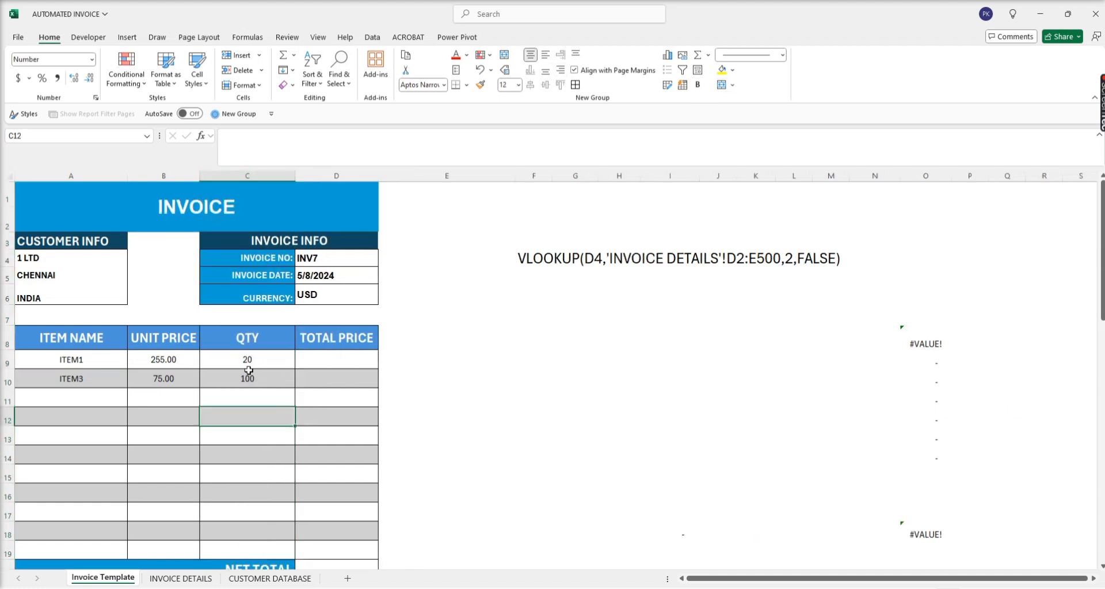
- Set the array range of the FILTER formula in A9 to F2:I500 so the TOTAL PRICE column is filled as well
click(347, 356)
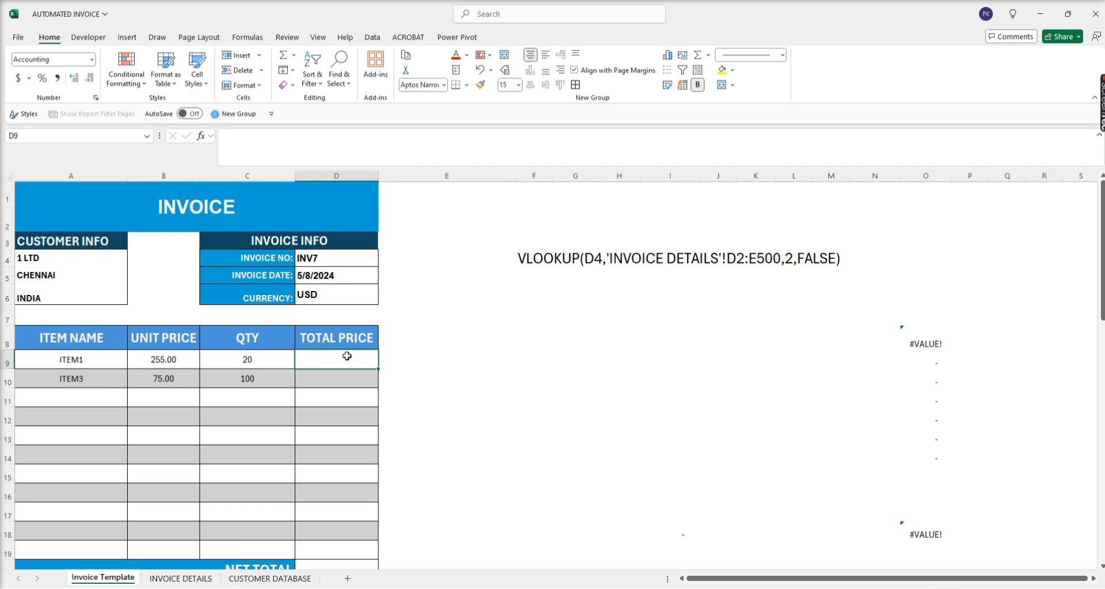
click(84, 363)
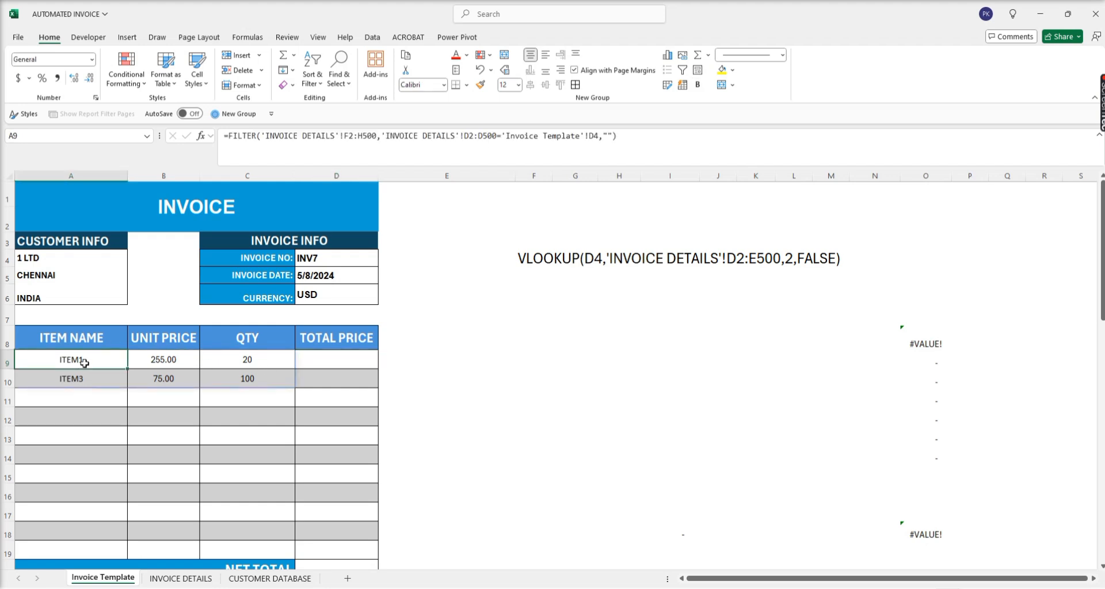
click(365, 136)
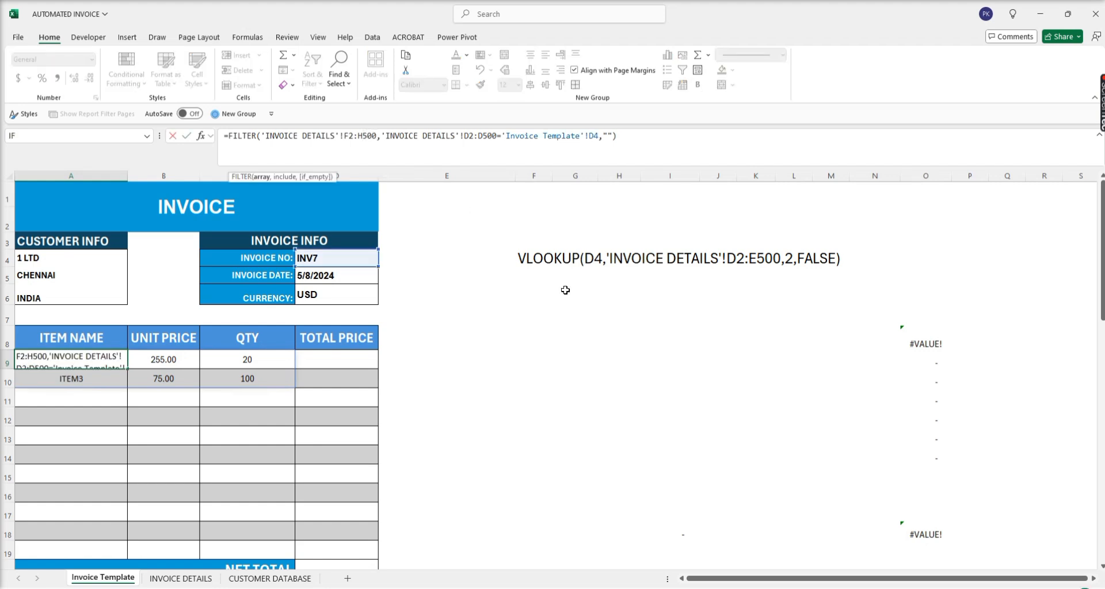
key(BackSpace)
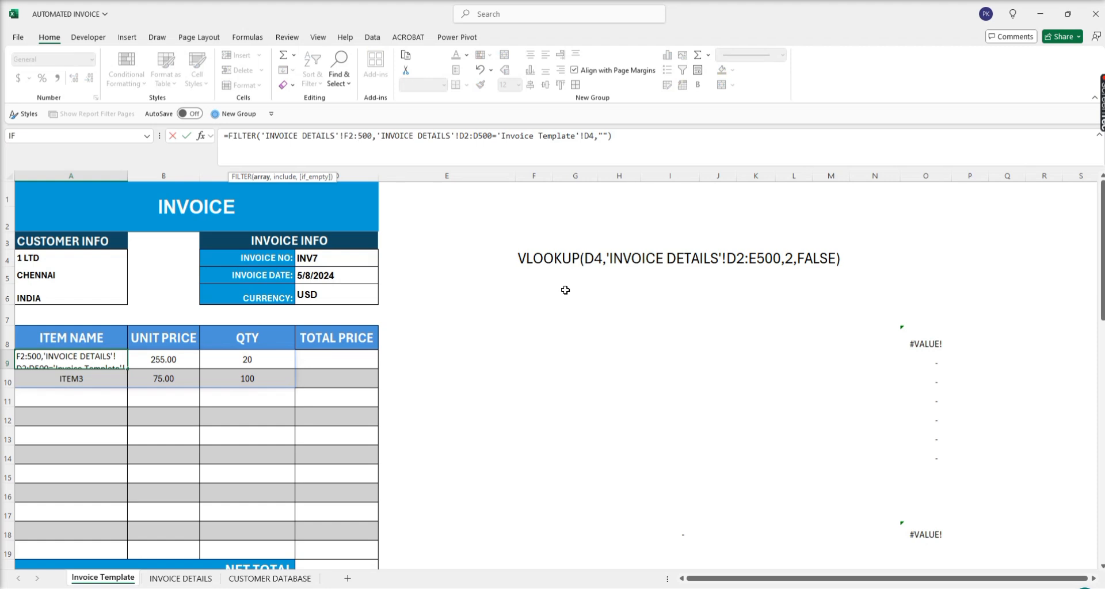
text(I)
key(Return)
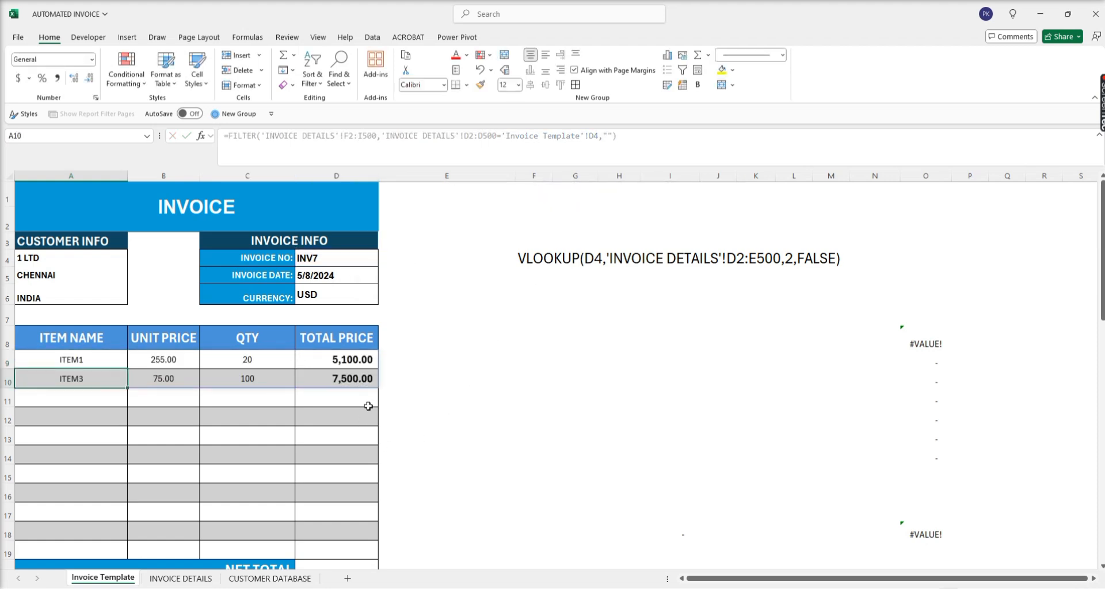
- Calculate the NET TOTAL in D20 with a SUM of the total prices in D9:D19
scroll(368, 406, down, 1)
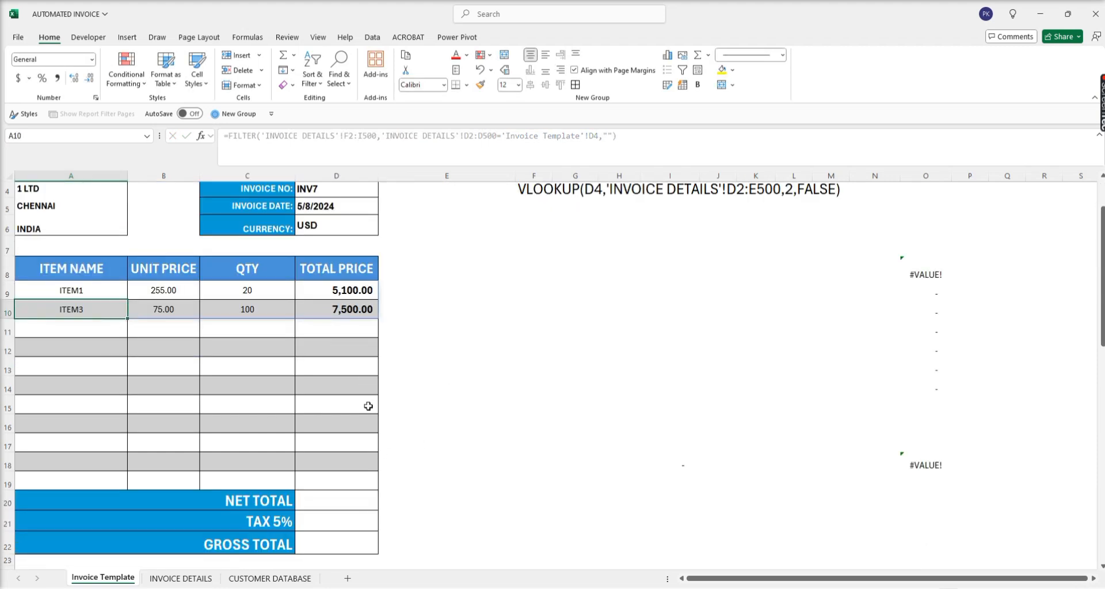
click(369, 295)
click(337, 502)
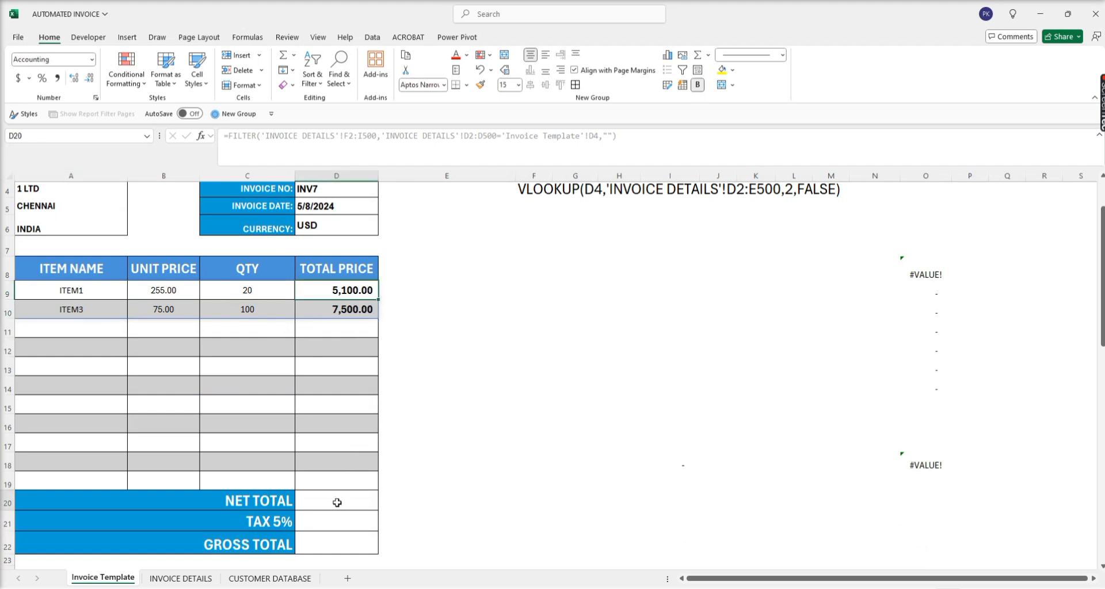
text(=S)
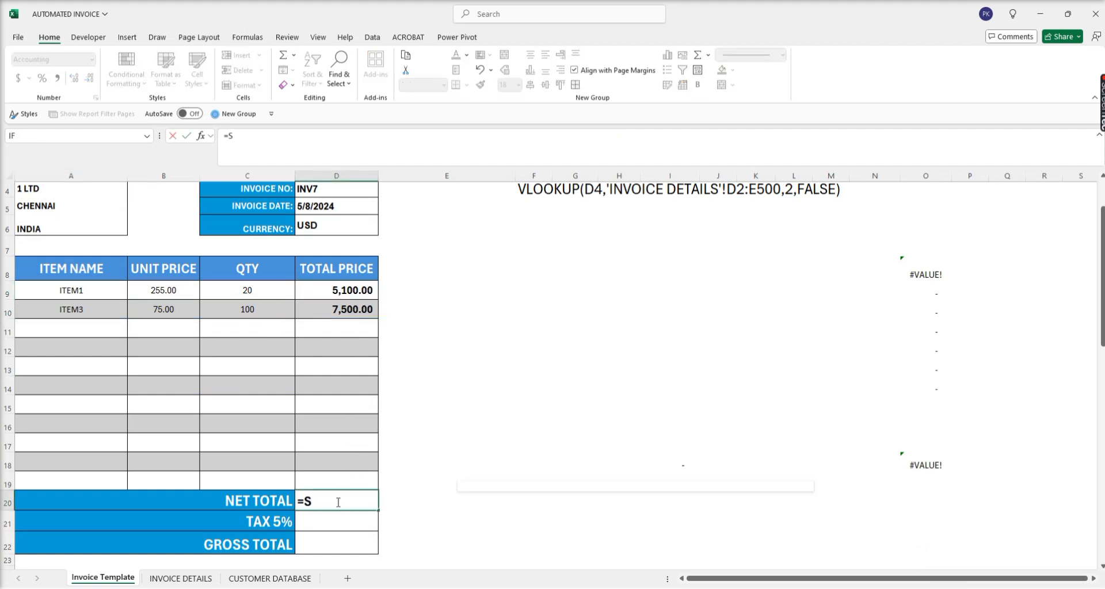
text(UM()
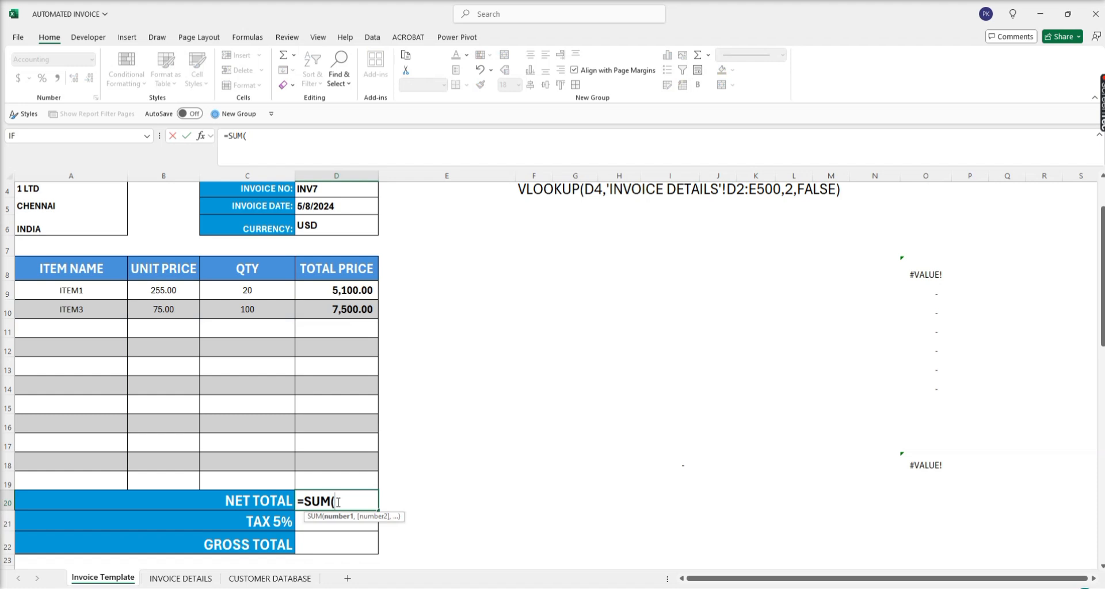
drag(352, 290, 357, 477)
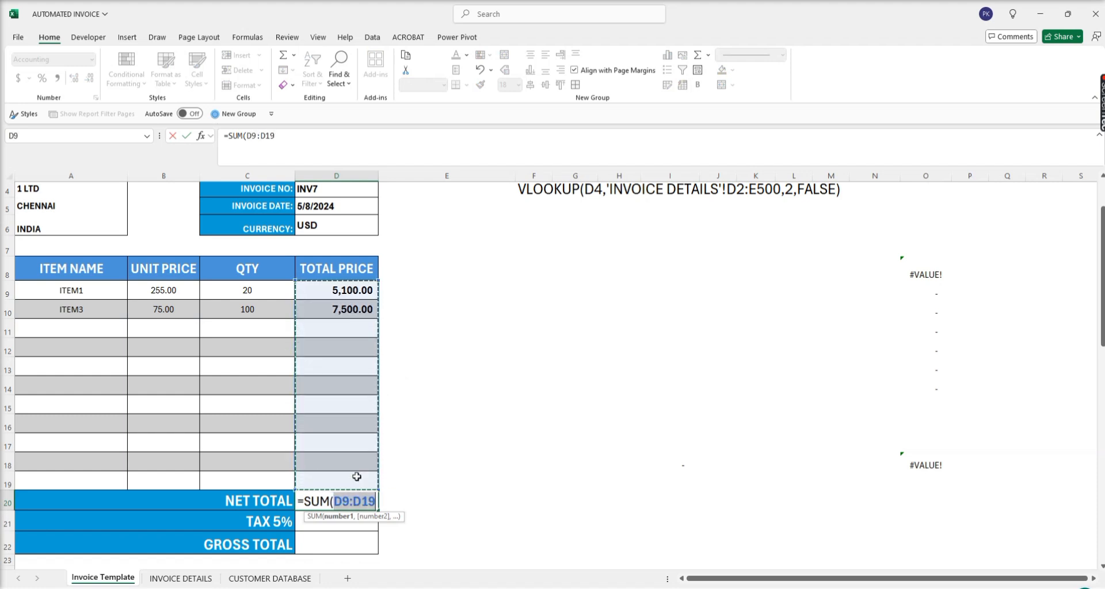
key(Return)
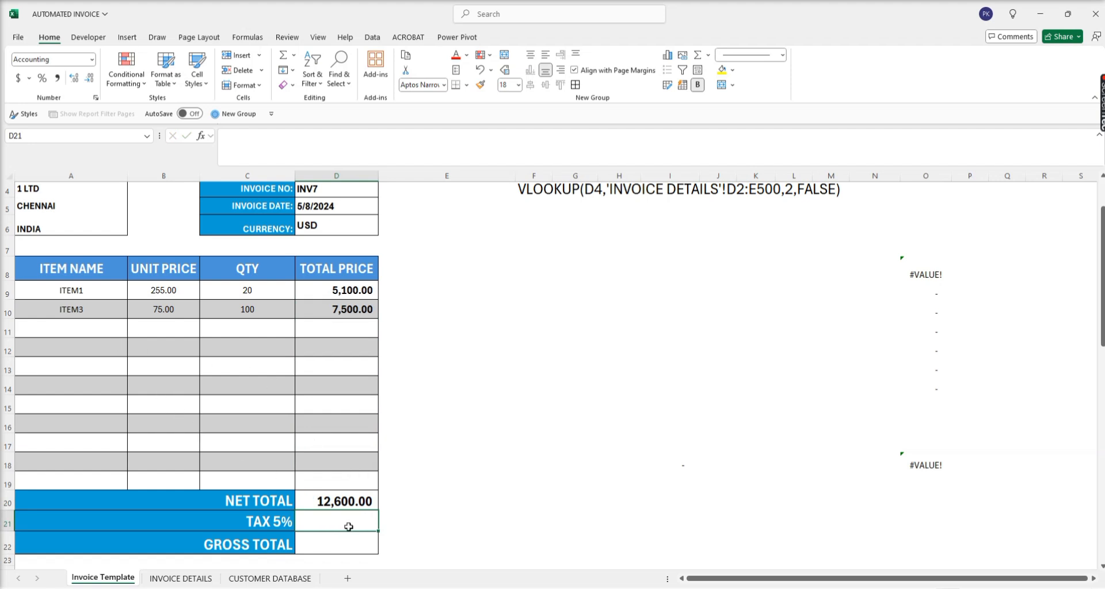
- Calculate the TAX 5% amount in D21 with the formula =D20*5%
text(=)
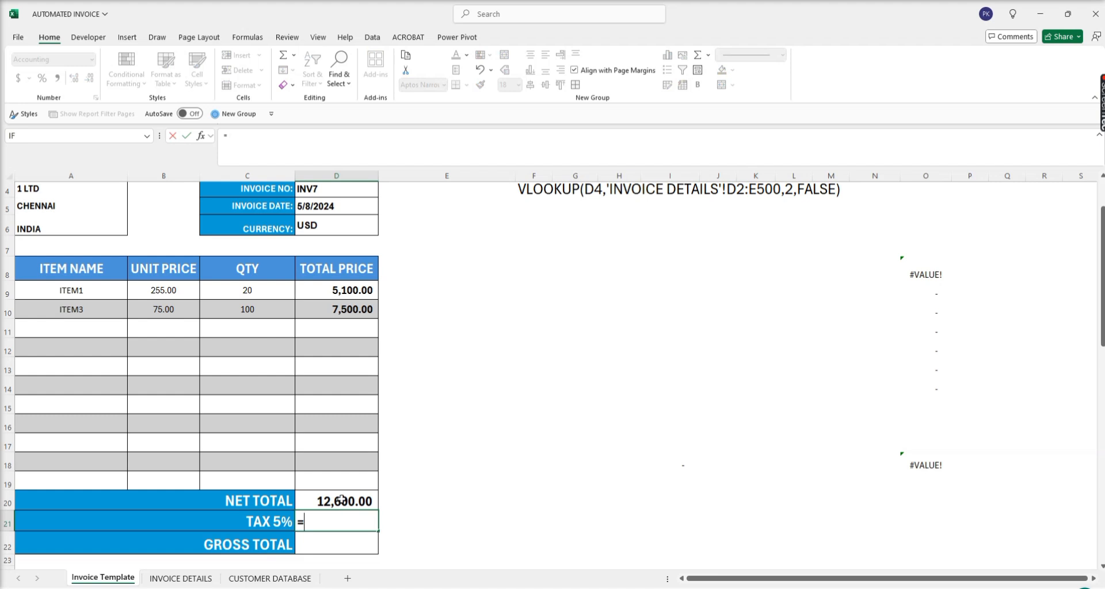
click(342, 499)
text(*)
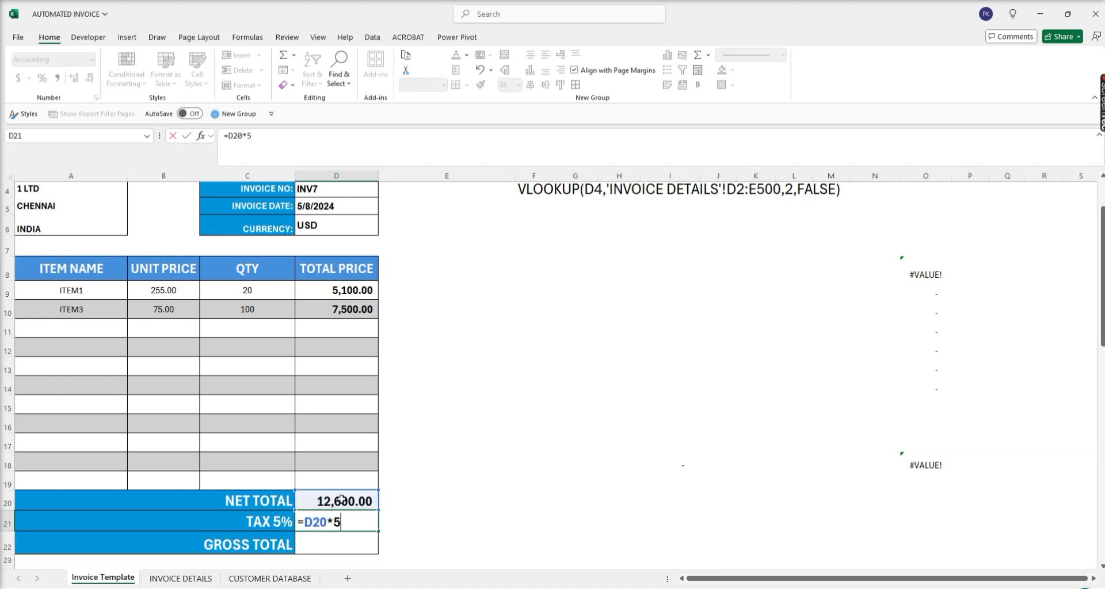
text(5%)
key(Return)
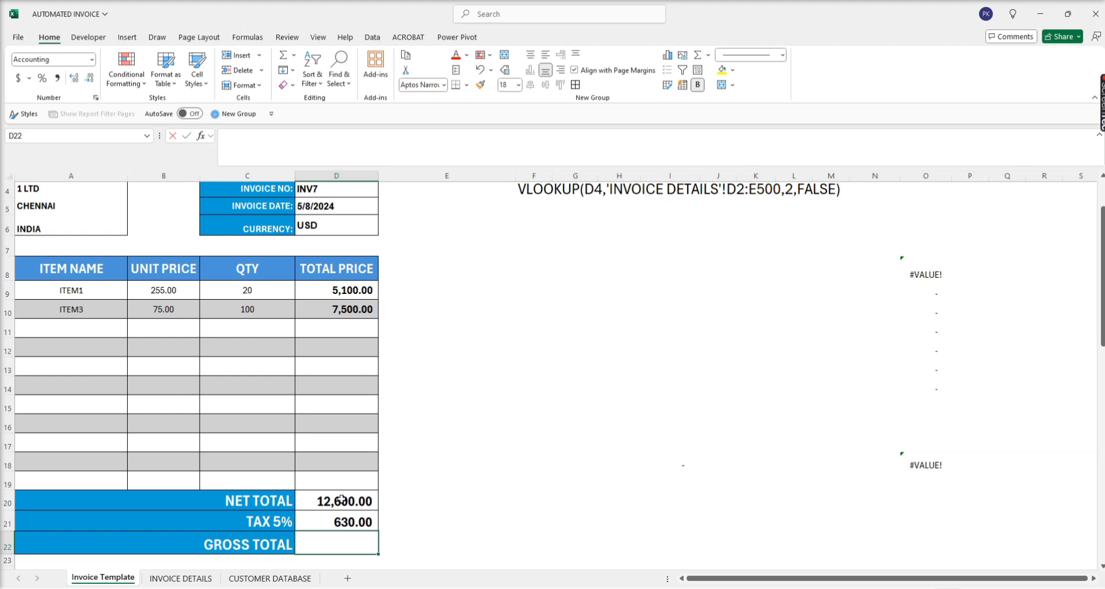
- Calculate the GROSS TOTAL in D22 with the formula =D20+D21
text(=)
click(342, 500)
text(+)
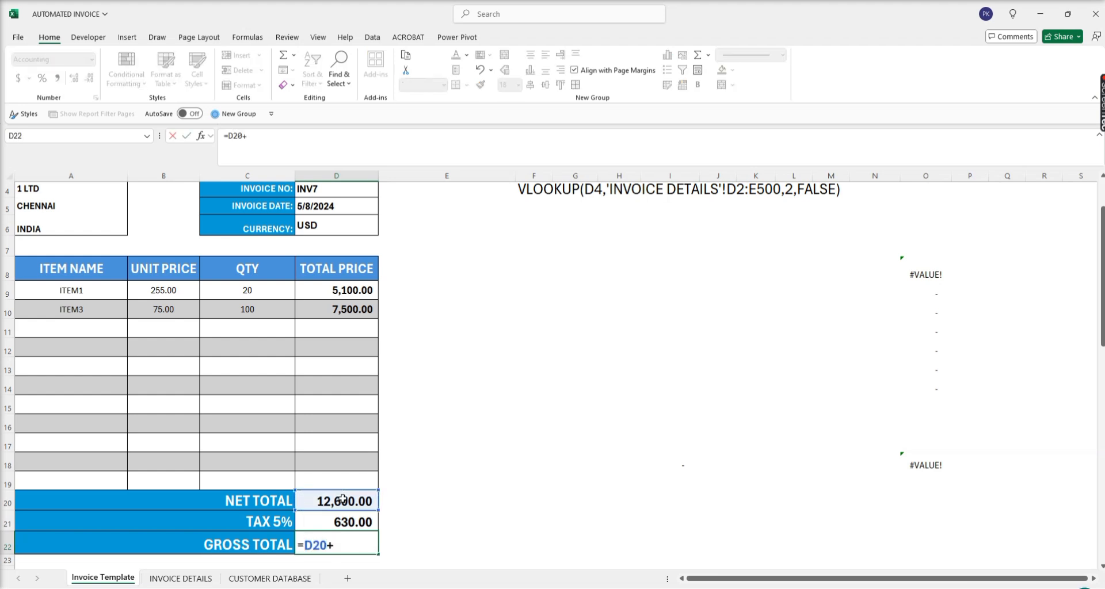
click(336, 523)
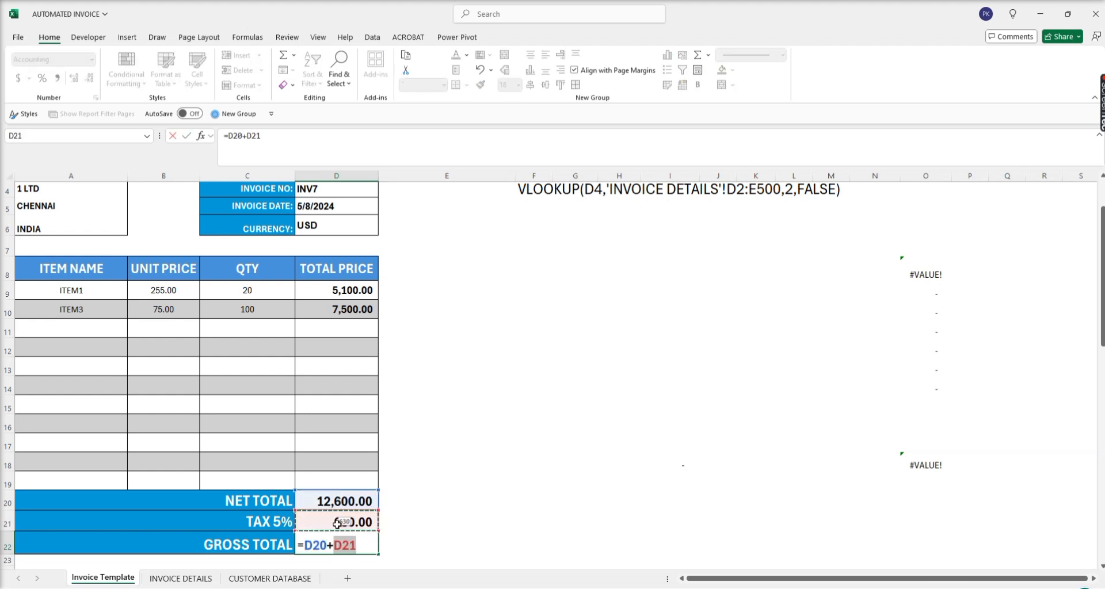
key(Return)
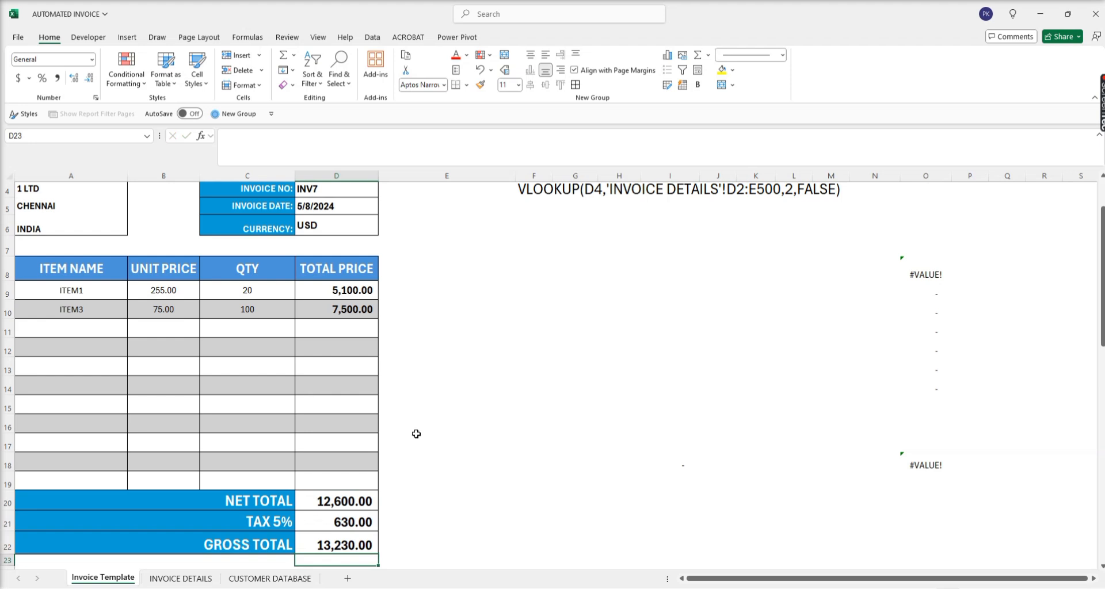
- Copy the TRANSPOSE formula text from A4, without its equals sign, into cell F6 as a note
scroll(416, 434, up, 1)
click(50, 254)
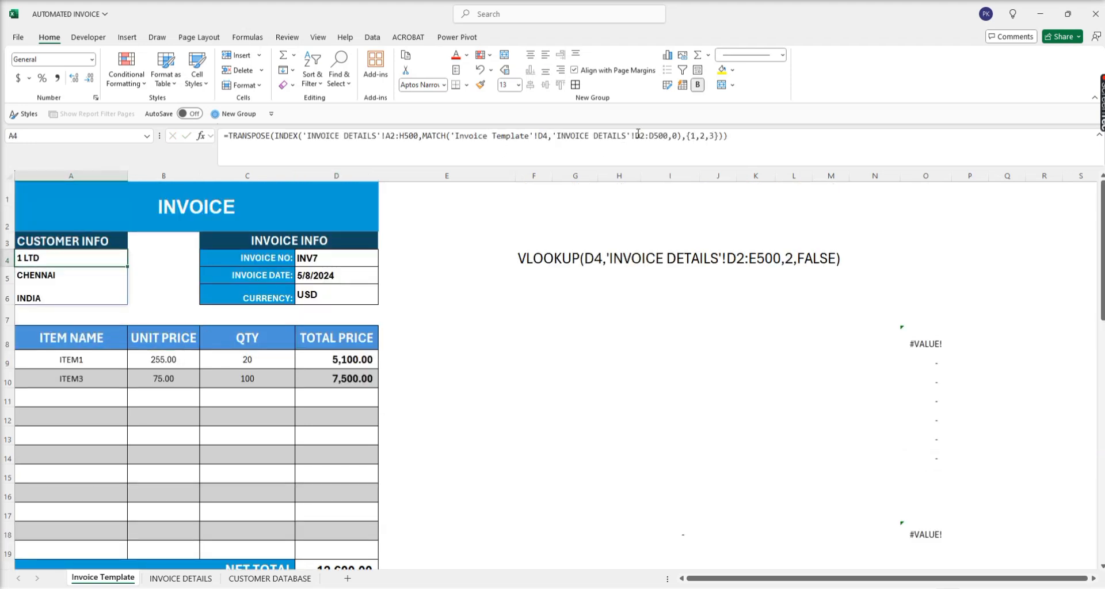
drag(730, 136, 231, 144)
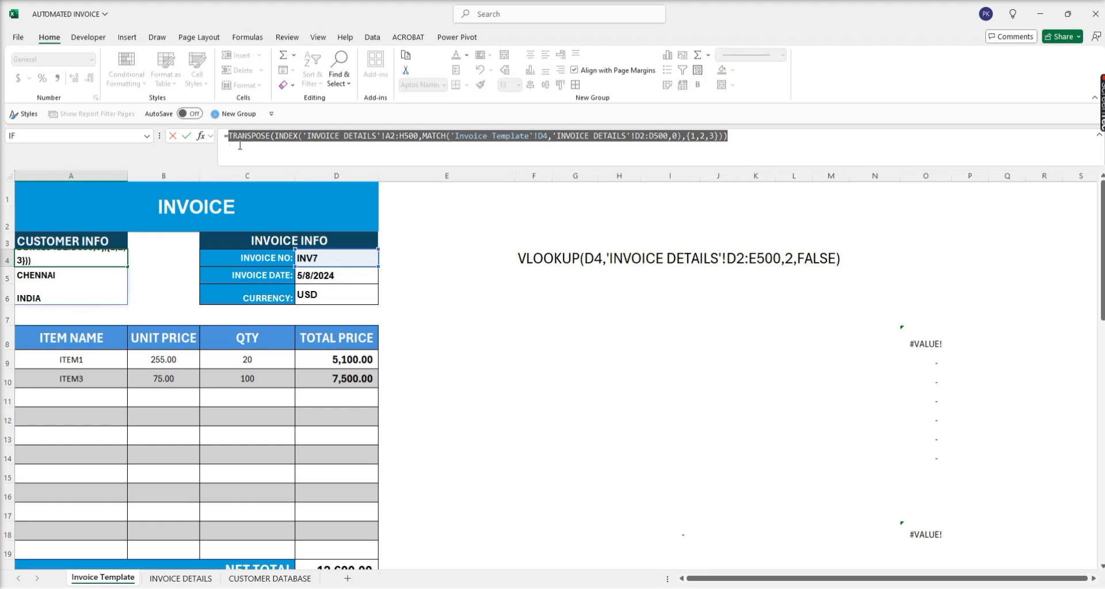
key(ctrl+c)
key(Escape)
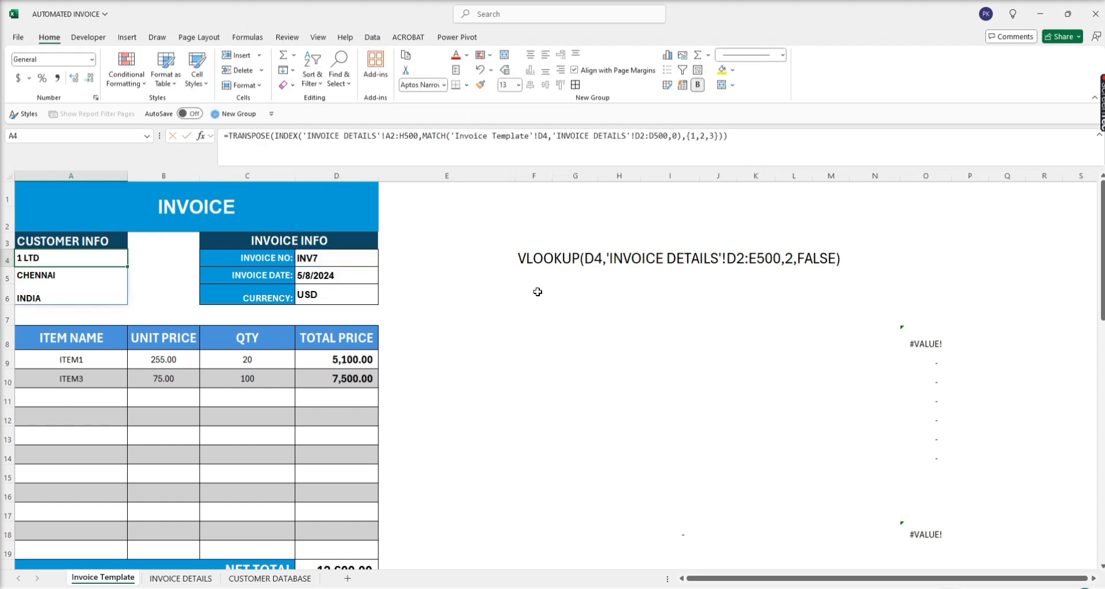
click(532, 294)
key(ctrl+v)
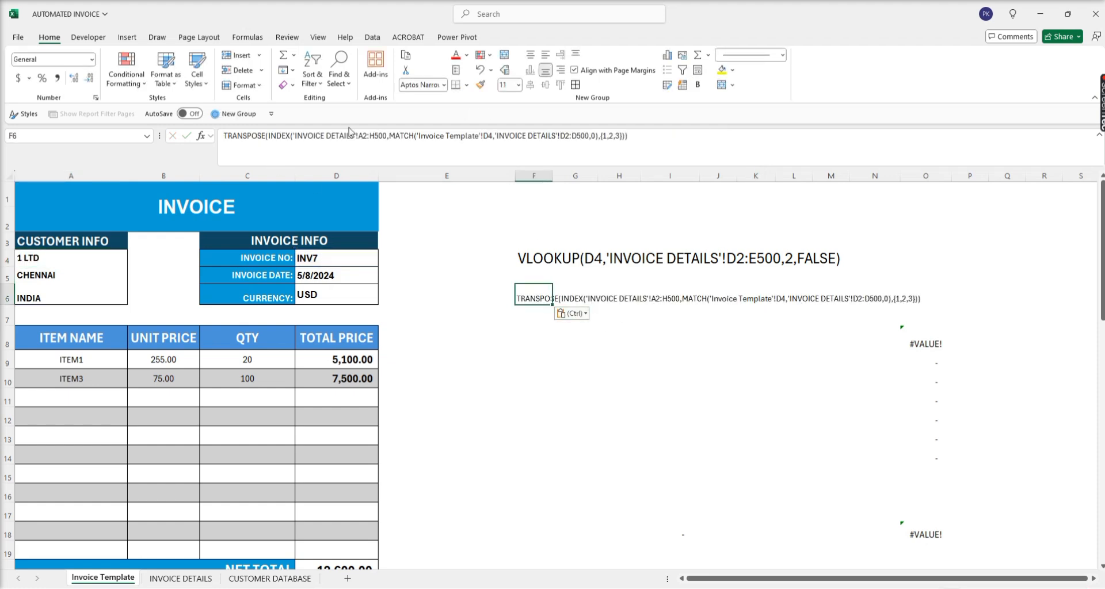
- Enlarge the font of the TRANSPOSE note in F6 and make both formula notes in F6 and F4 bold
click(503, 85)
key(Return)
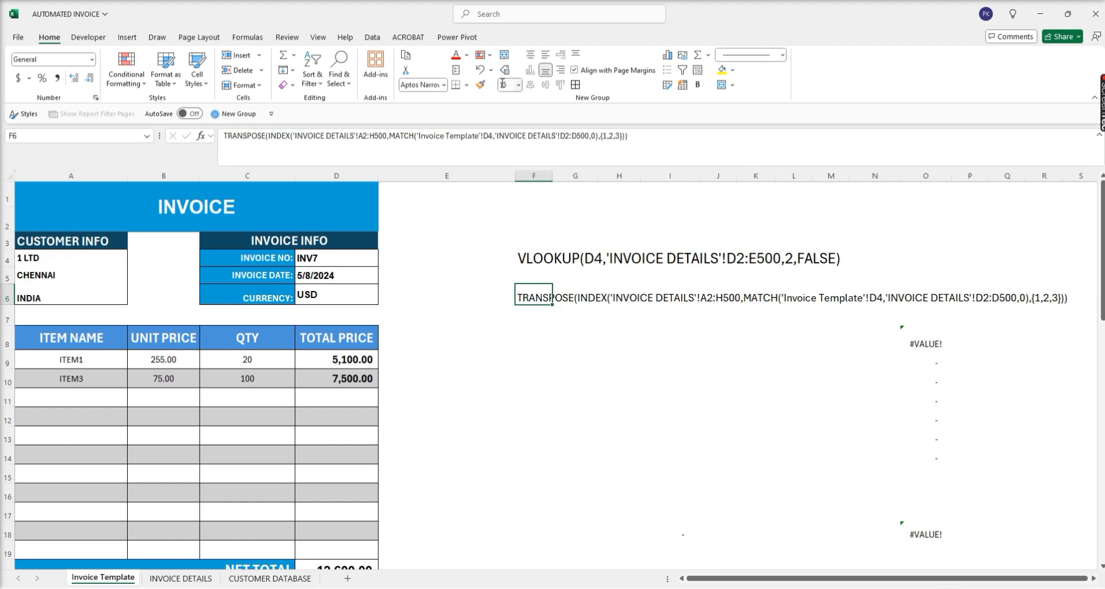
key(ctrl+b)
click(540, 259)
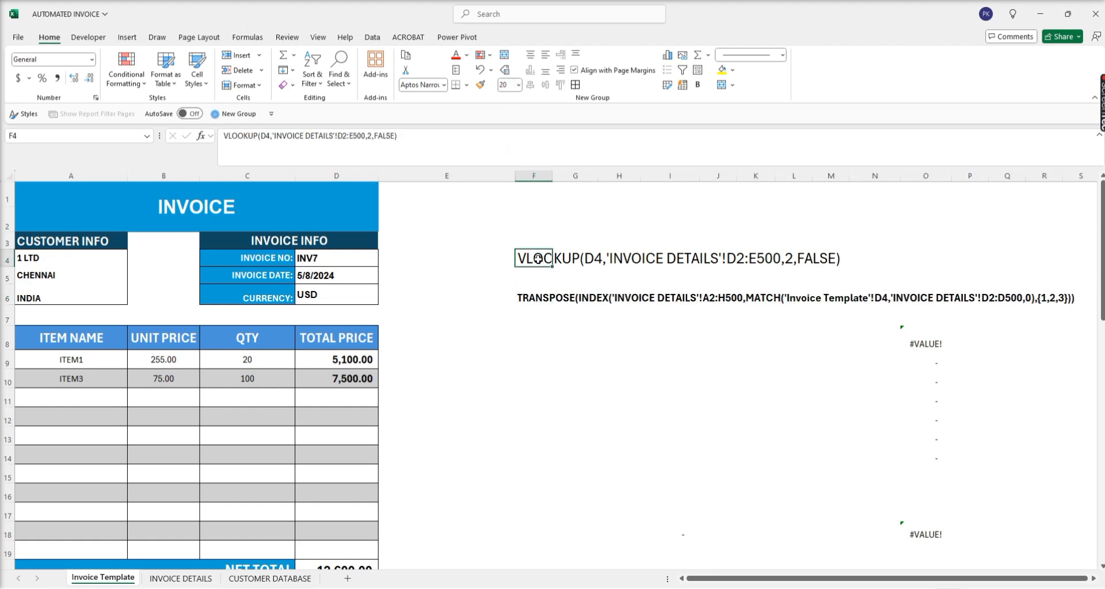
key(ctrl+b)
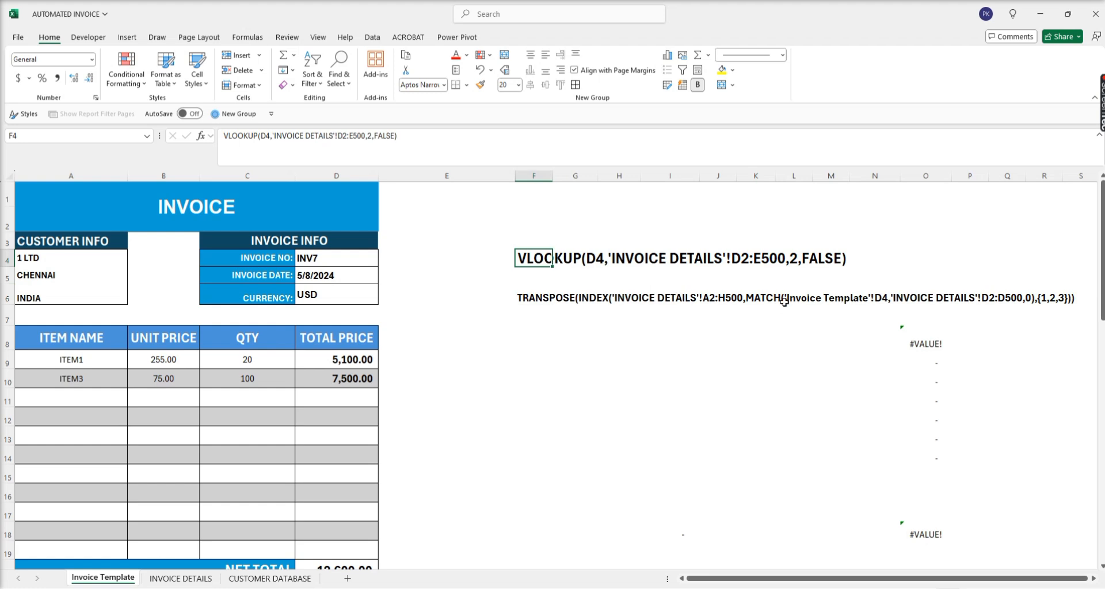
- Select cell B16 on the INVOICE DETAILS sheet, which holds the customer address lookup formula
click(204, 579)
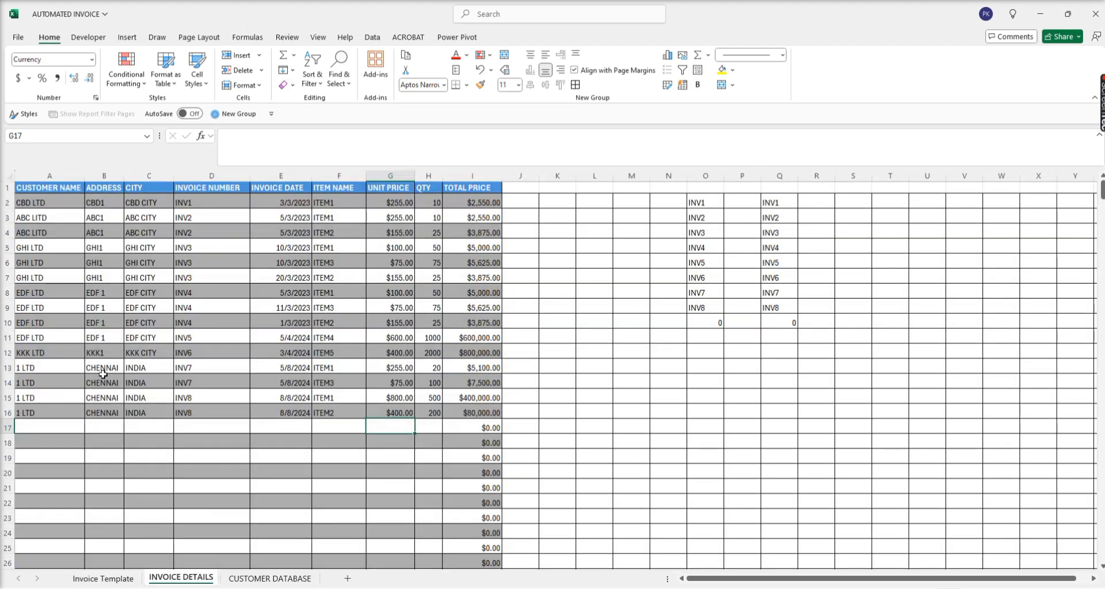
click(44, 412)
drag(72, 407, 112, 412)
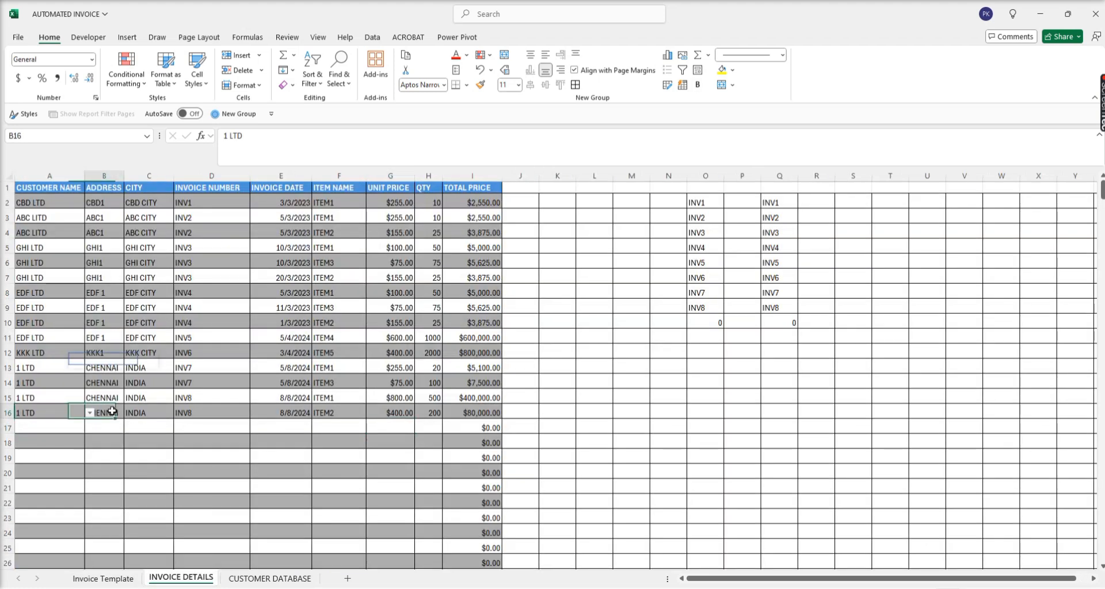
click(113, 412)
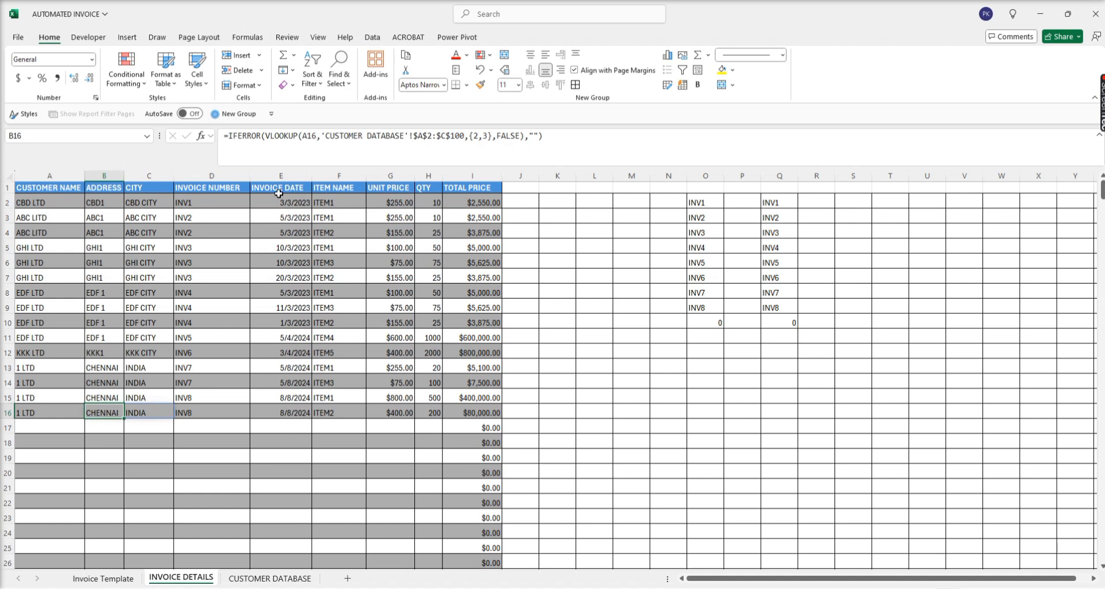